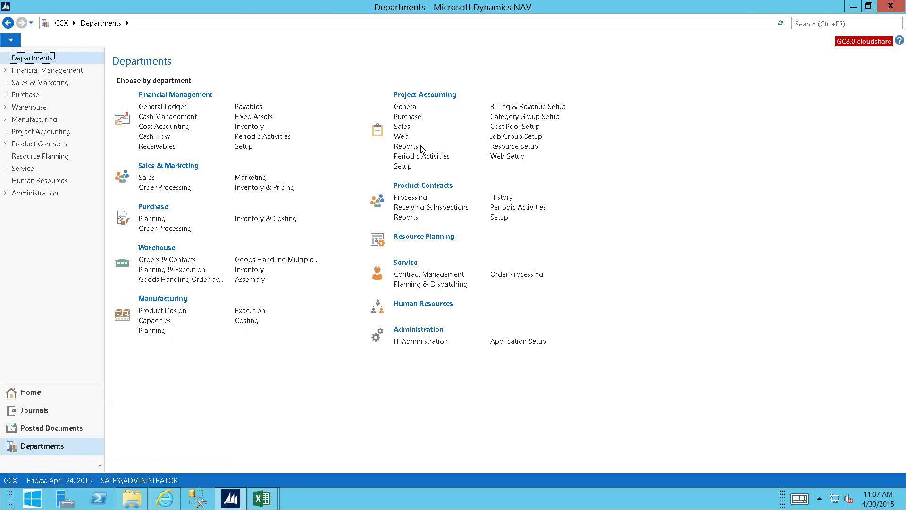
Step: List the Project Accounting reports, and open the Labor Detail dashboard in the Excel workbook Projects_v2 5 - New Graphics-30-14
{"action": "left_click", "coordinate": [406, 146]}
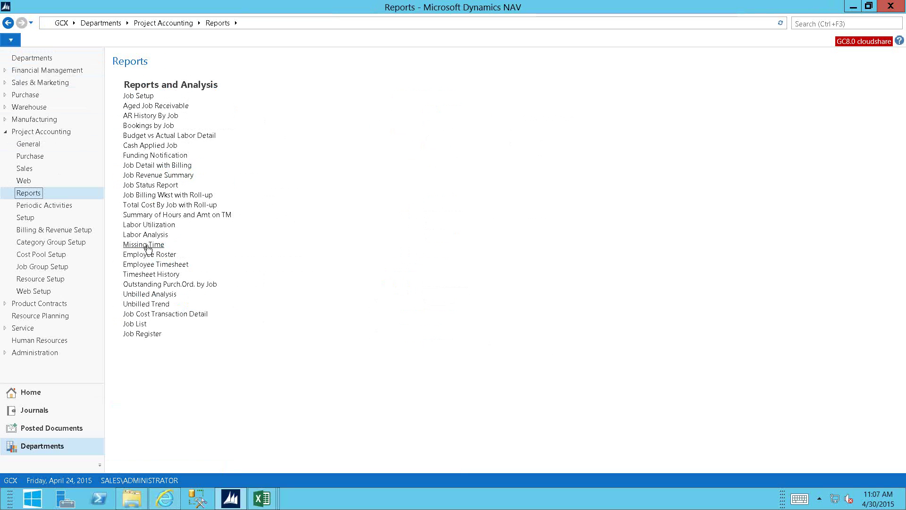
{"action": "left_click", "coordinate": [263, 502]}
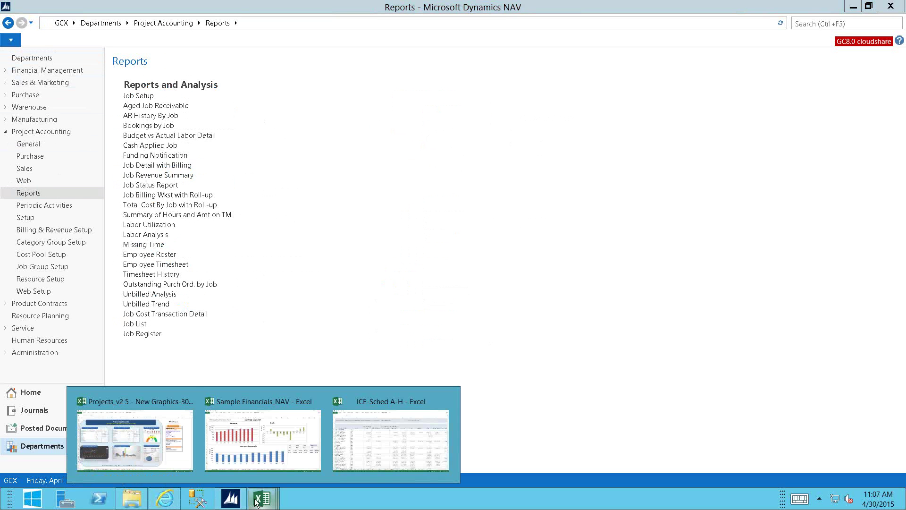
{"action": "left_click", "coordinate": [139, 460]}
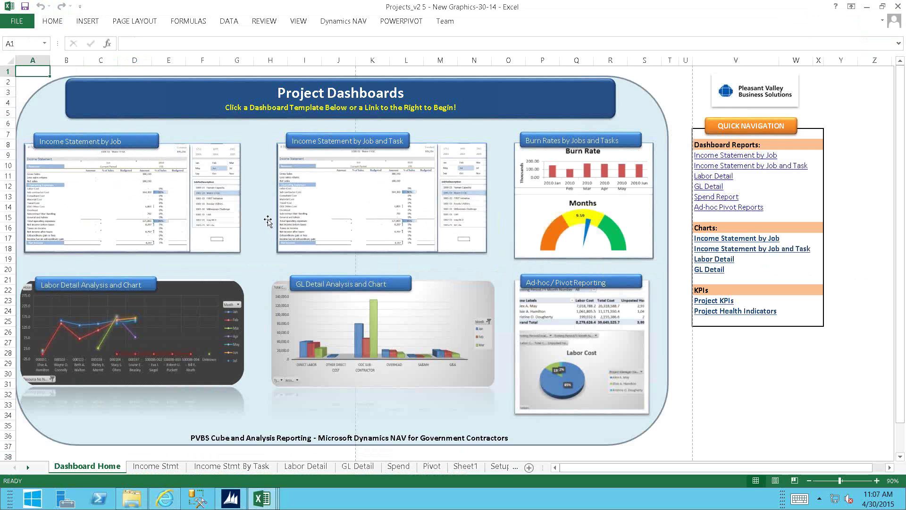
{"action": "left_click", "coordinate": [115, 315]}
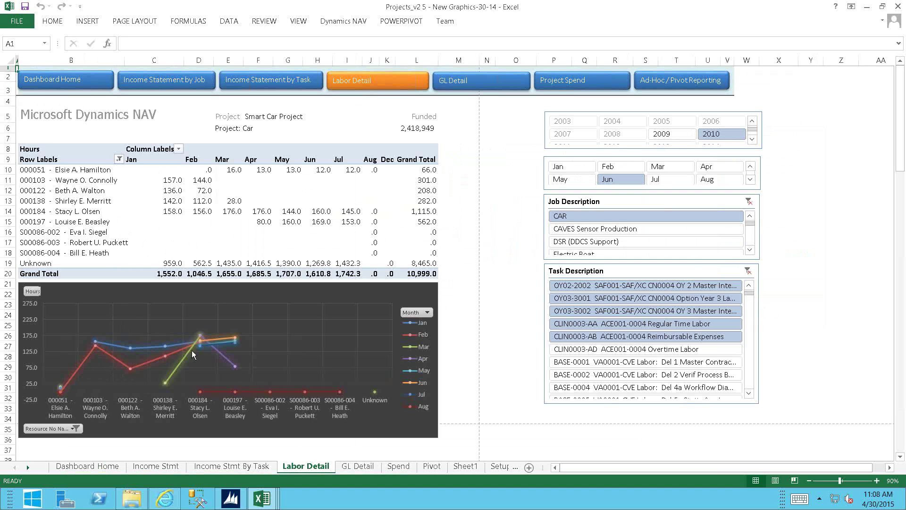
Step: Show the Project Spend dashboard and examine its burn rate chart, months gauge and the formula for the April 2010 spent amount
{"action": "left_click", "coordinate": [570, 80]}
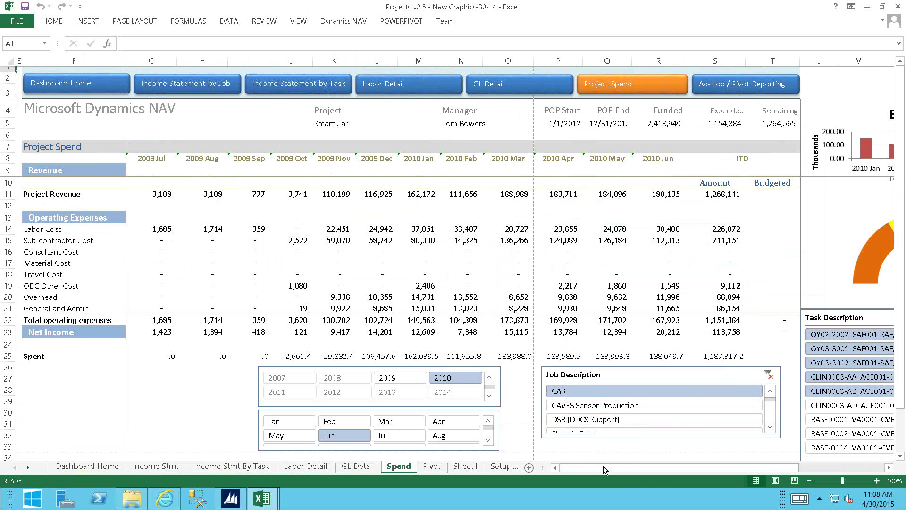
{"action": "left_click_drag", "start_coordinate": [603, 466], "coordinate": [675, 471]}
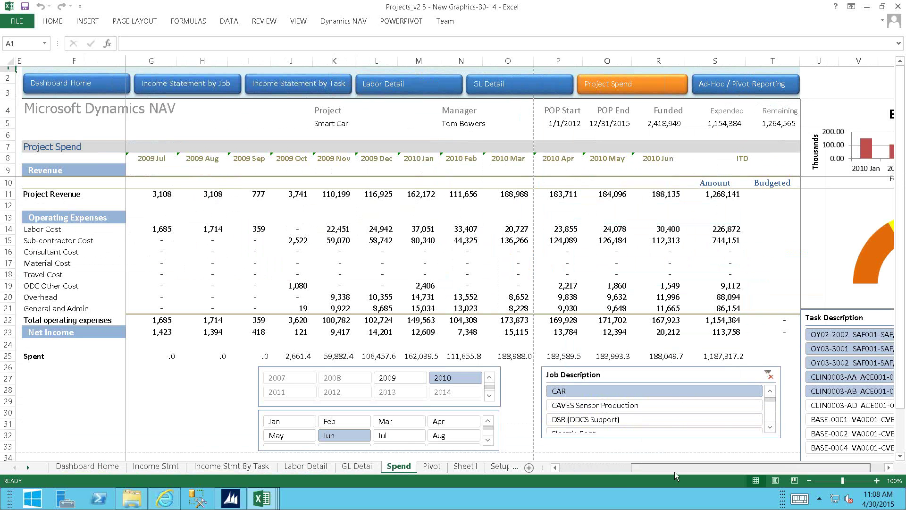
{"action": "left_click", "coordinate": [553, 468]}
{"action": "left_click", "coordinate": [553, 468]}
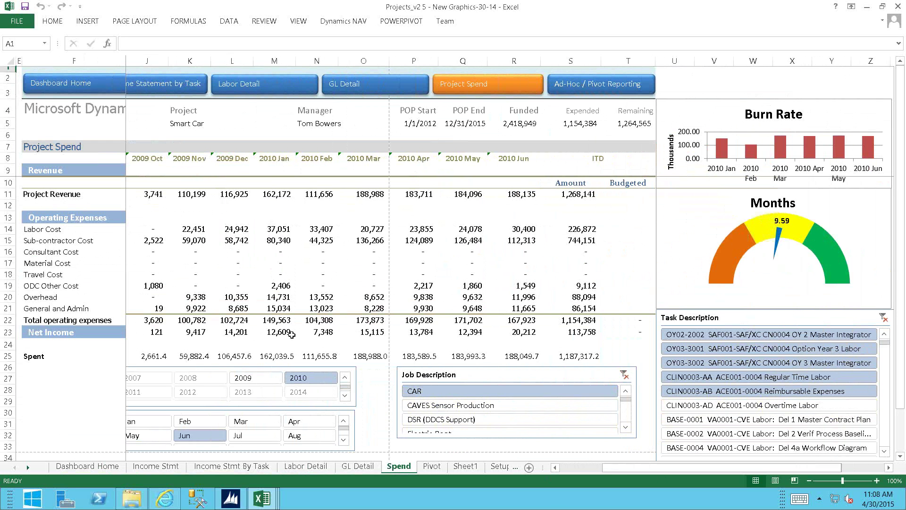
{"action": "left_click", "coordinate": [424, 356]}
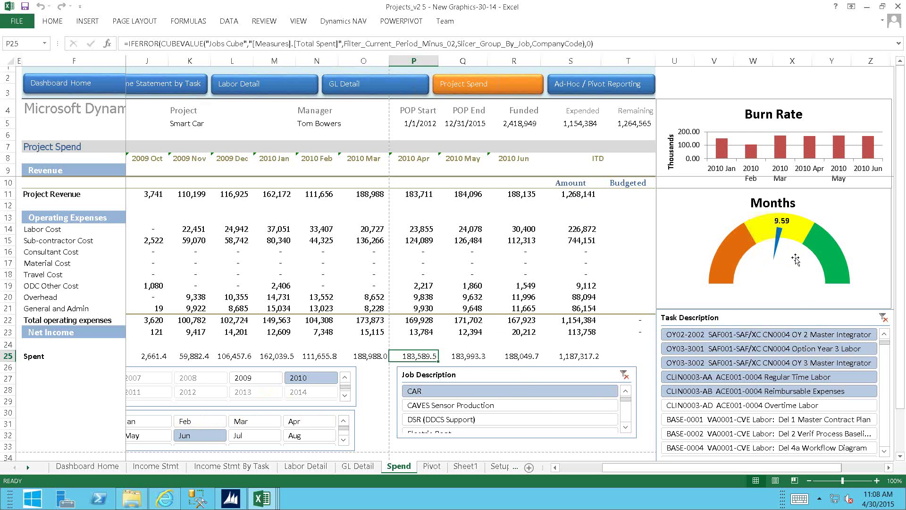
{"action": "mouse_move", "coordinate": [795, 259]}
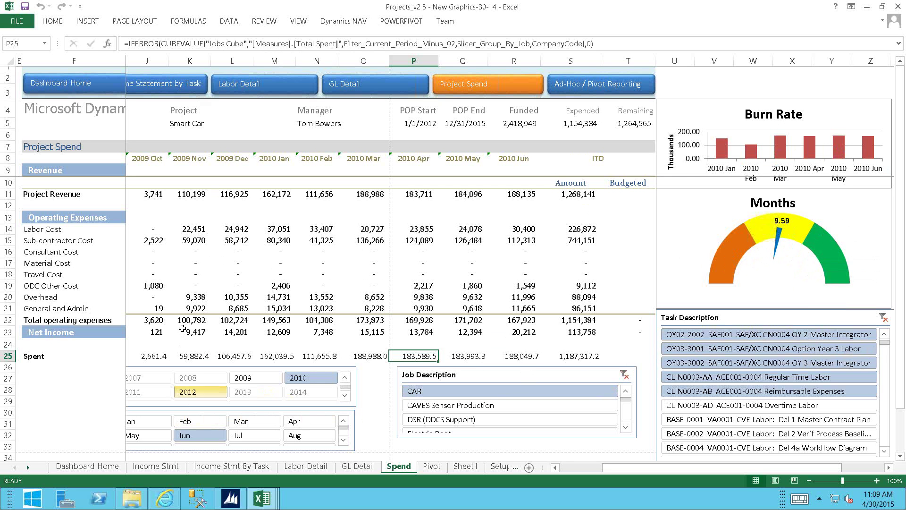
Step: Switch to the Sample Financials_NAV workbook and review its Dashboard, Balance Sheet, Income Stmt and Indirect Rates Trend sheets
{"action": "left_click", "coordinate": [259, 504]}
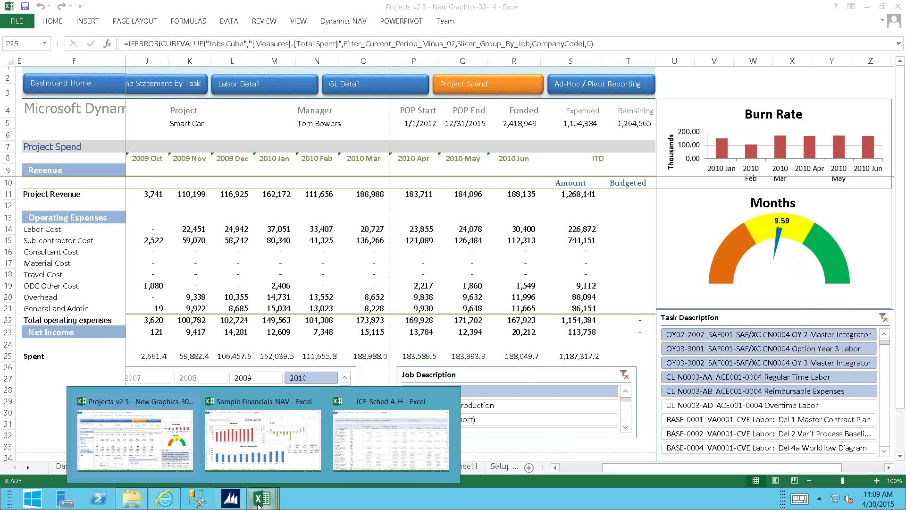
{"action": "left_click", "coordinate": [264, 454]}
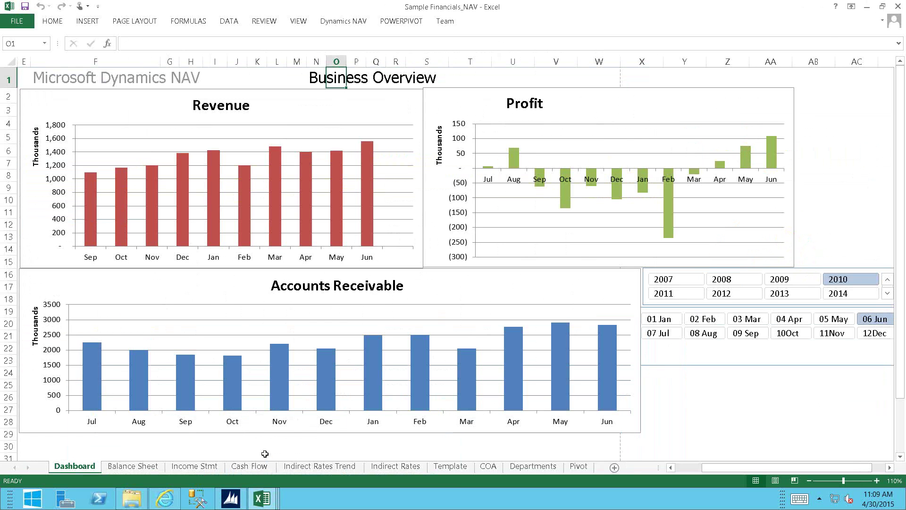
{"action": "left_click", "coordinate": [147, 470]}
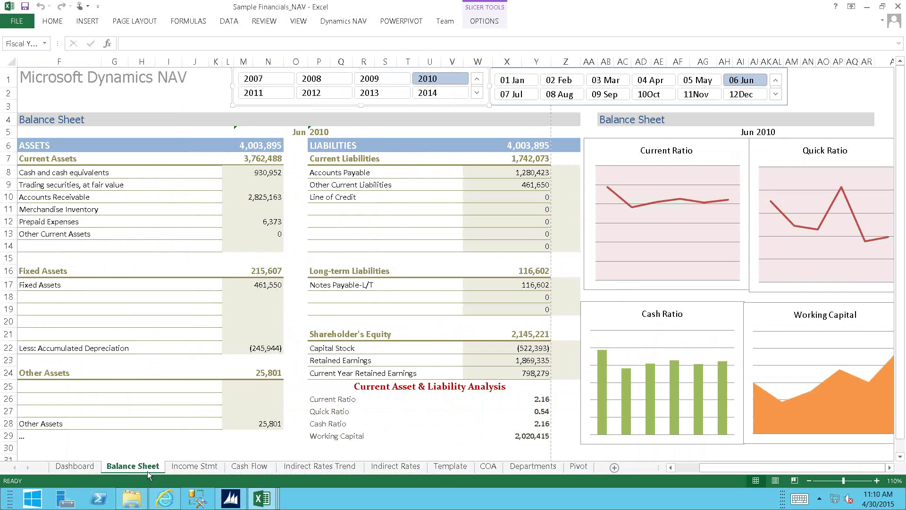
{"action": "left_click", "coordinate": [191, 467]}
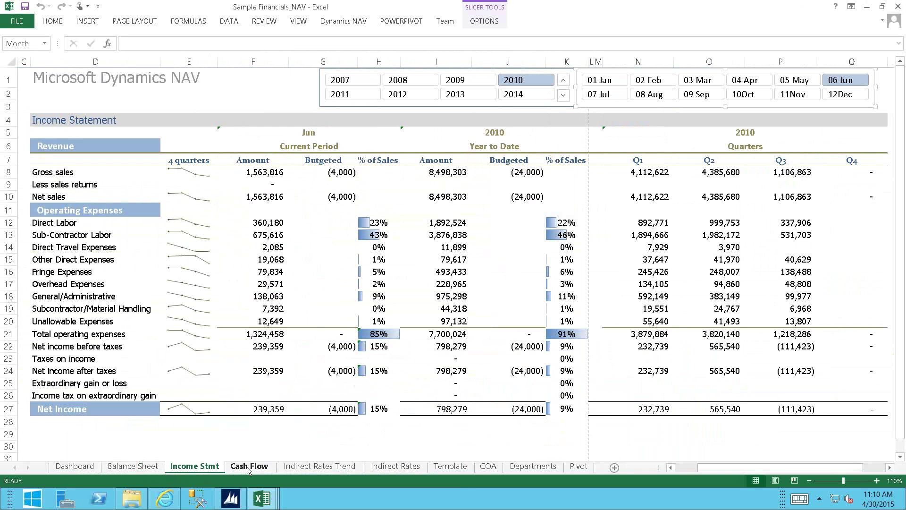
{"action": "left_click", "coordinate": [309, 466]}
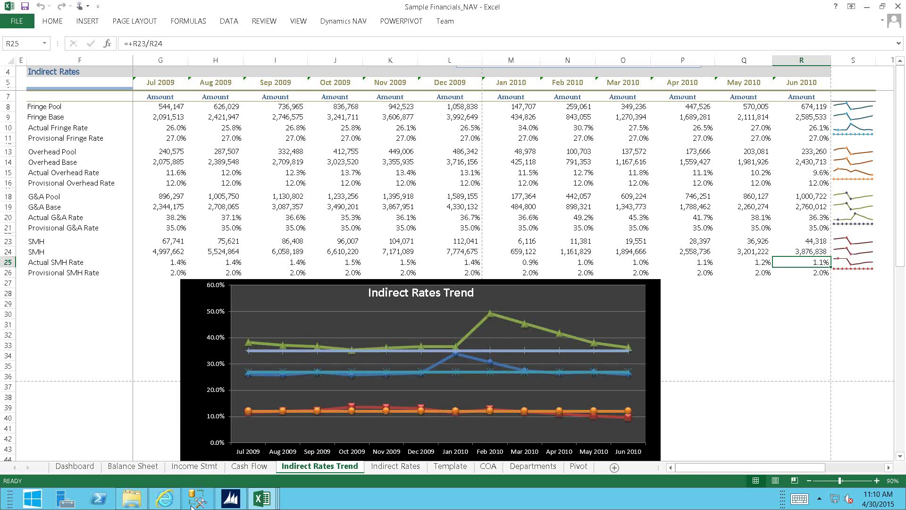
Step: View the web timesheet in Internet Explorer, and inspect job 4669's company-site labor formula on Sched H of the ICE-Sched A-H Excel workbook
{"action": "left_click", "coordinate": [165, 498]}
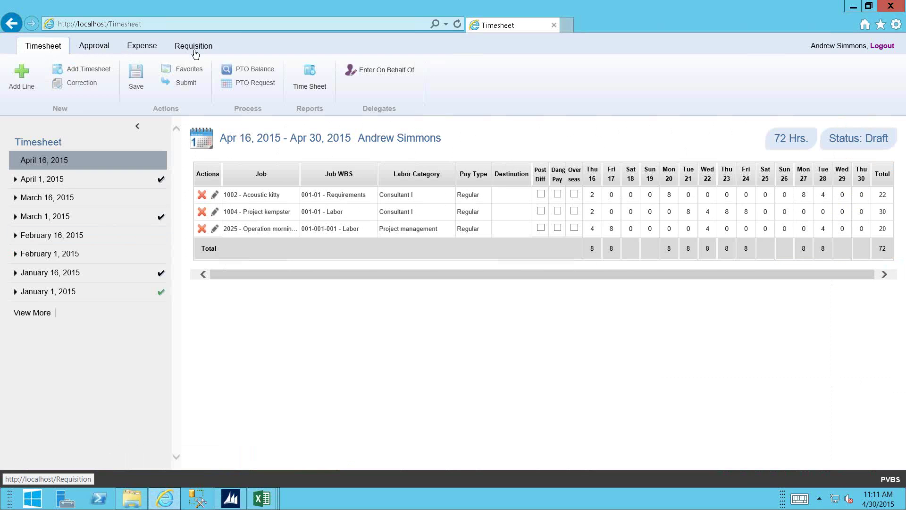
{"action": "left_click", "coordinate": [272, 503]}
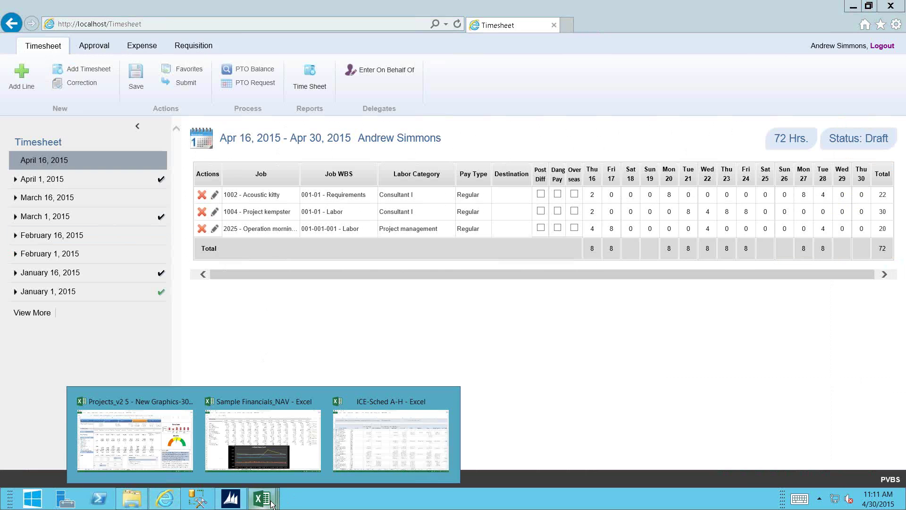
{"action": "left_click", "coordinate": [440, 438]}
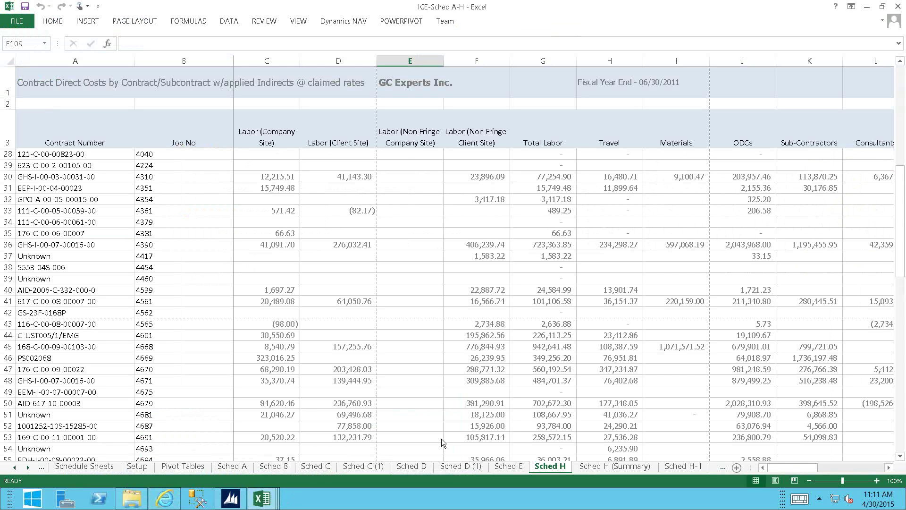
{"action": "left_click", "coordinate": [269, 354]}
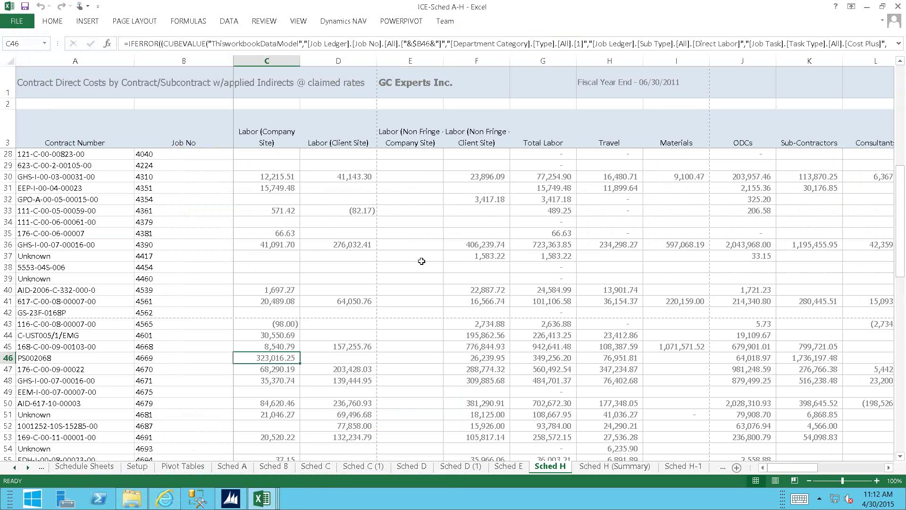
Step: Minimize the three open Excel workbooks to return to the Reports page in Microsoft Dynamics NAV
{"action": "left_click", "coordinate": [866, 7]}
{"action": "left_click", "coordinate": [854, 9]}
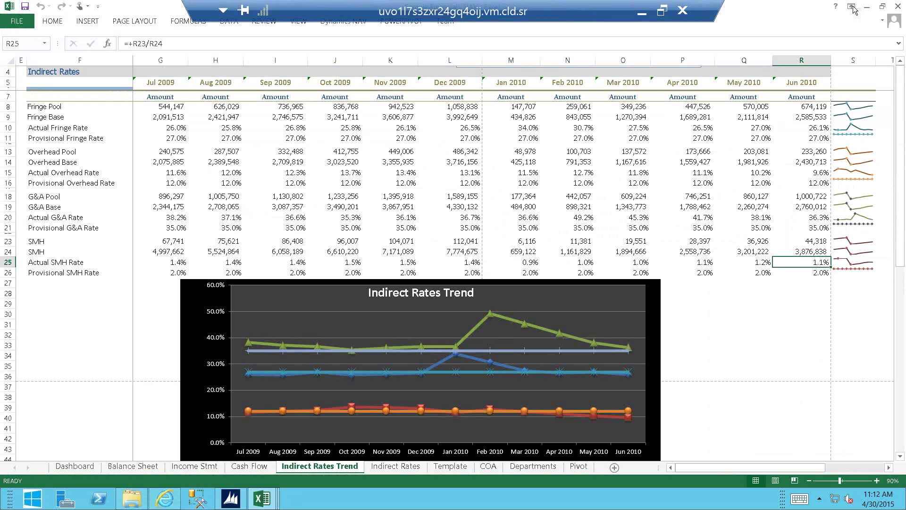
{"action": "left_click", "coordinate": [866, 6]}
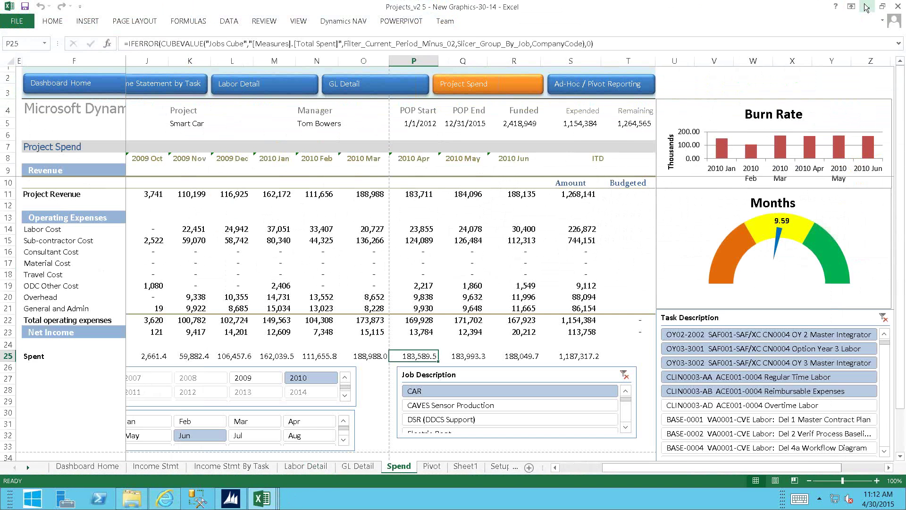
{"action": "left_click", "coordinate": [866, 7]}
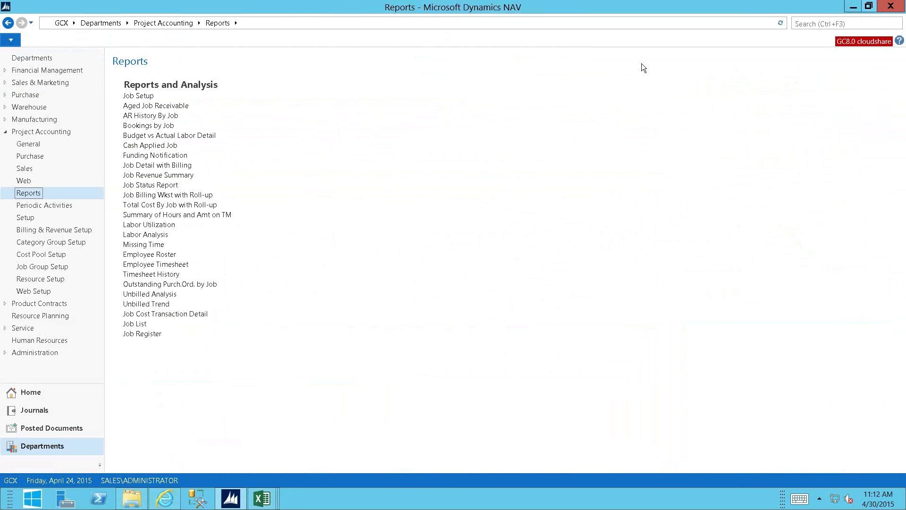
Step: View the Jobs list from Home, and open the card of job 1002, Acoustic kitty, from My Jobs in the Role Center
{"action": "left_click", "coordinate": [21, 396]}
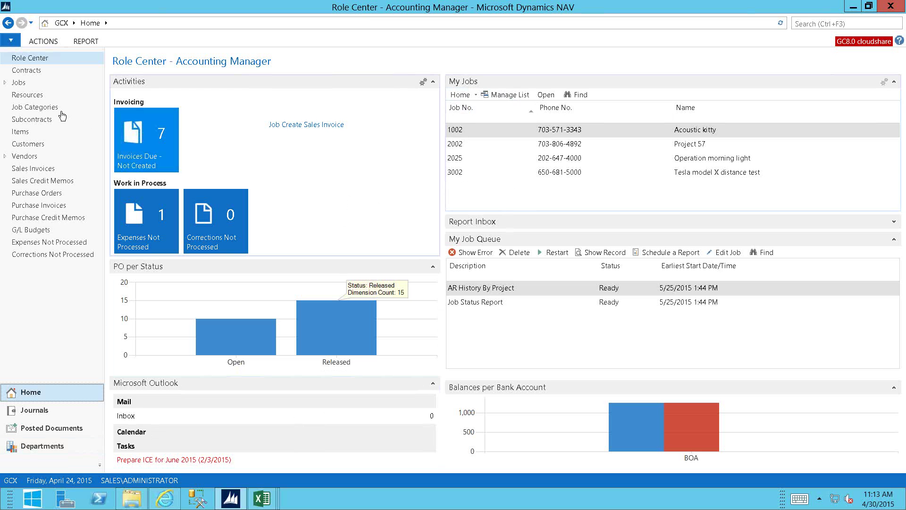
{"action": "left_click", "coordinate": [15, 84]}
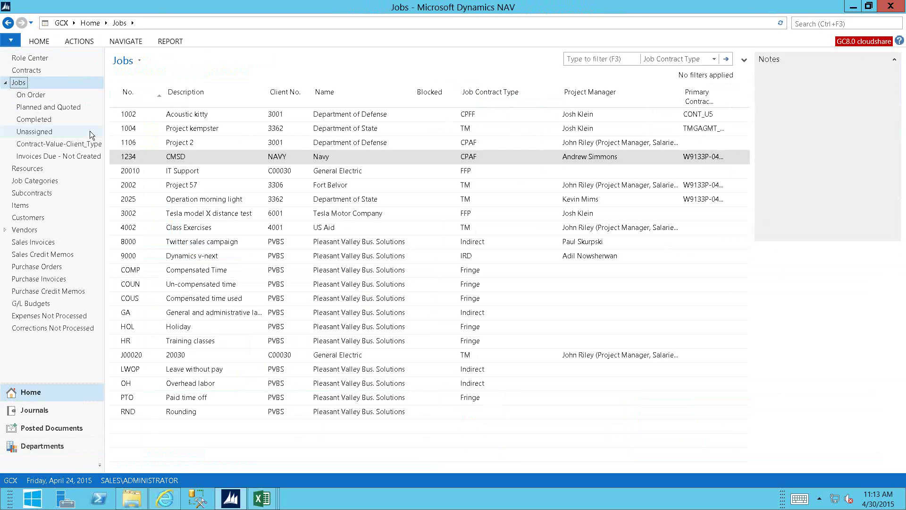
{"action": "left_click", "coordinate": [19, 61]}
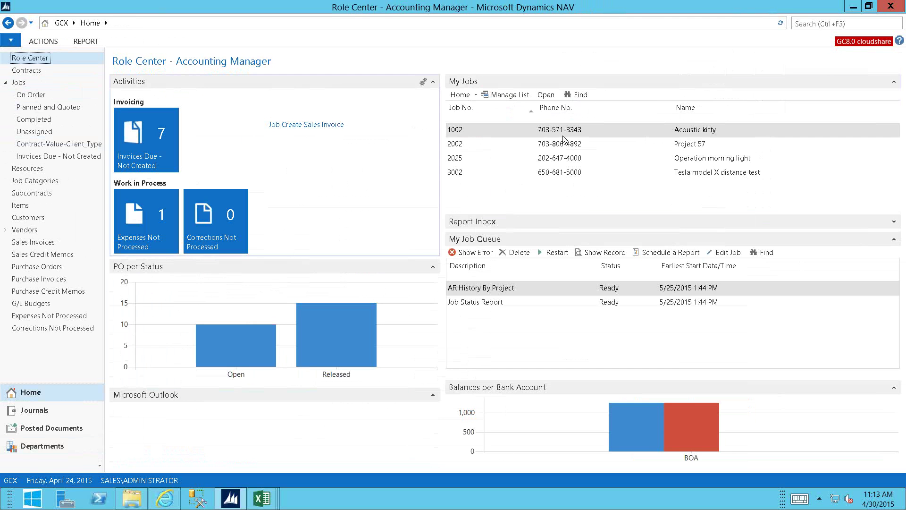
{"action": "double_click", "coordinate": [553, 132]}
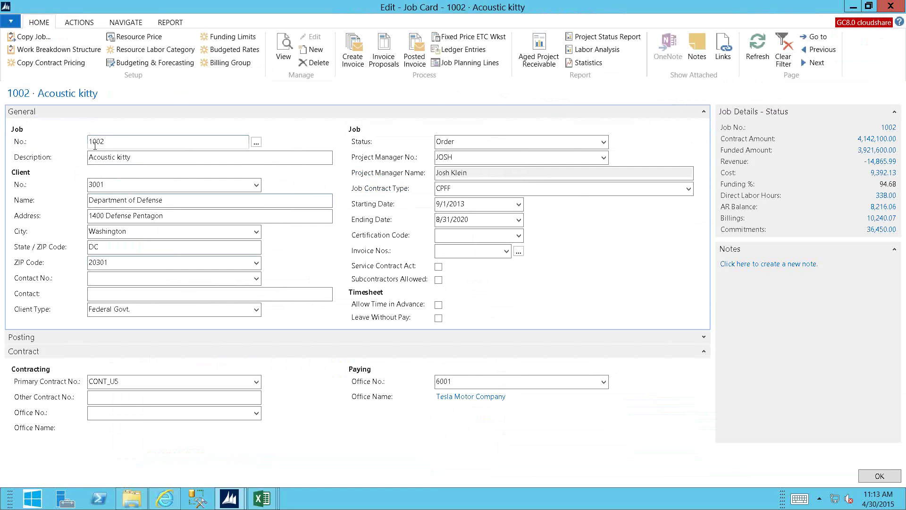
Step: Look up the available client numbers and the Department of Defense contact list from the job card
{"action": "left_click", "coordinate": [149, 183]}
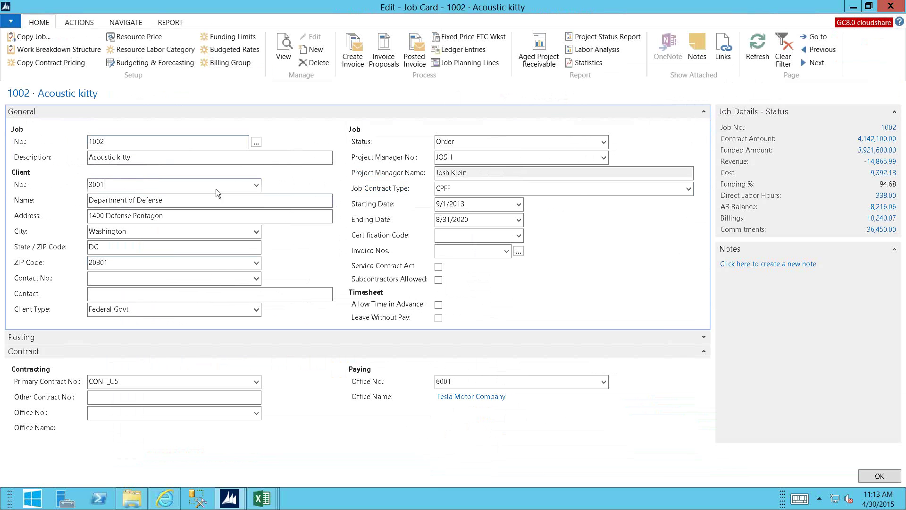
{"action": "left_click", "coordinate": [256, 186]}
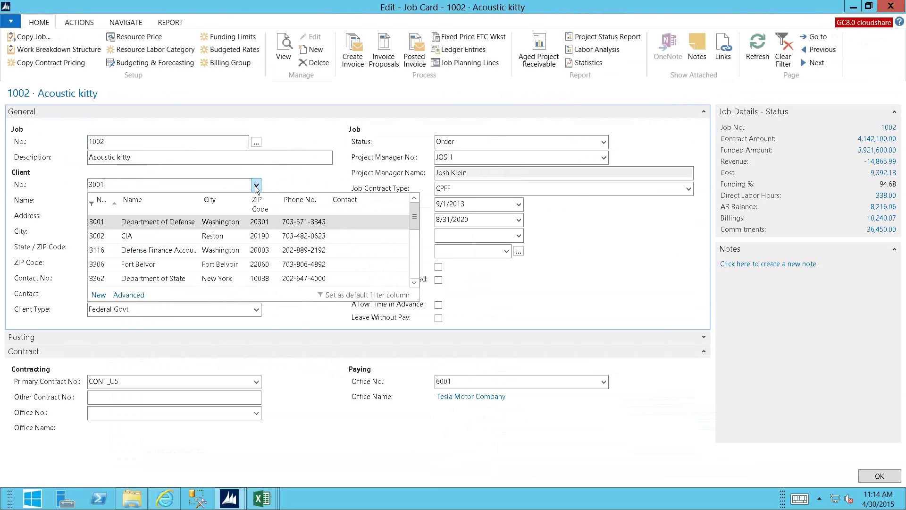
{"action": "left_click", "coordinate": [28, 191]}
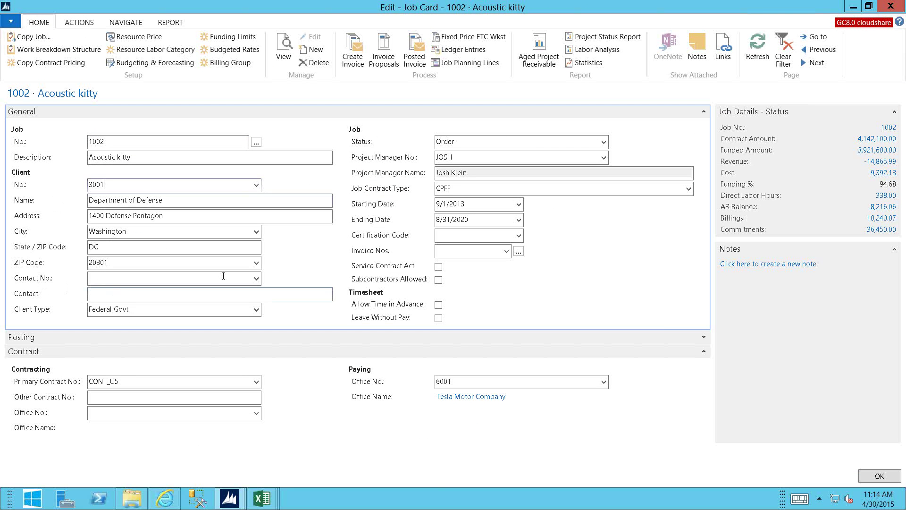
{"action": "left_click", "coordinate": [259, 278]}
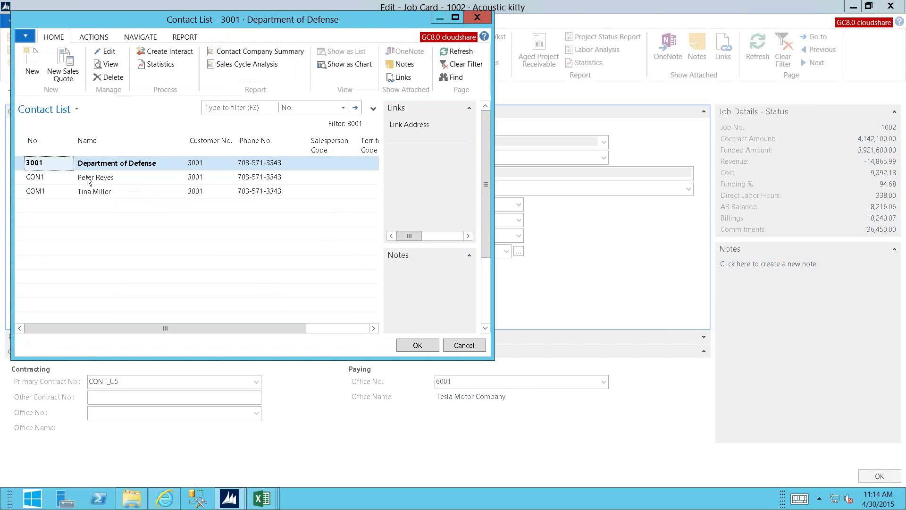
{"action": "left_click", "coordinate": [464, 345]}
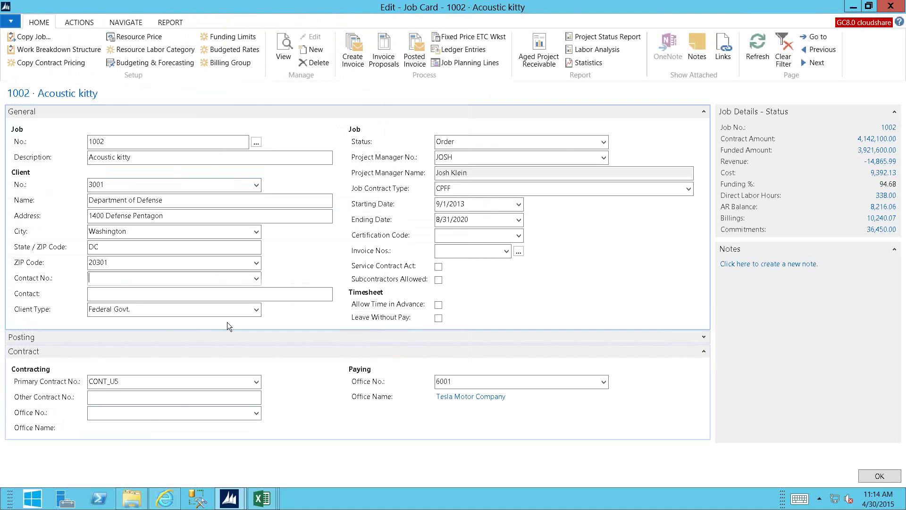
Step: Review the Client Type and Job Contract Type options, and collapse the job card's General section
{"action": "left_click", "coordinate": [256, 309]}
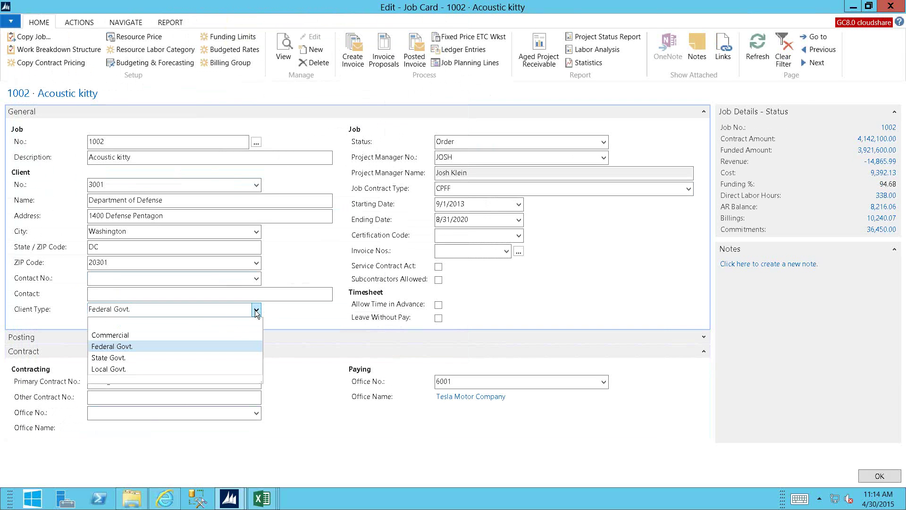
{"action": "left_click", "coordinate": [315, 324]}
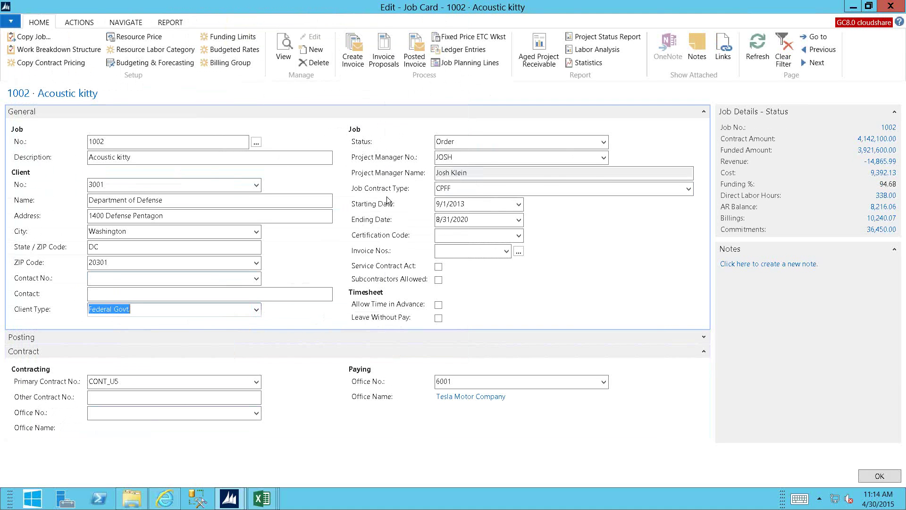
{"action": "left_click", "coordinate": [688, 190]}
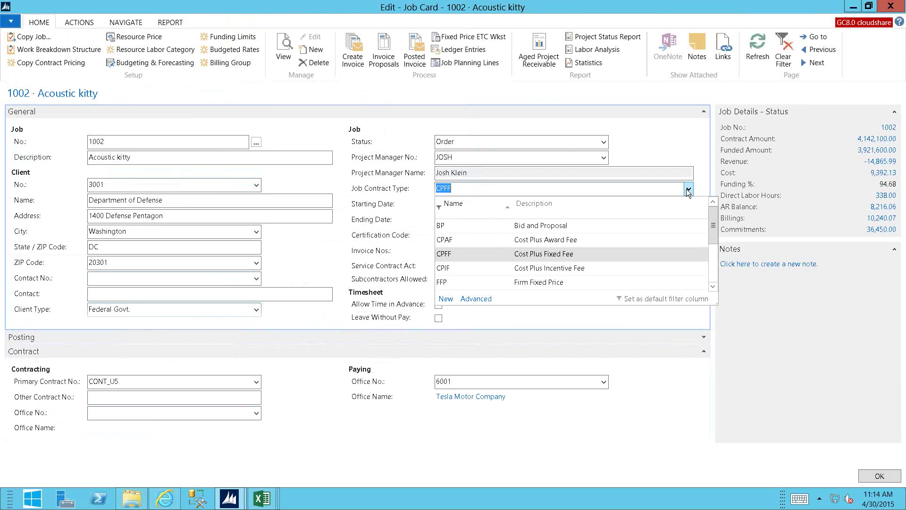
{"action": "left_click", "coordinate": [688, 190]}
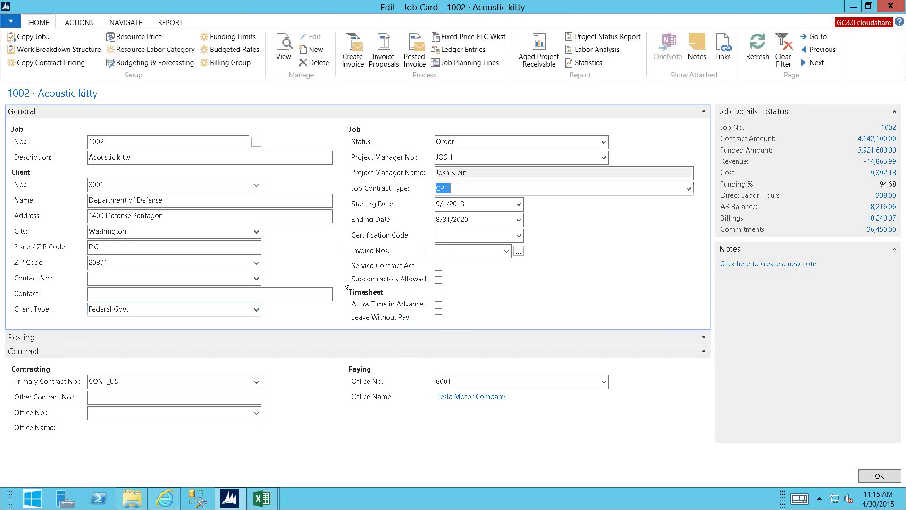
{"action": "left_click", "coordinate": [704, 112]}
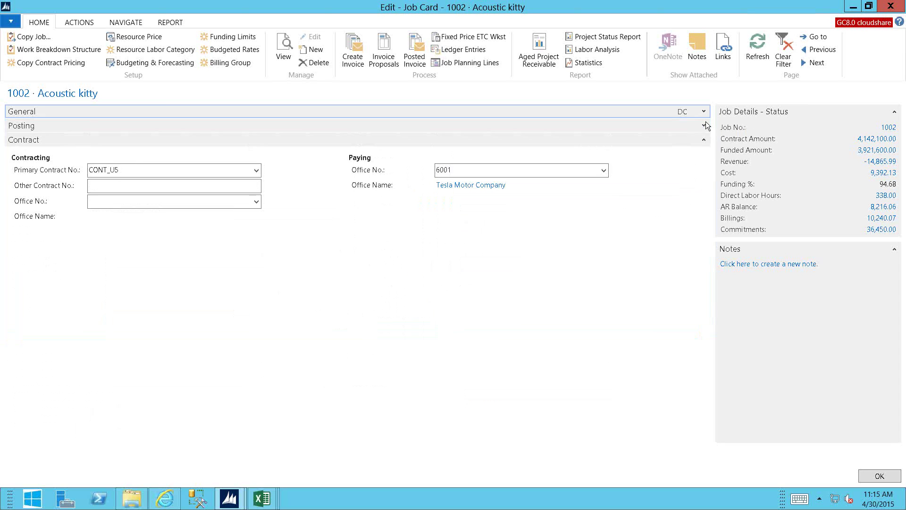
Step: Review the posting, accounts, and revenue recognition and billing settings in the job card's Posting section, and collapse the section
{"action": "left_click", "coordinate": [704, 126]}
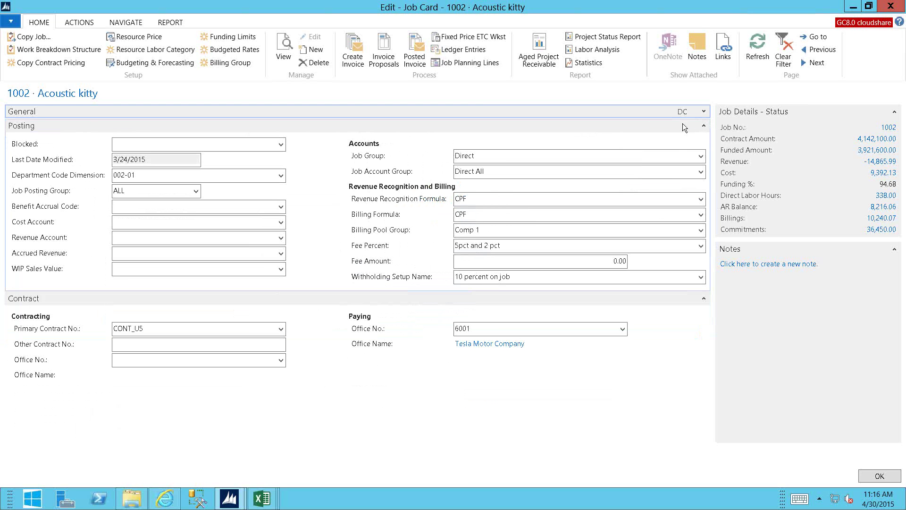
{"action": "left_click", "coordinate": [703, 126]}
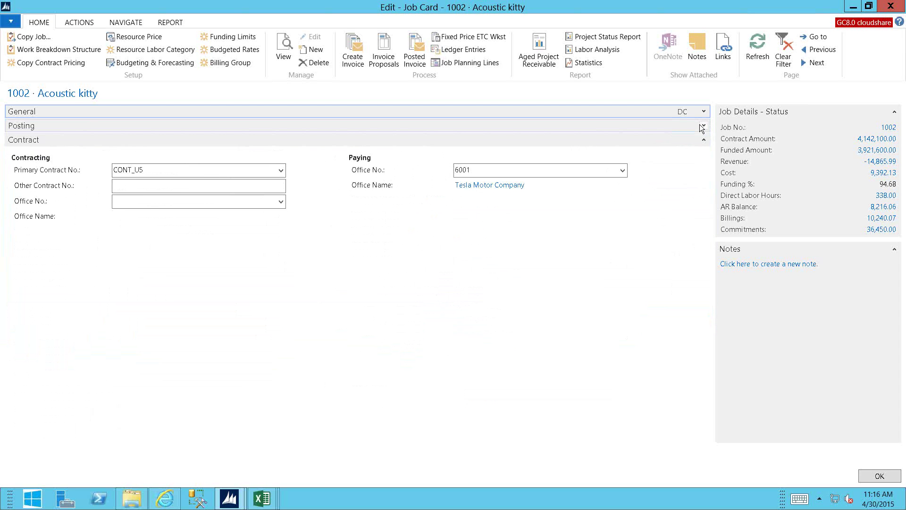
{"action": "left_click", "coordinate": [703, 126]}
{"action": "left_click", "coordinate": [702, 127]}
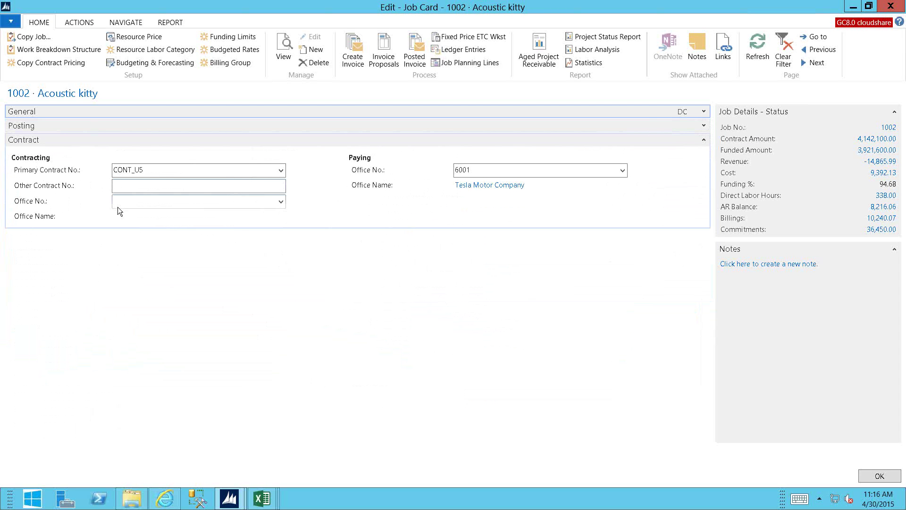
Step: Look up the available primary contract numbers in the job card's Contract section, and collapse the section
{"action": "left_click", "coordinate": [280, 171]}
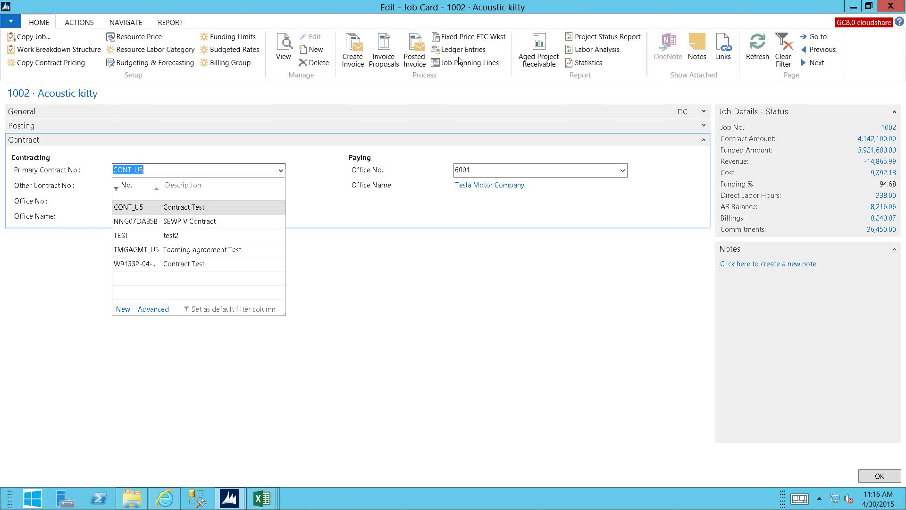
{"action": "left_click", "coordinate": [706, 147]}
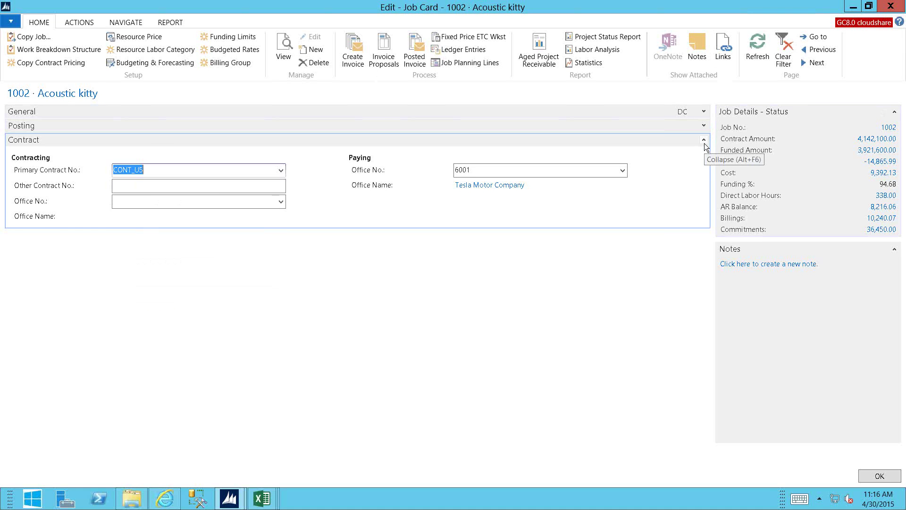
{"action": "left_click", "coordinate": [703, 141]}
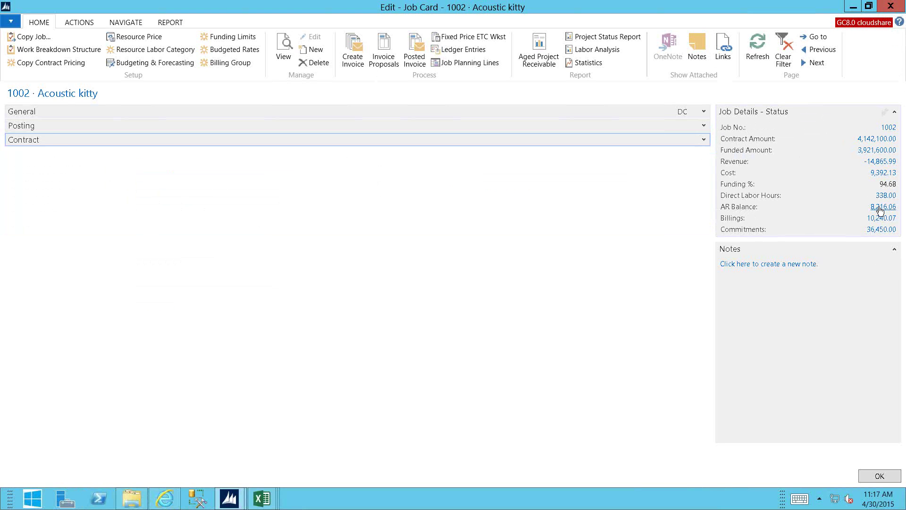
Step: Drill down from the job's AR Balance into invoice SI-0113's detailed customer ledger entries, and select its Application entry
{"action": "left_click", "coordinate": [880, 208]}
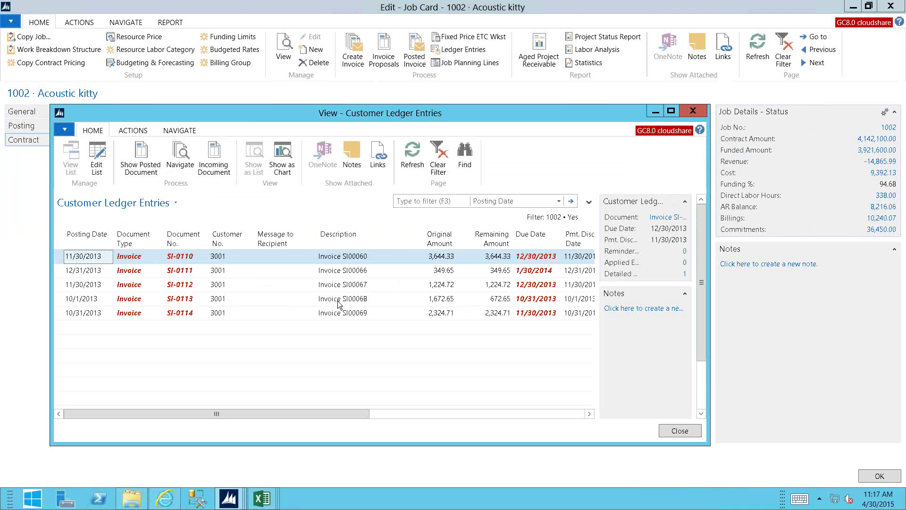
{"action": "left_click", "coordinate": [503, 300]}
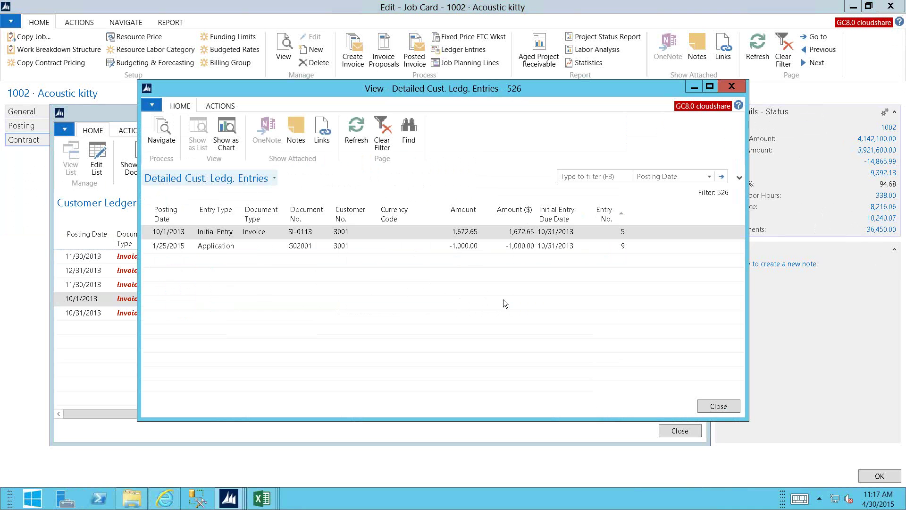
{"action": "left_click", "coordinate": [203, 246]}
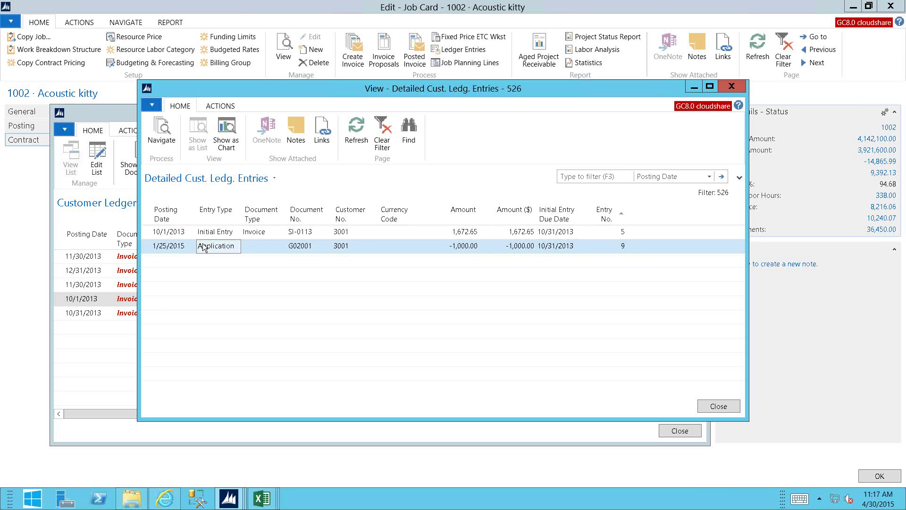
Step: Trace the Application entry to its related Bank Account Ledger Entry, and close the ledger windows to return to the job card
{"action": "left_click", "coordinate": [159, 140]}
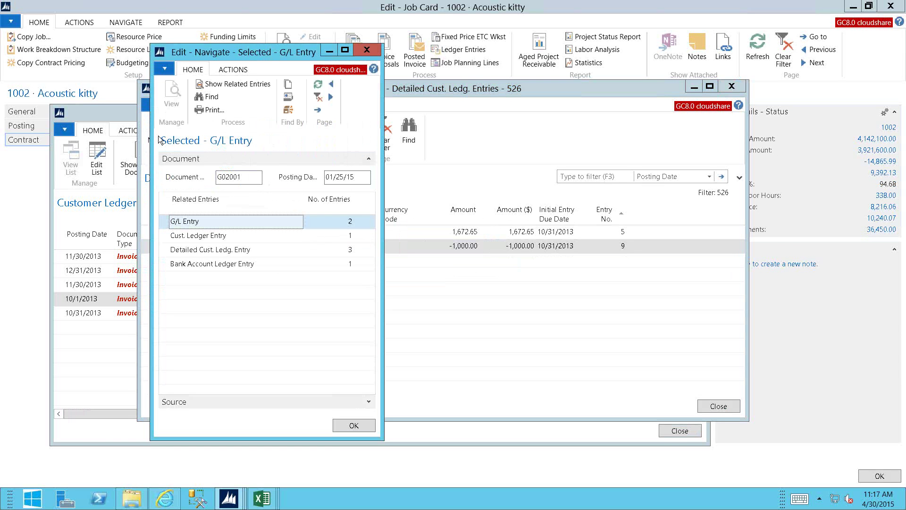
{"action": "left_click", "coordinate": [201, 236]}
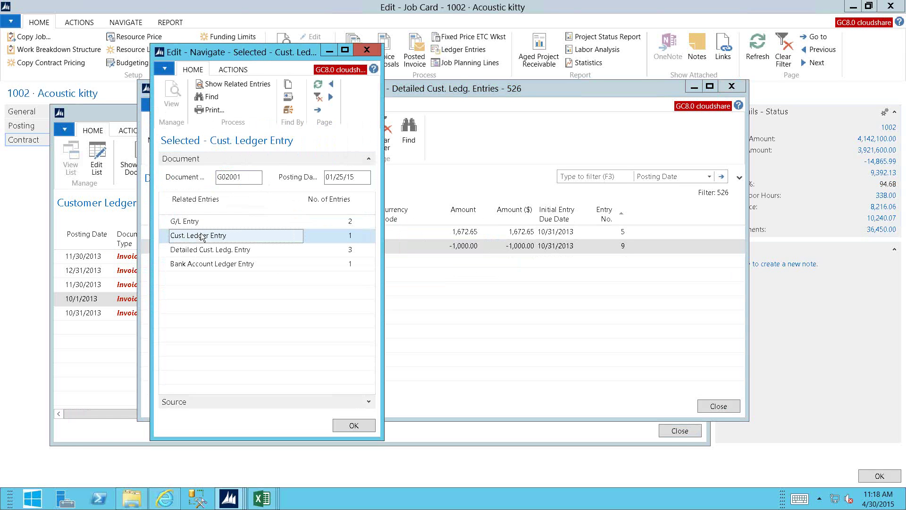
{"action": "left_click", "coordinate": [197, 265]}
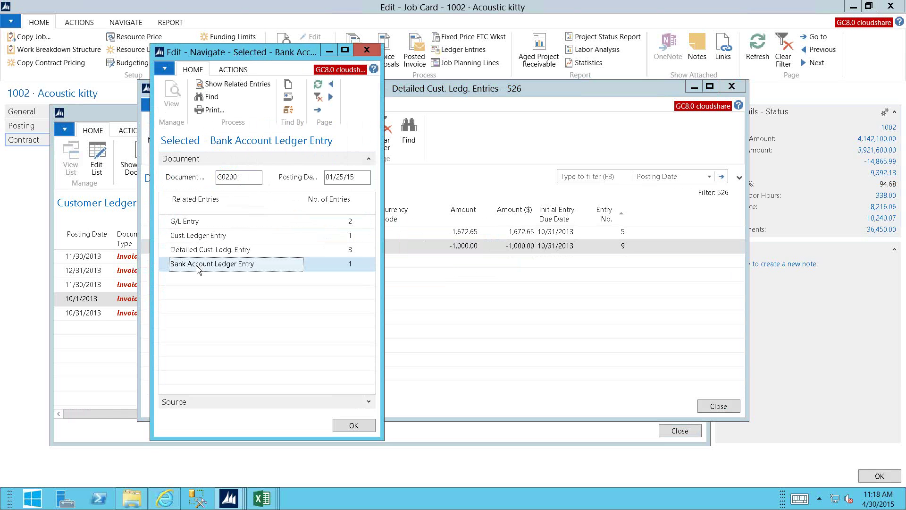
{"action": "left_click", "coordinate": [237, 88]}
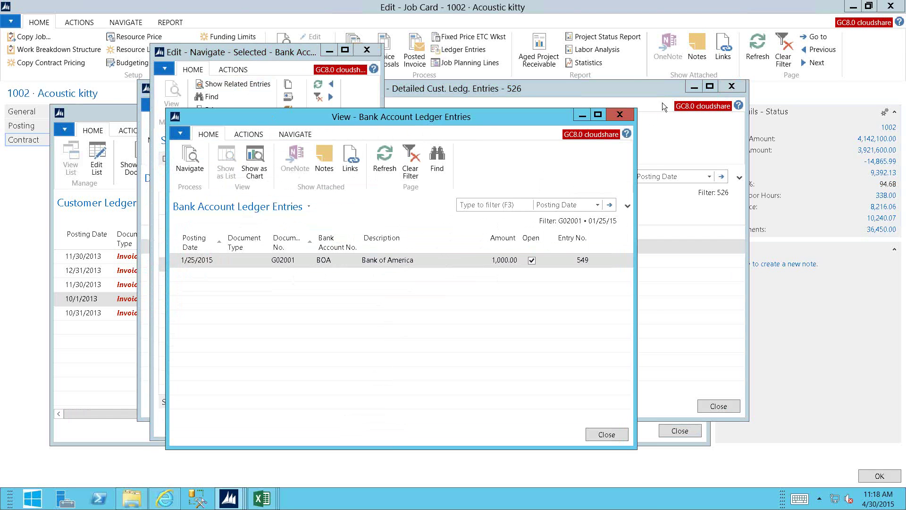
{"action": "left_click", "coordinate": [627, 114]}
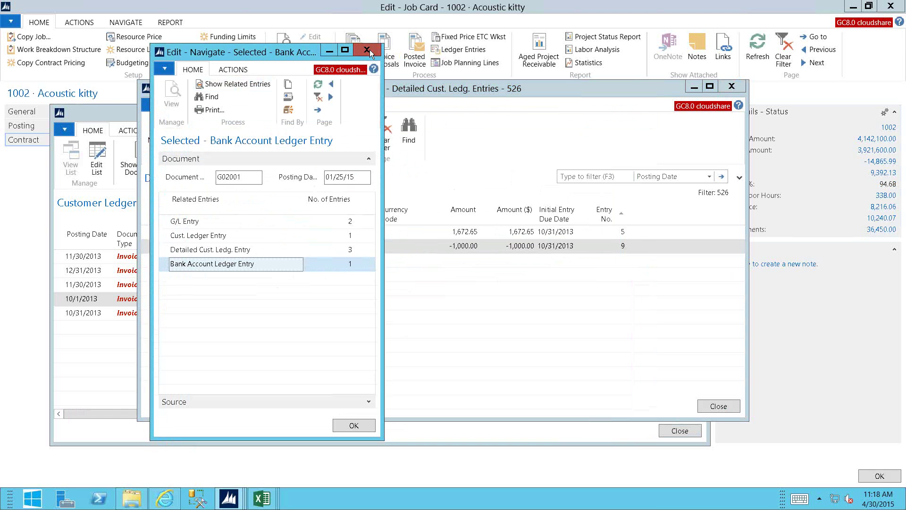
{"action": "key", "text": "Escape"}
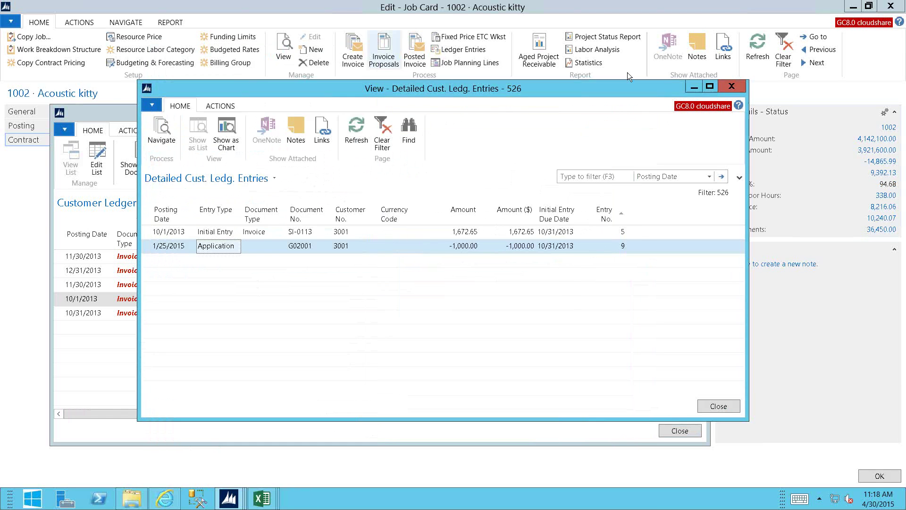
{"action": "left_click", "coordinate": [744, 89]}
{"action": "left_click", "coordinate": [700, 112]}
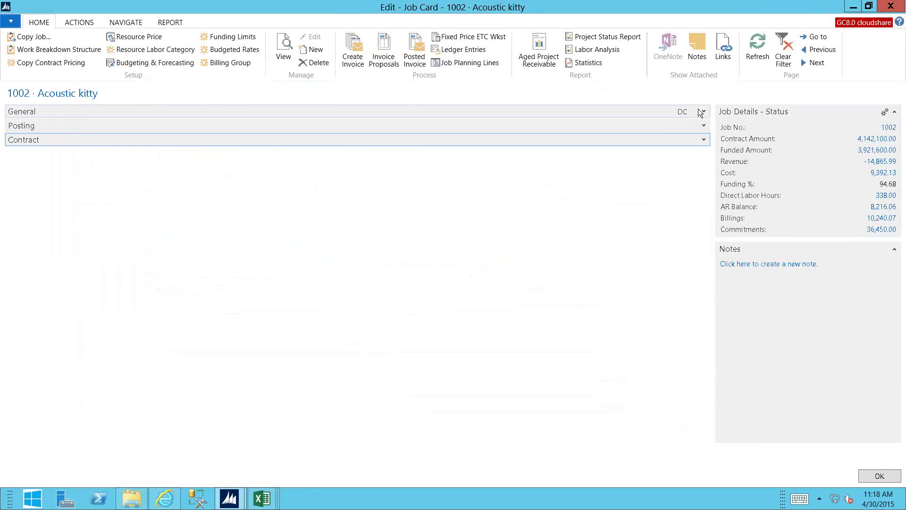
Step: Open the job's Work Breakdown Structure, expand code 001, and review the task card for Dynamics NAV Implementation
{"action": "left_click", "coordinate": [41, 49]}
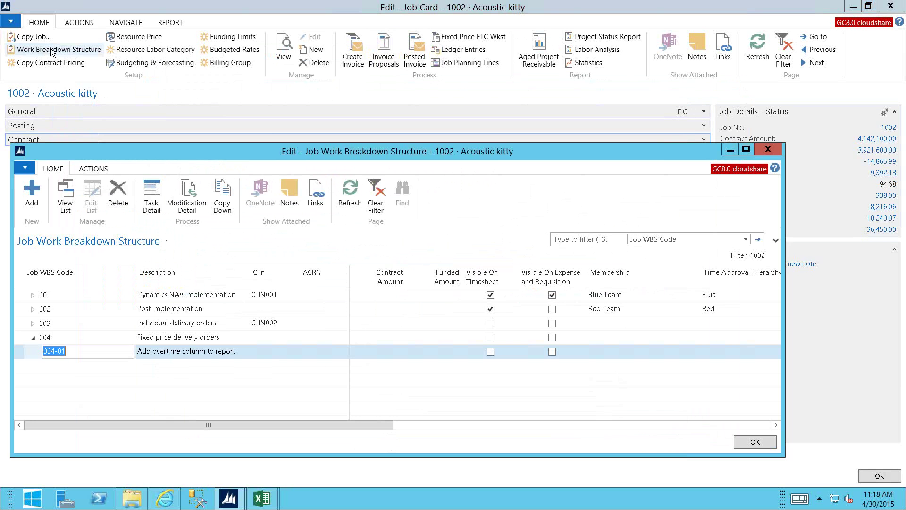
{"action": "left_click", "coordinate": [32, 296]}
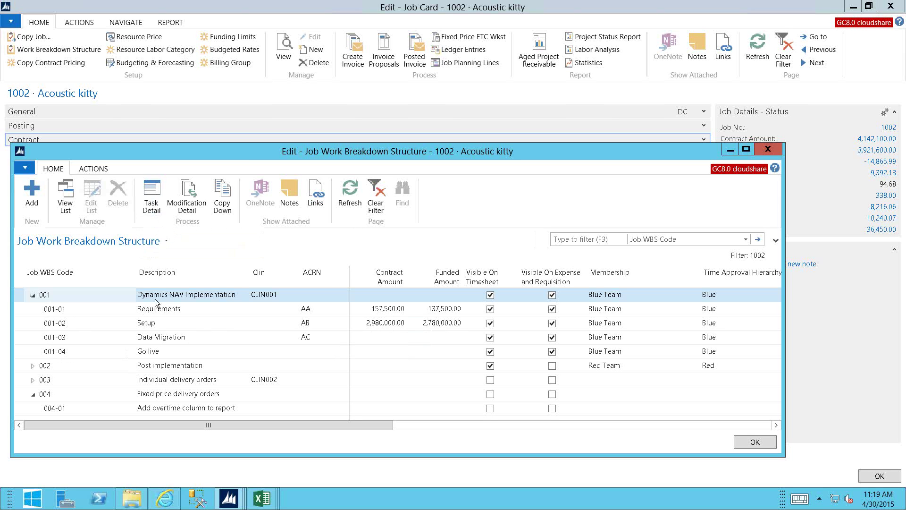
{"action": "left_click", "coordinate": [152, 207]}
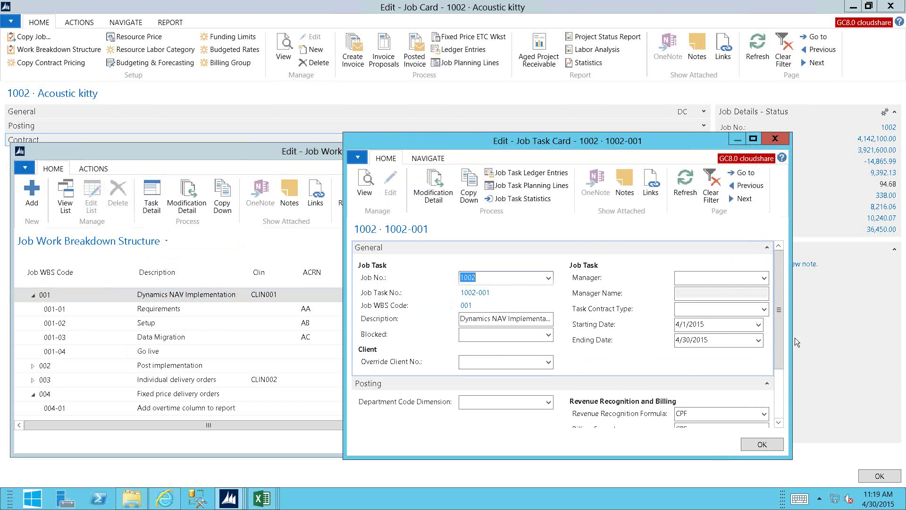
{"action": "left_click_drag", "start_coordinate": [781, 327], "coordinate": [781, 363]}
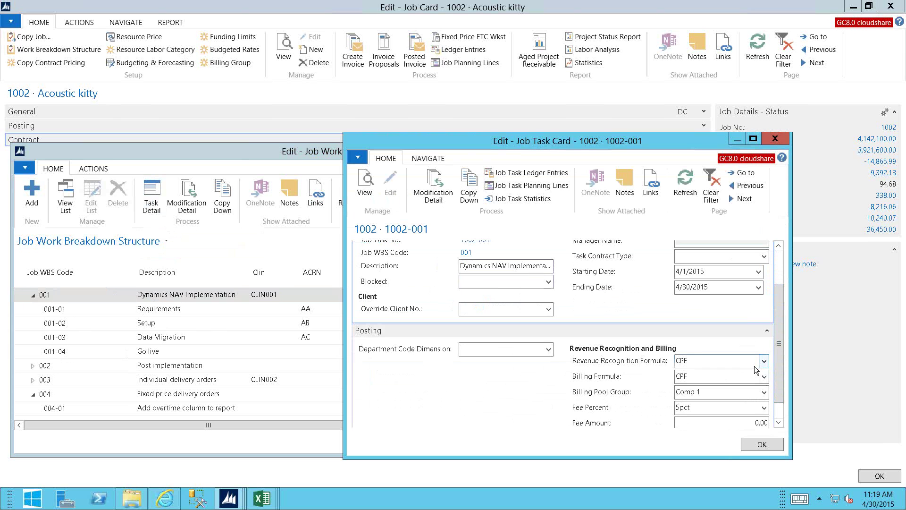
{"action": "left_click", "coordinate": [774, 138]}
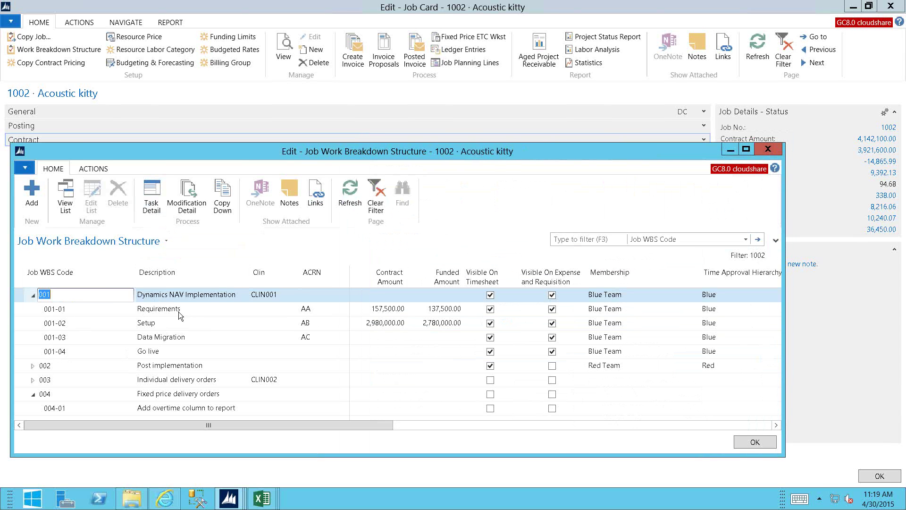
Step: Open the modification detail for WBS code 001-02, Setup, and go to the end of its funding changes
{"action": "left_click", "coordinate": [164, 322]}
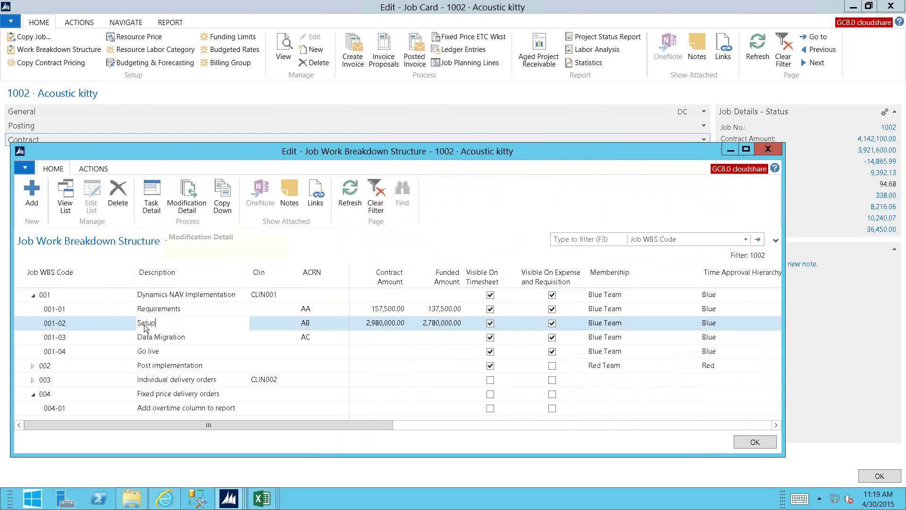
{"action": "left_click", "coordinate": [193, 203]}
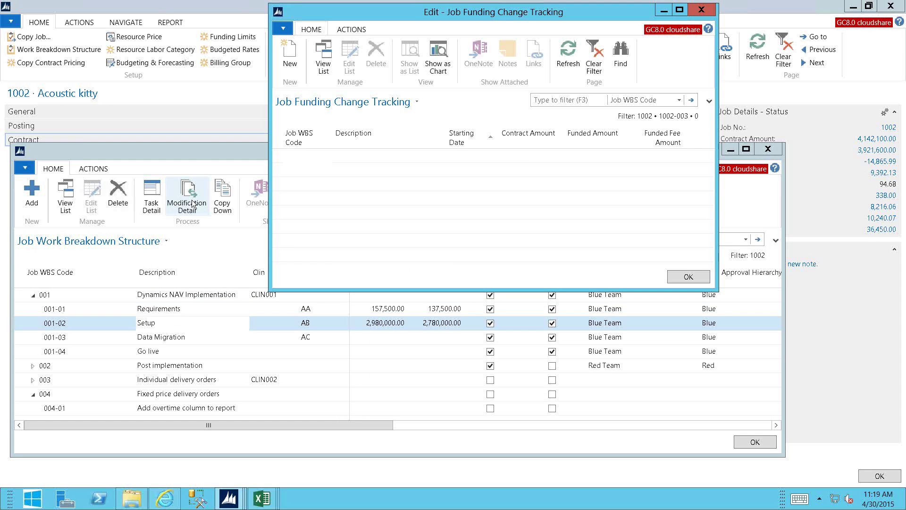
{"action": "left_click", "coordinate": [710, 259]}
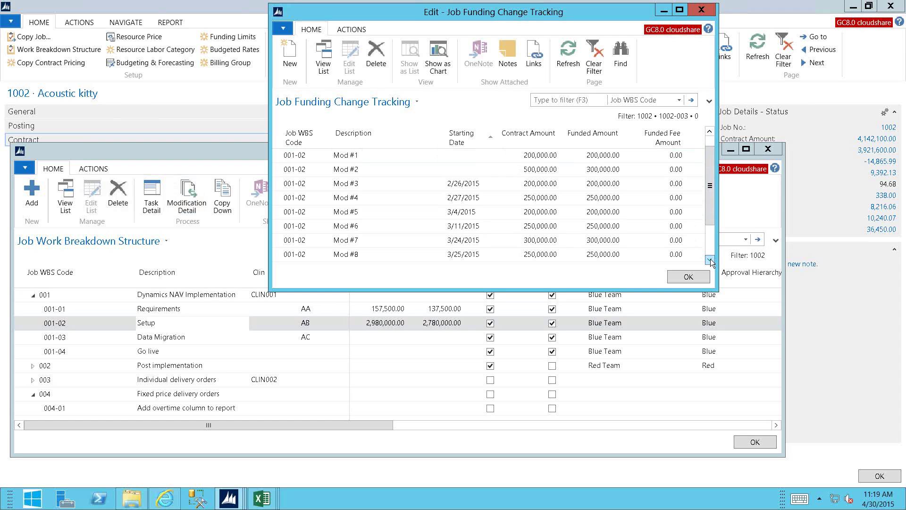
{"action": "left_click", "coordinate": [710, 259]}
{"action": "left_click", "coordinate": [710, 258]}
{"action": "left_click", "coordinate": [710, 259]}
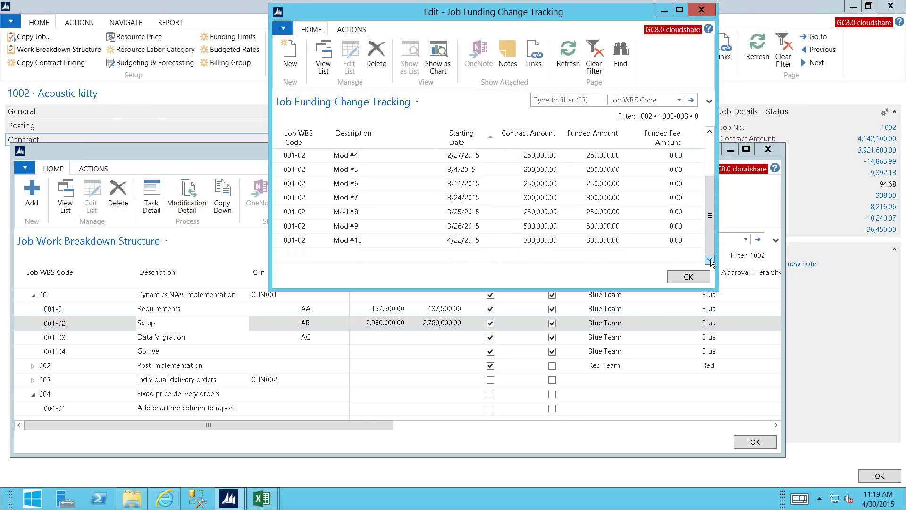
Step: Add a funding change line for 001-02 described as Mod #11 with a starting date of 4/30/2015
{"action": "left_click", "coordinate": [347, 253]}
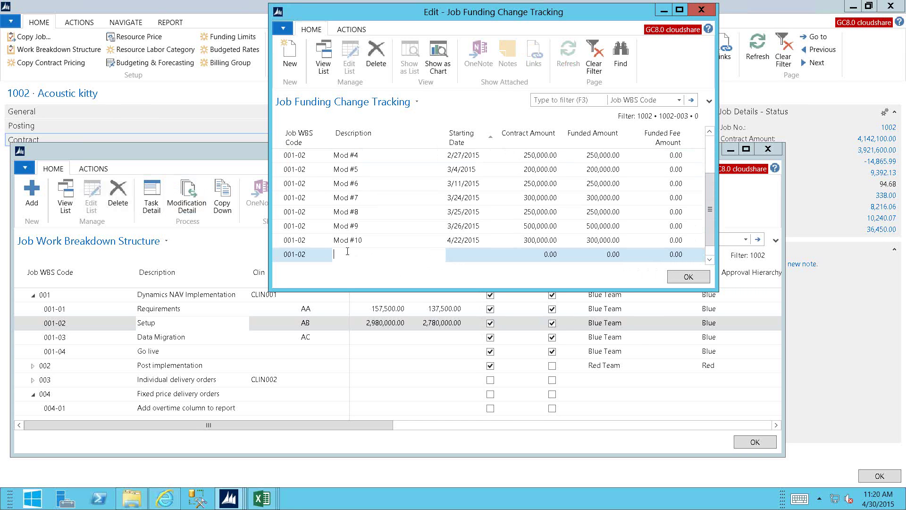
{"action": "key", "text": "F8"}
{"action": "left_click", "coordinate": [371, 257]}
{"action": "key", "text": "BackSpace"}
{"action": "type", "text": "11"}
{"action": "key", "text": "Tab"}
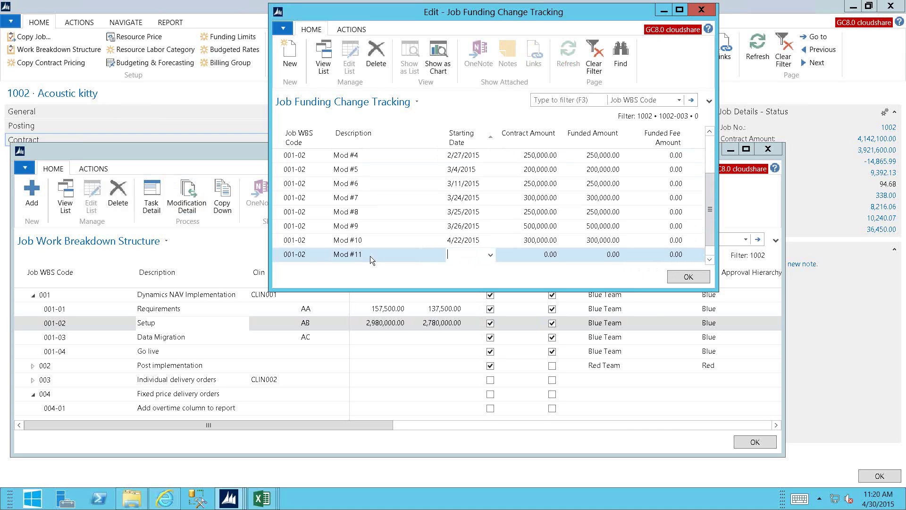
{"action": "type", "text": "t"}
{"action": "key", "text": "Tab"}
{"action": "left_click", "coordinate": [491, 254]}
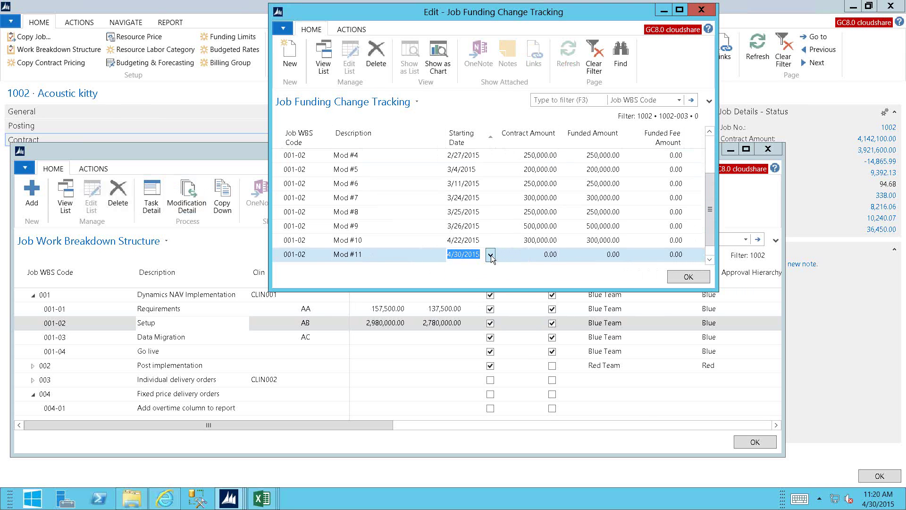
{"action": "left_click", "coordinate": [490, 255]}
Step: Set Mod #11's contract amount and funded amount to 250,000 each, and close the funding change tracking
{"action": "left_click", "coordinate": [526, 259]}
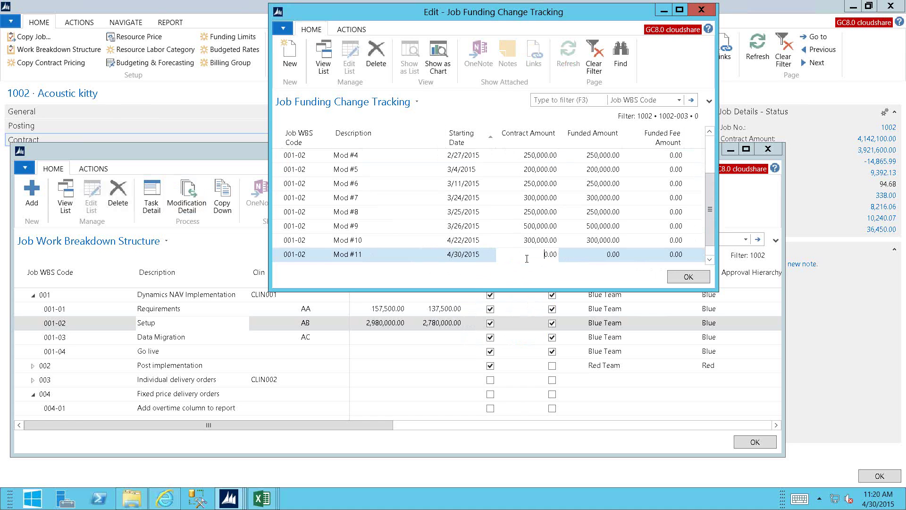
{"action": "key", "text": "Delete"}
{"action": "key", "text": "Delete"}
{"action": "key", "text": "Delete"}
{"action": "key", "text": "Delete"}
{"action": "type", "text": "250"}
{"action": "key", "text": "Tab"}
{"action": "type", "text": "250"}
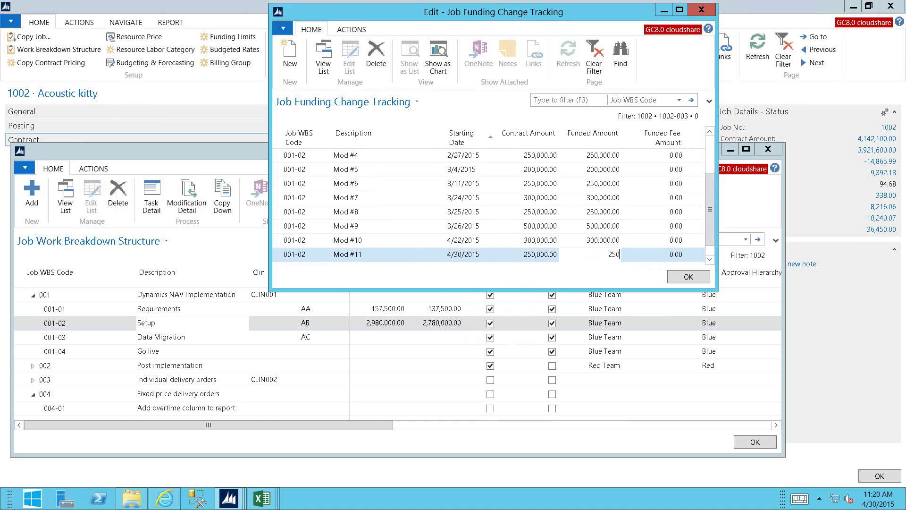
{"action": "type", "text": "0000"}
{"action": "key", "text": "BackSpace"}
{"action": "left_click", "coordinate": [687, 277]}
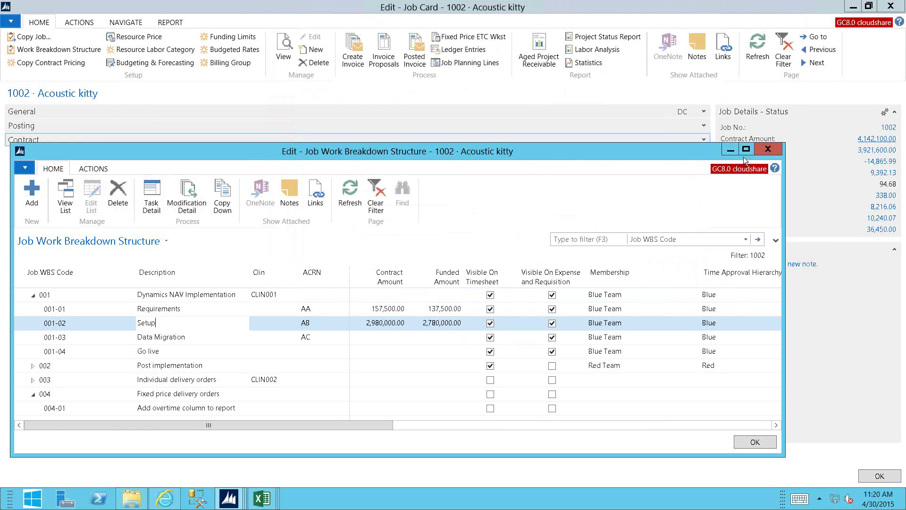
Step: Close and reopen the job's Work Breakdown Structure, expand code 001, and check the contract and funded amounts for 001-02, Setup
{"action": "left_click_drag", "start_coordinate": [677, 154], "coordinate": [662, 160]}
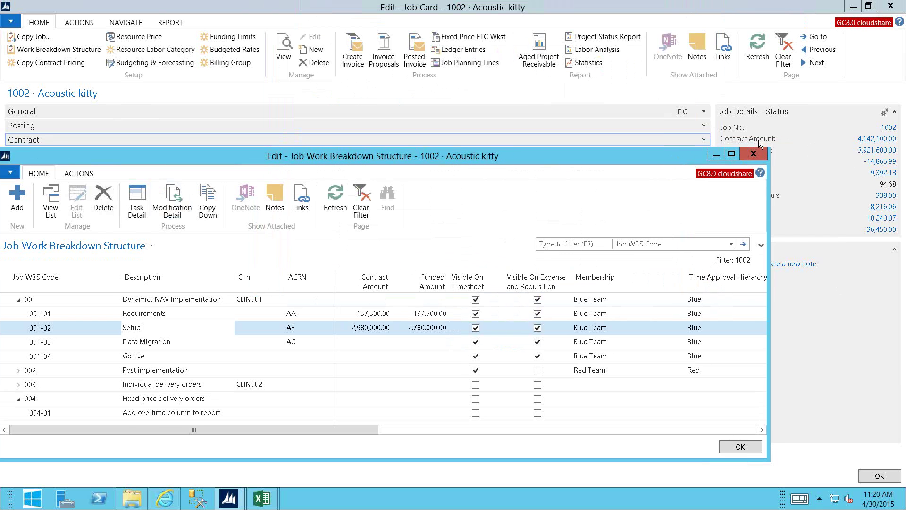
{"action": "left_click", "coordinate": [740, 447]}
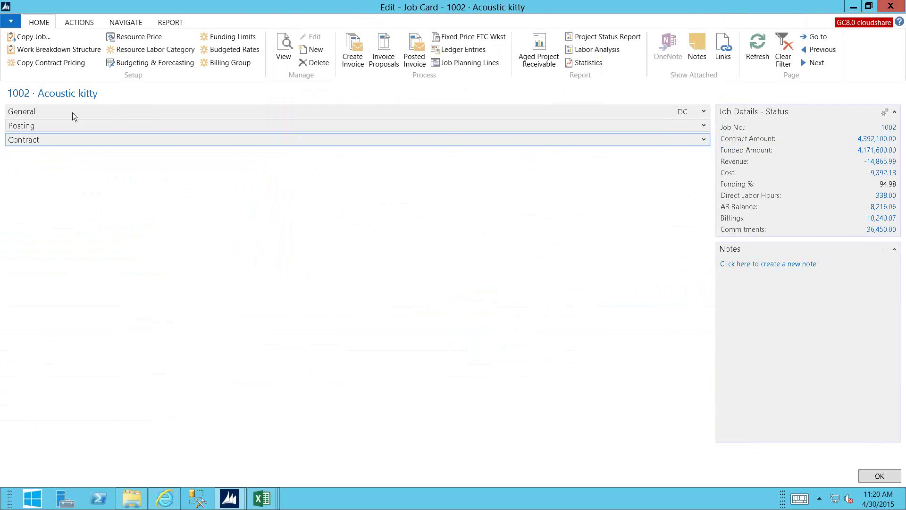
{"action": "left_click", "coordinate": [55, 51]}
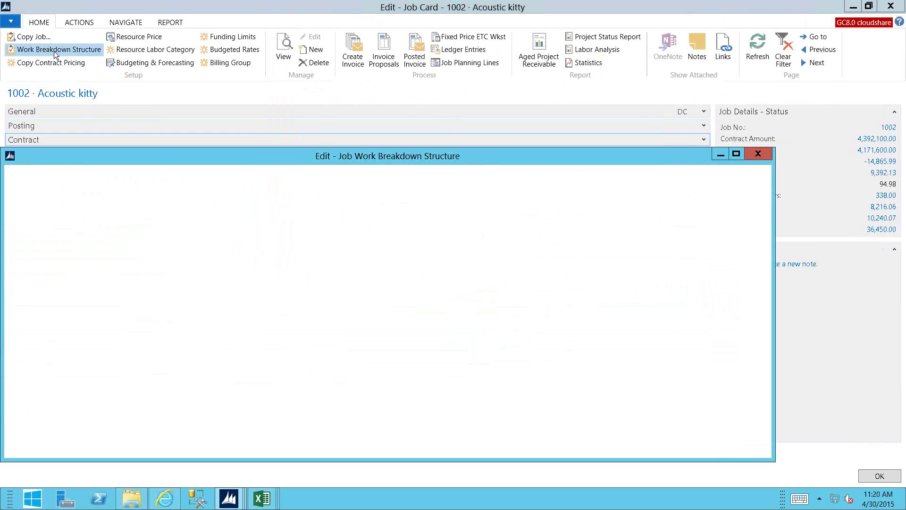
{"action": "left_click", "coordinate": [21, 300]}
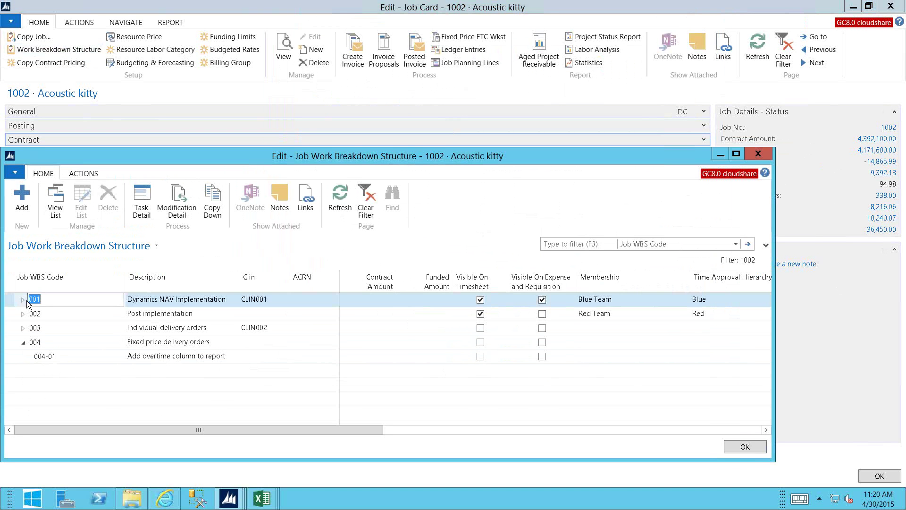
{"action": "left_click", "coordinate": [23, 300]}
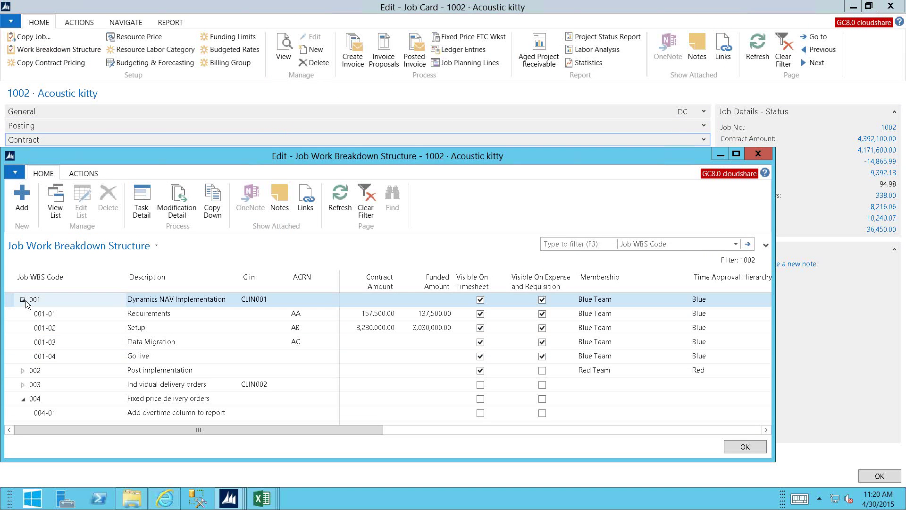
{"action": "left_click", "coordinate": [126, 327]}
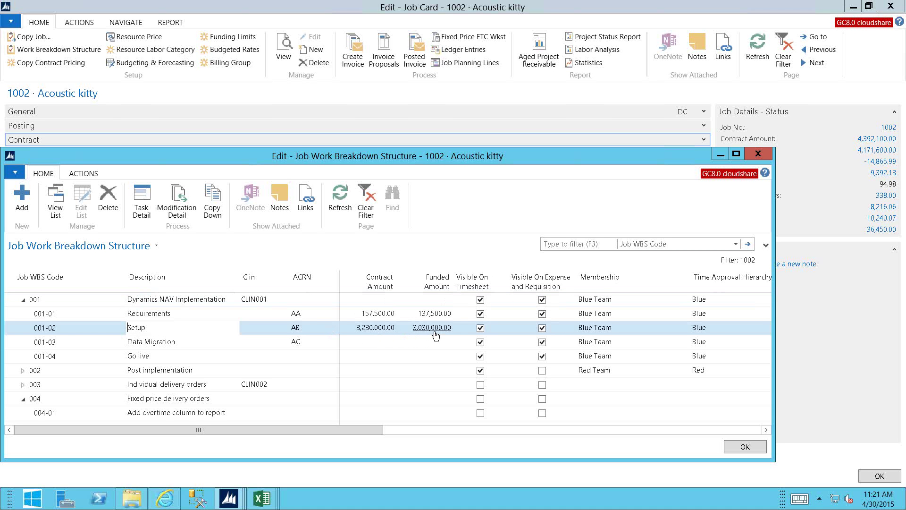
{"action": "left_click", "coordinate": [758, 155]}
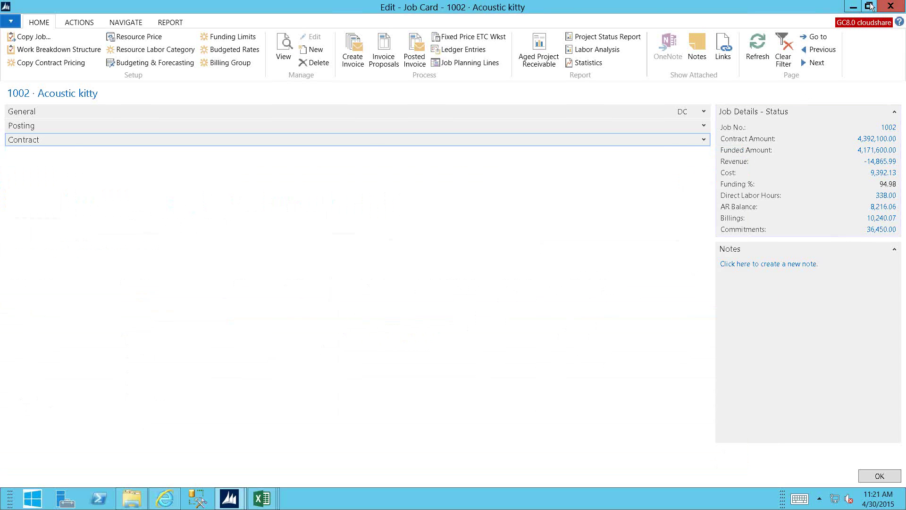
Step: Restore the job card to a smaller window, minimize the Role Center, and close the Demo folder window
{"action": "left_click", "coordinate": [869, 5]}
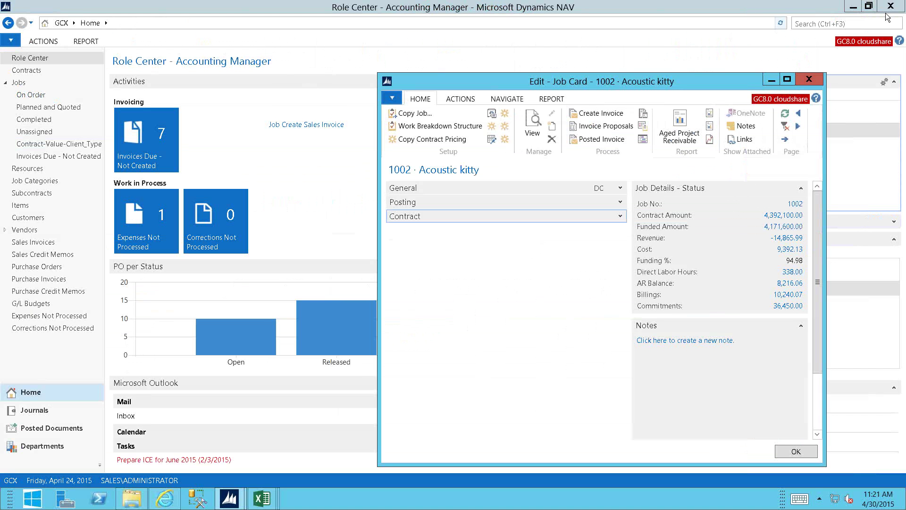
{"action": "left_click", "coordinate": [852, 9]}
{"action": "left_click", "coordinate": [852, 8]}
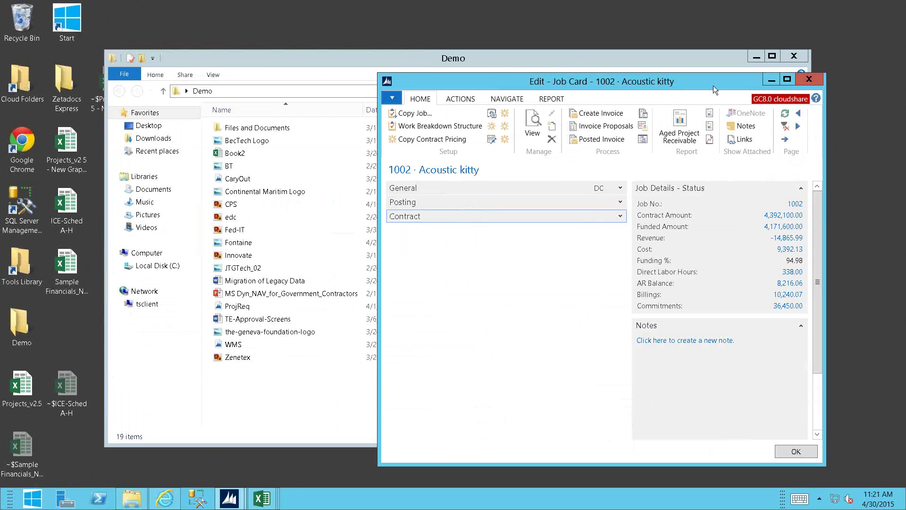
{"action": "left_click", "coordinate": [801, 67]}
{"action": "left_click", "coordinate": [798, 60]}
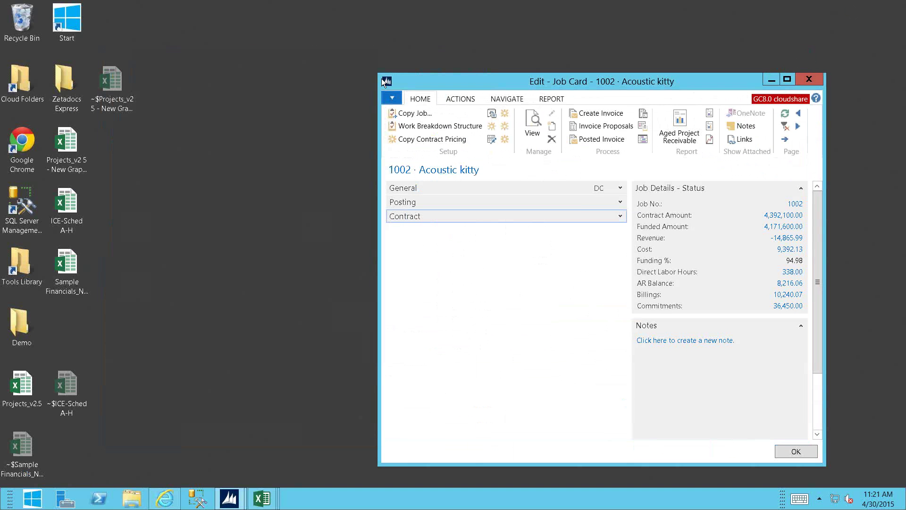
Step: Enlarge the job card window, move the ICE-Sched A-H file away from the other desktop icons, and maximize the job card
{"action": "left_click_drag", "start_coordinate": [377, 75], "coordinate": [232, 48]}
{"action": "left_click_drag", "start_coordinate": [68, 212], "coordinate": [157, 208]}
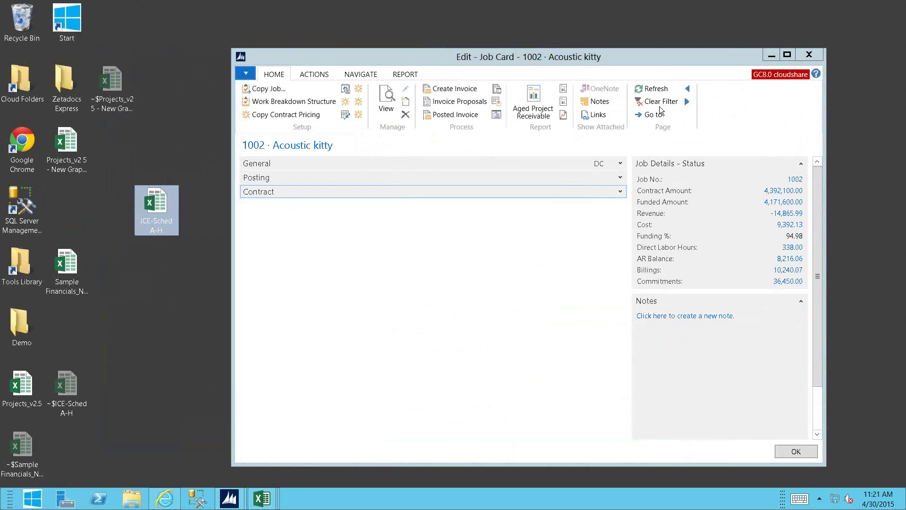
{"action": "left_click", "coordinate": [787, 55]}
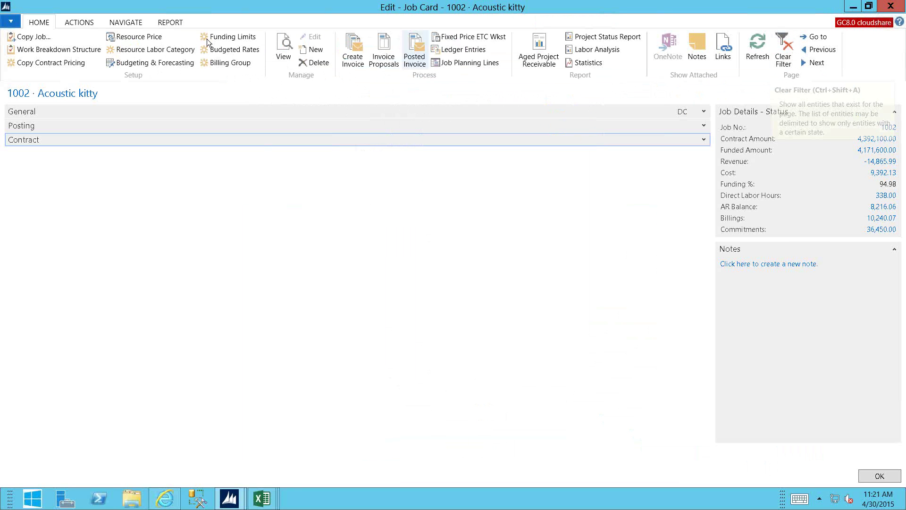
Step: Review the membership and approval hierarchies for the tasks under WBS code 001, and close the Work Breakdown Structure
{"action": "left_click", "coordinate": [36, 50]}
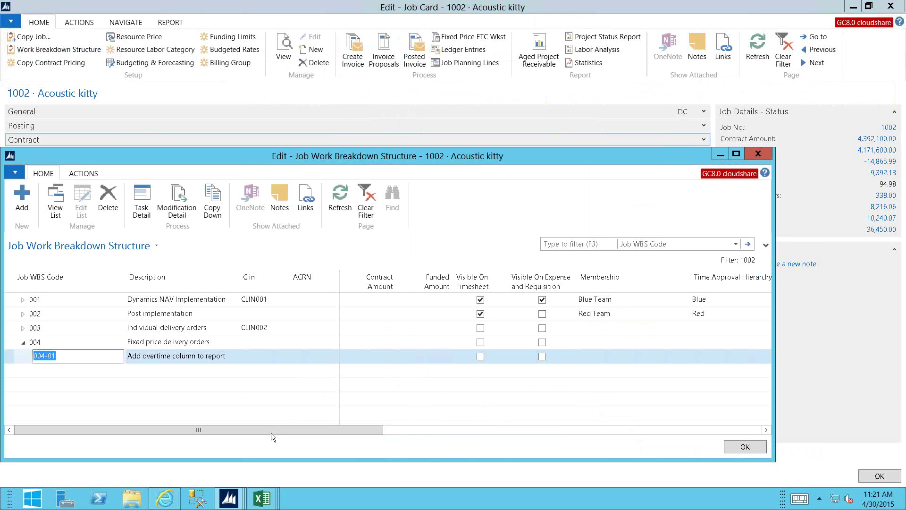
{"action": "left_click_drag", "start_coordinate": [270, 431], "coordinate": [281, 432]}
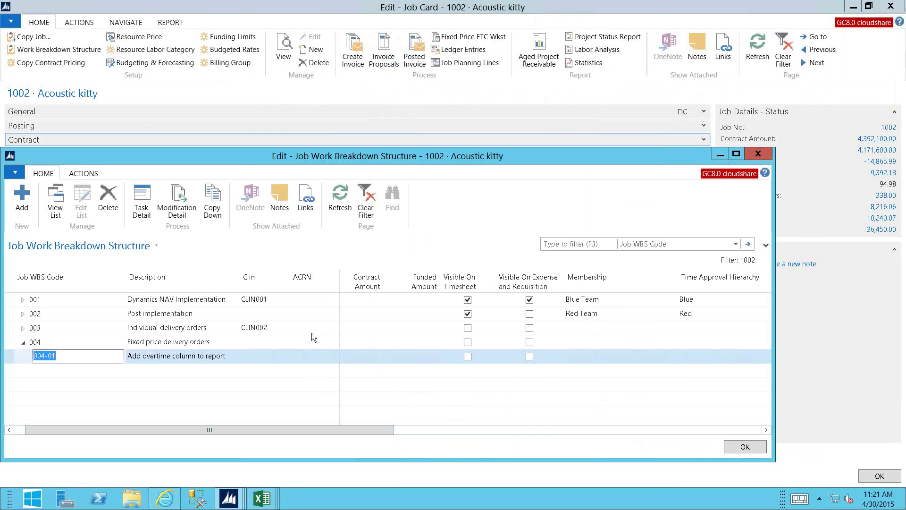
{"action": "left_click", "coordinate": [22, 300]}
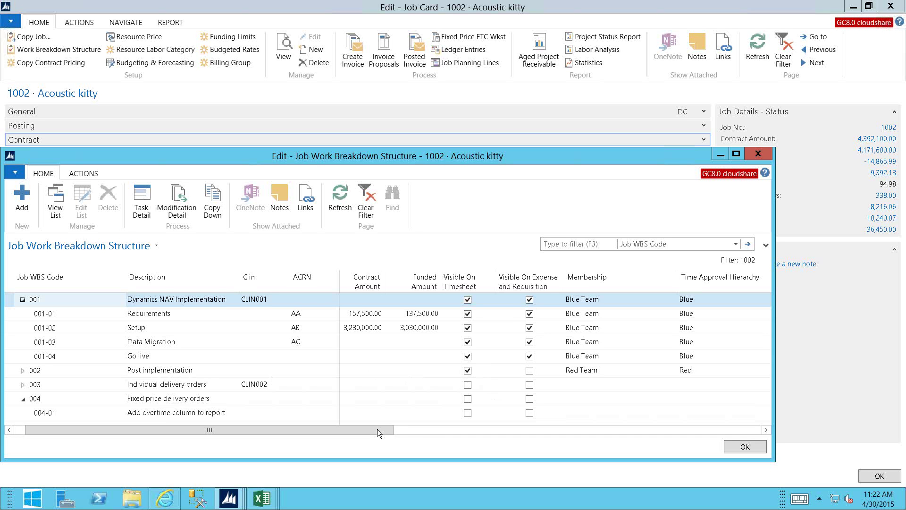
{"action": "left_click_drag", "start_coordinate": [364, 430], "coordinate": [502, 406]}
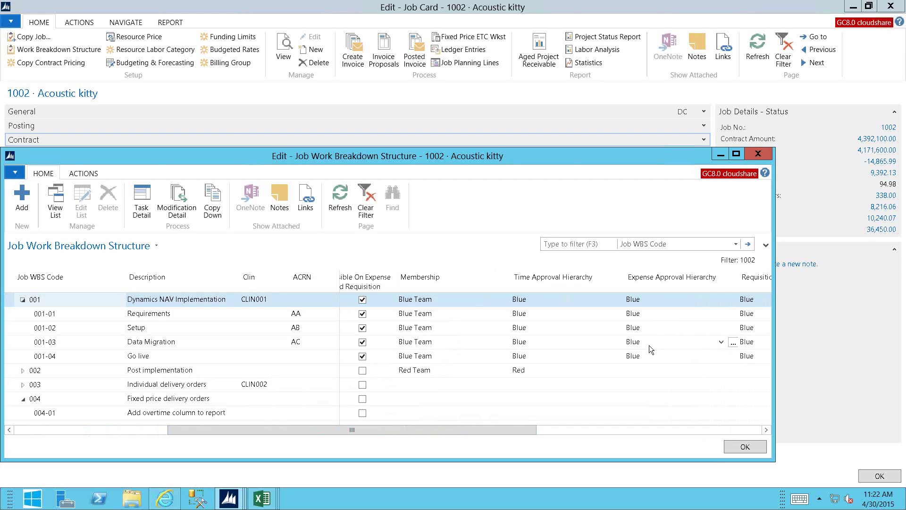
{"action": "key", "text": "Escape"}
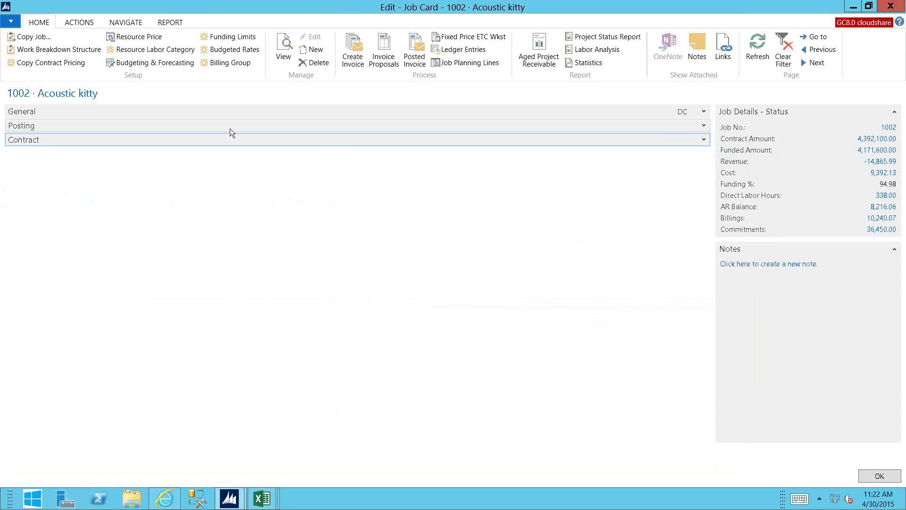
Step: Open job 1002's Budgeting & Forecasting matrix and examine the Job Budget Copy options for labor and ODC without copying anything
{"action": "left_click", "coordinate": [144, 64]}
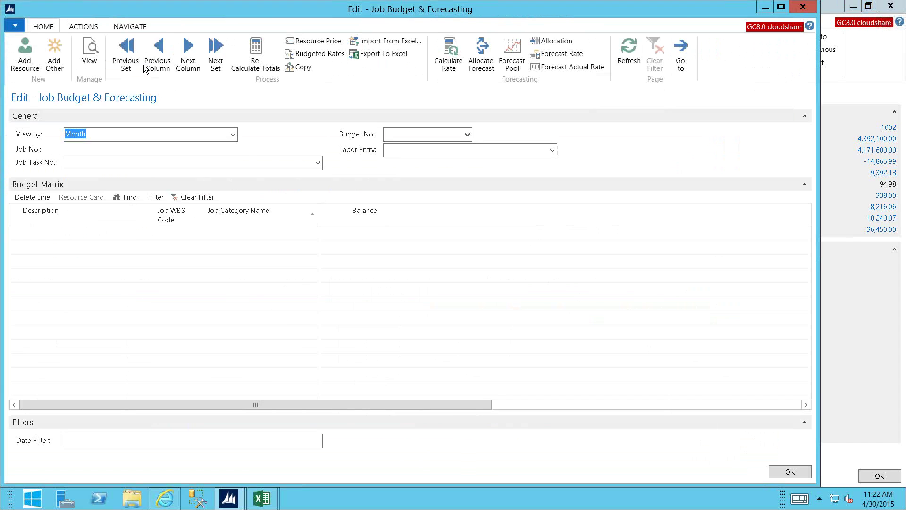
{"action": "left_click_drag", "start_coordinate": [256, 9], "coordinate": [299, 35]}
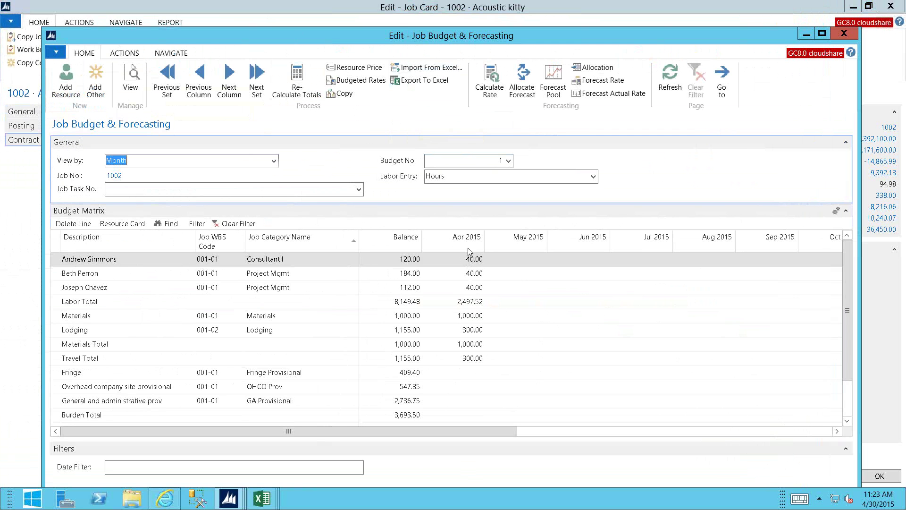
{"action": "left_click", "coordinate": [340, 93]}
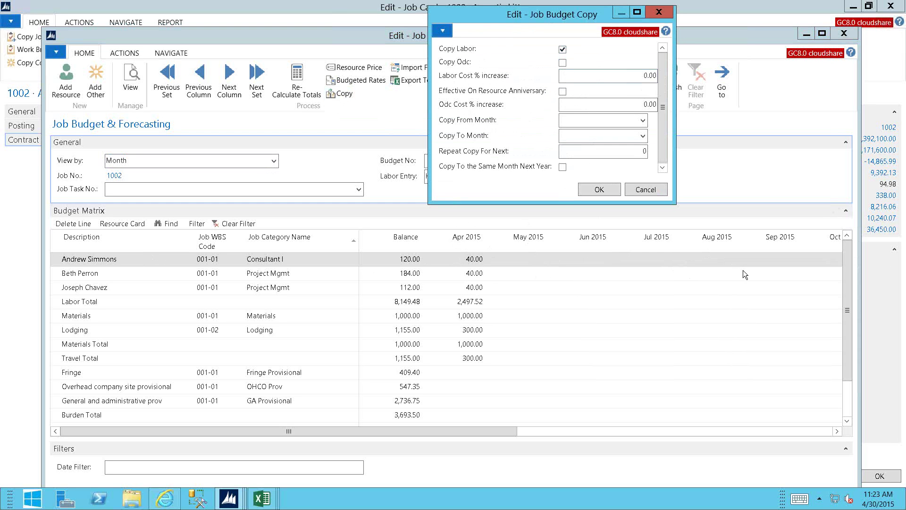
{"action": "left_click", "coordinate": [562, 51]}
{"action": "left_click", "coordinate": [563, 63]}
{"action": "left_click", "coordinate": [563, 63]}
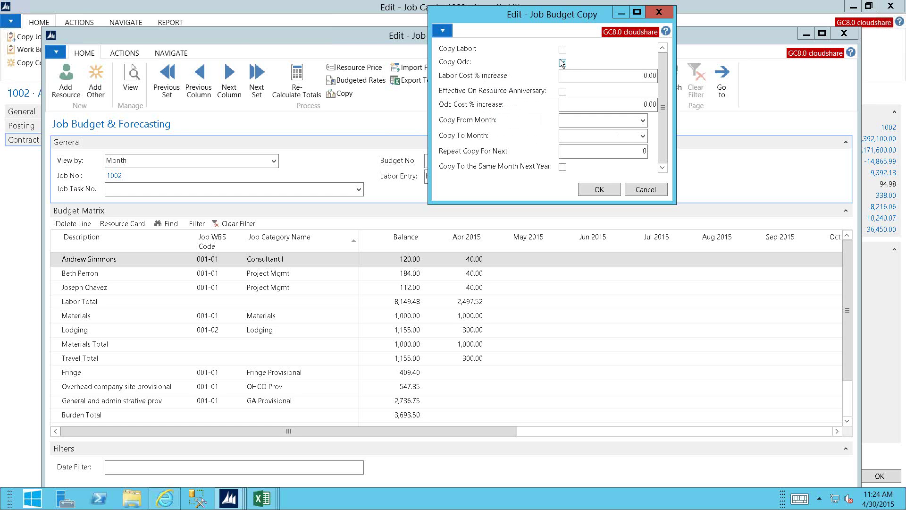
{"action": "left_click", "coordinate": [647, 193]}
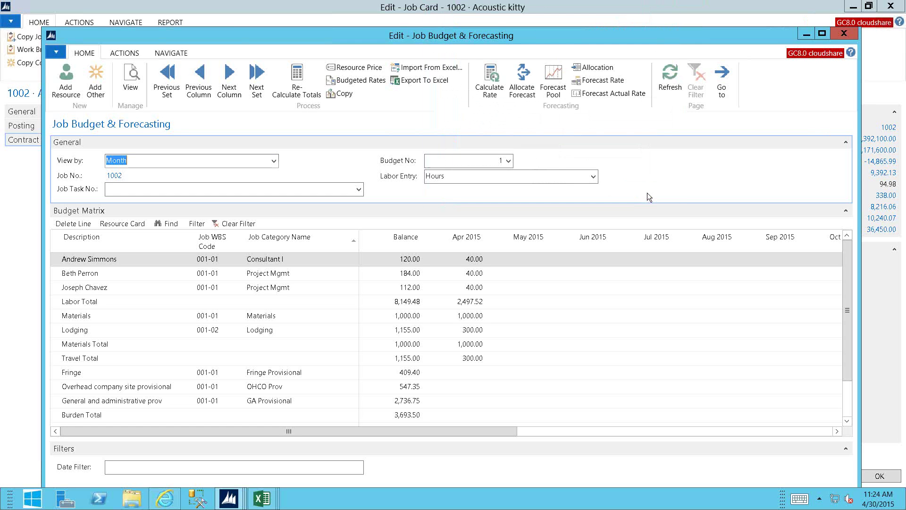
Step: Check the budget versions available under Budget No., keep budget 1, and close Job Budget & Forecasting
{"action": "left_click", "coordinate": [509, 162]}
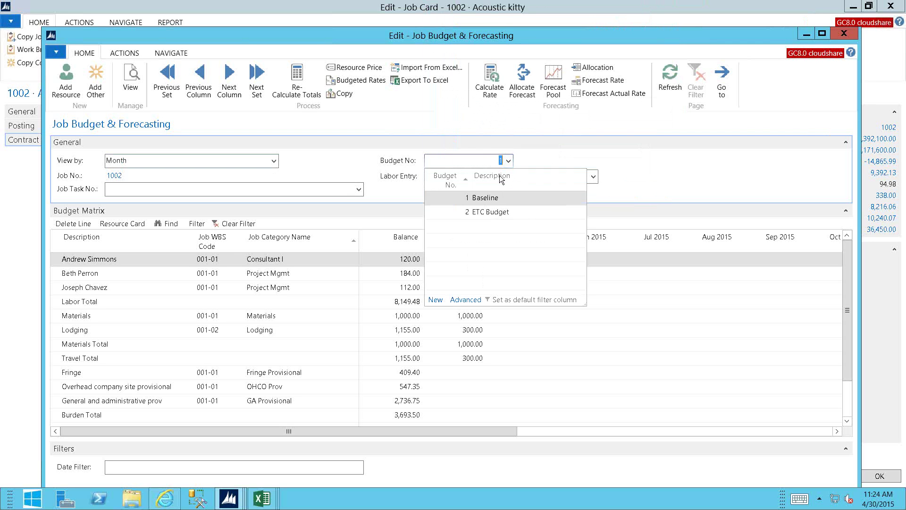
{"action": "left_click", "coordinate": [423, 134]}
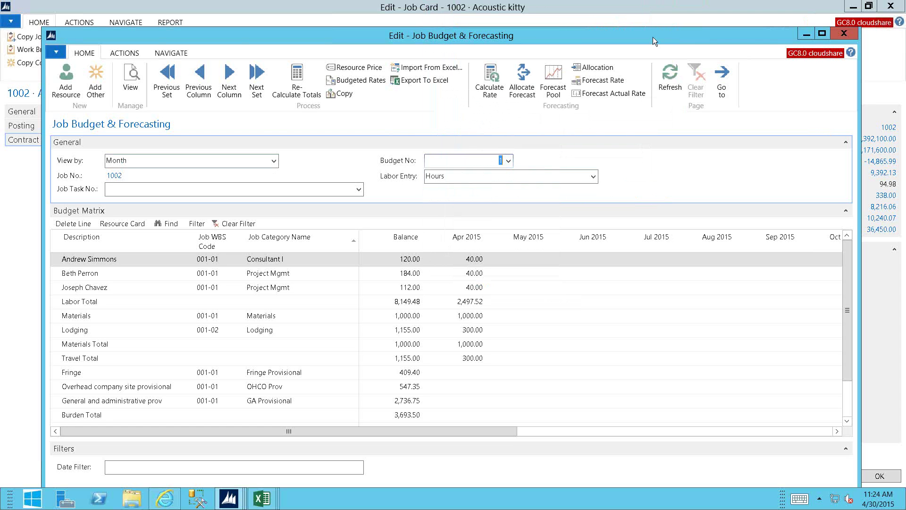
{"action": "left_click", "coordinate": [844, 33]}
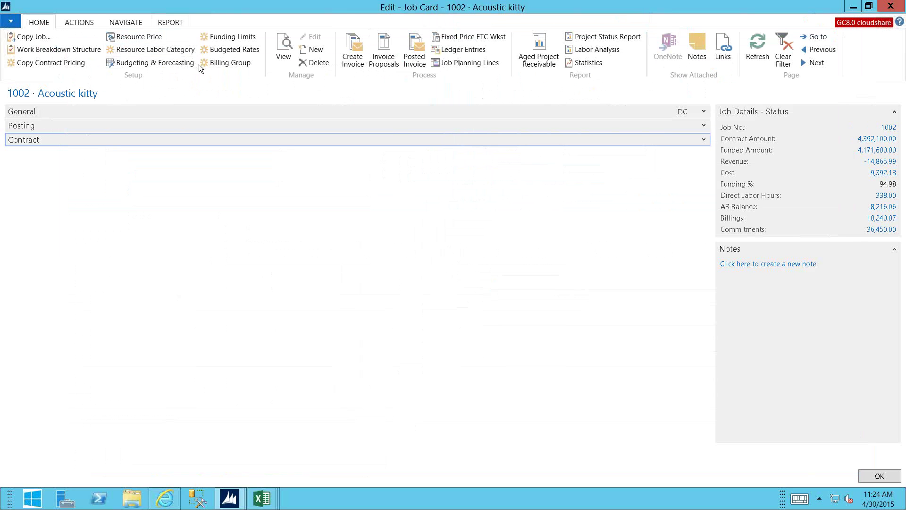
Step: Open the alerts for job 1002 and check the Amount to Compare options on the first 001 alert, keeping Spent
{"action": "left_click", "coordinate": [85, 24]}
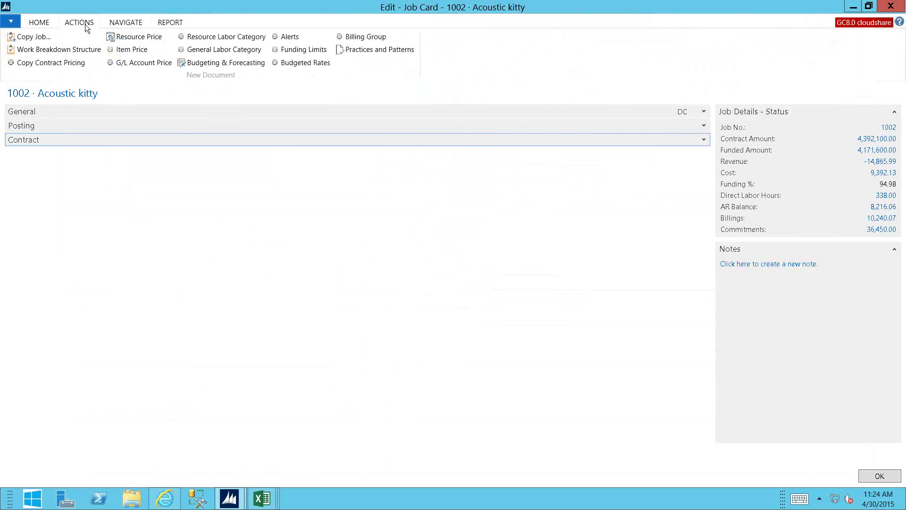
{"action": "left_click", "coordinate": [290, 36]}
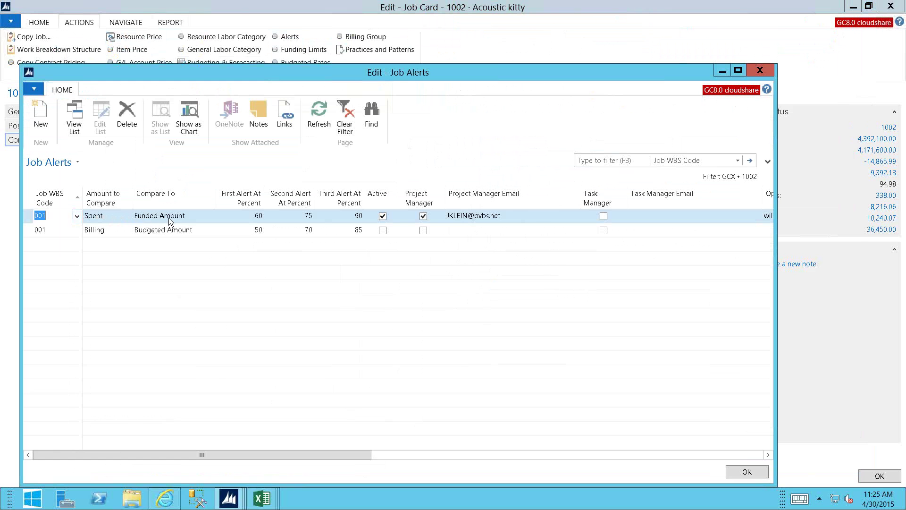
{"action": "left_click", "coordinate": [128, 218]}
{"action": "left_click", "coordinate": [127, 217]}
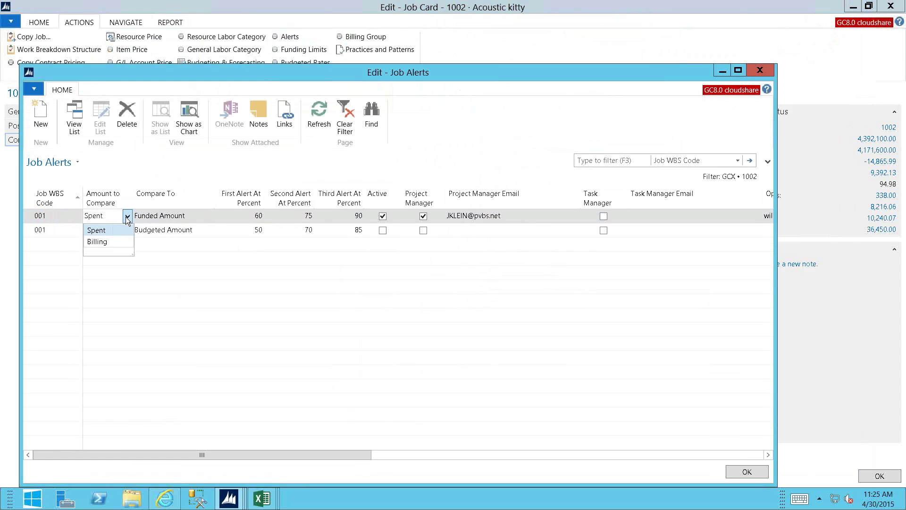
{"action": "left_click", "coordinate": [127, 217]}
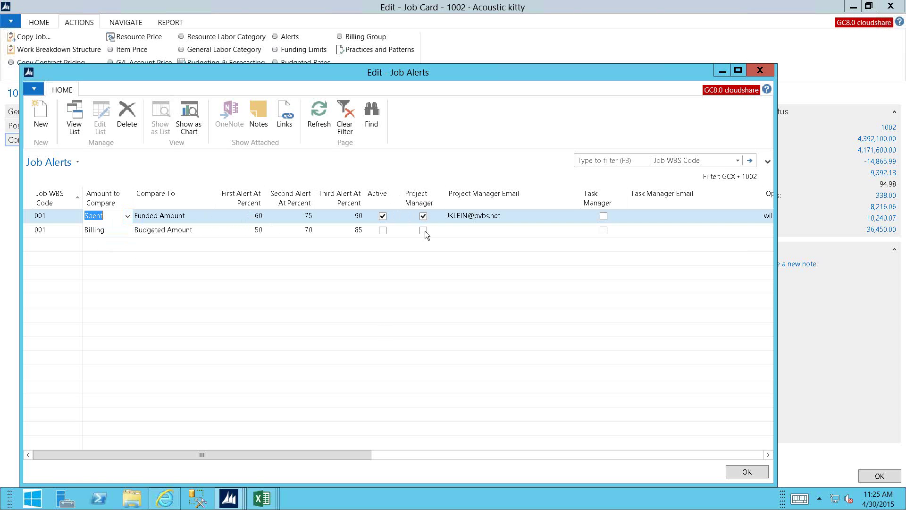
Step: Review the recipient, CC email, and subject columns of the job alerts, and close the alerts list
{"action": "left_click_drag", "start_coordinate": [314, 454], "coordinate": [587, 444]}
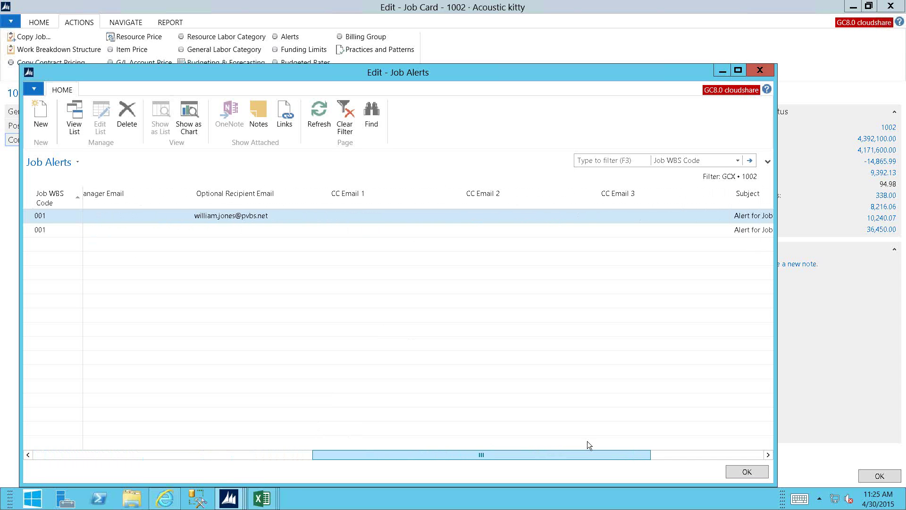
{"action": "left_click_drag", "start_coordinate": [385, 456], "coordinate": [174, 461]}
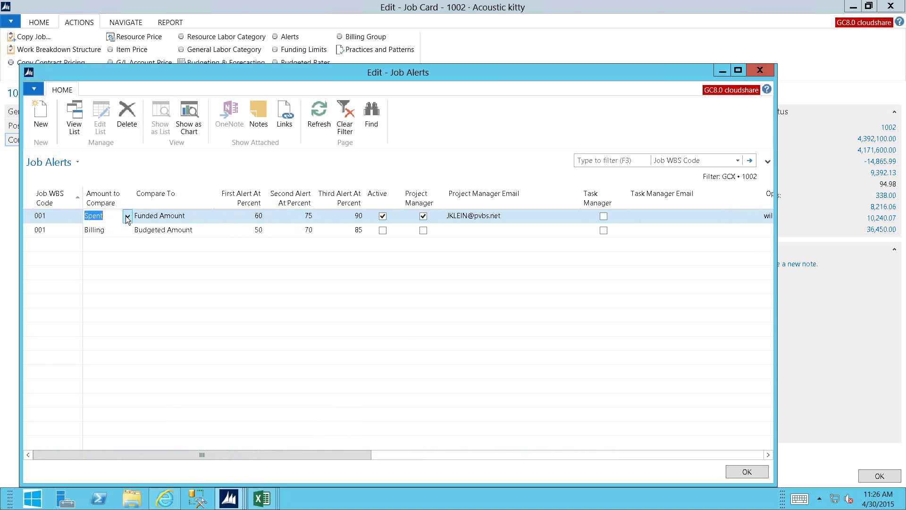
{"action": "left_click", "coordinate": [760, 70]}
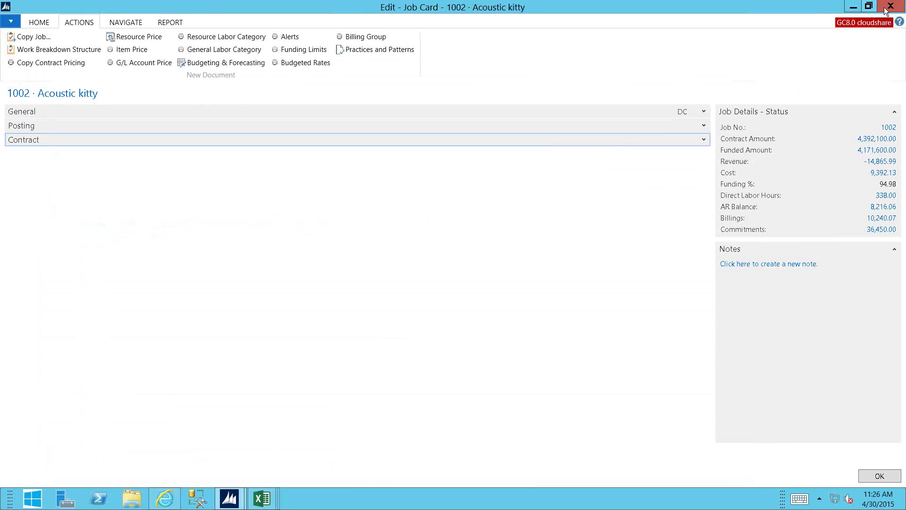
Step: Close job 1002's card, return to the Role Center, and open the card for job 2025, Operation morning light
{"action": "left_click", "coordinate": [889, 9]}
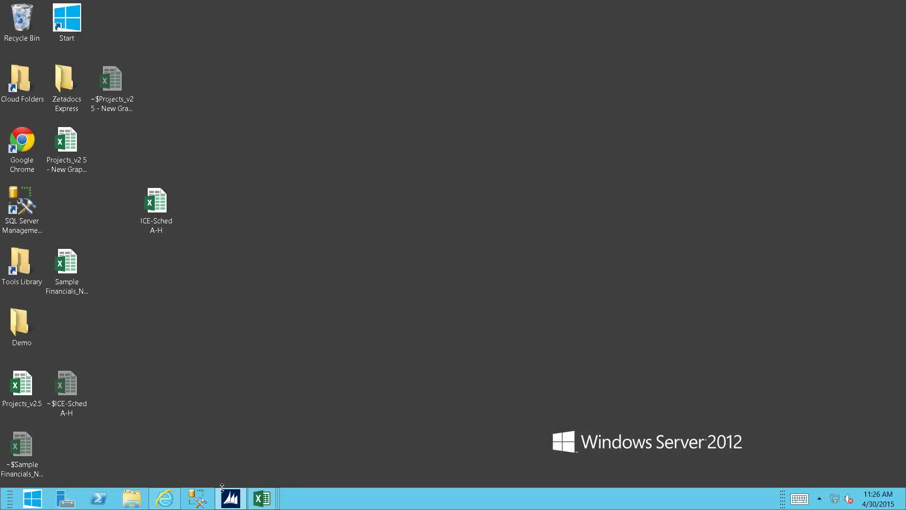
{"action": "left_click", "coordinate": [232, 500]}
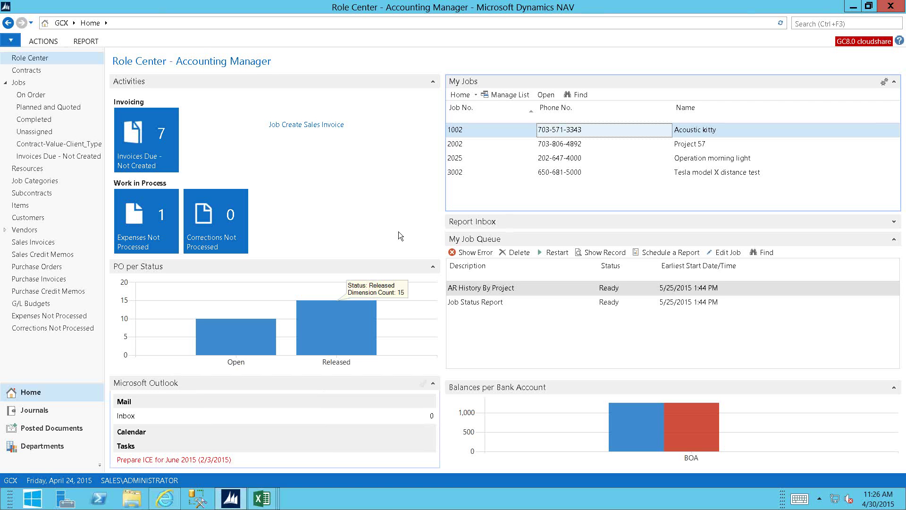
{"action": "double_click", "coordinate": [548, 160]}
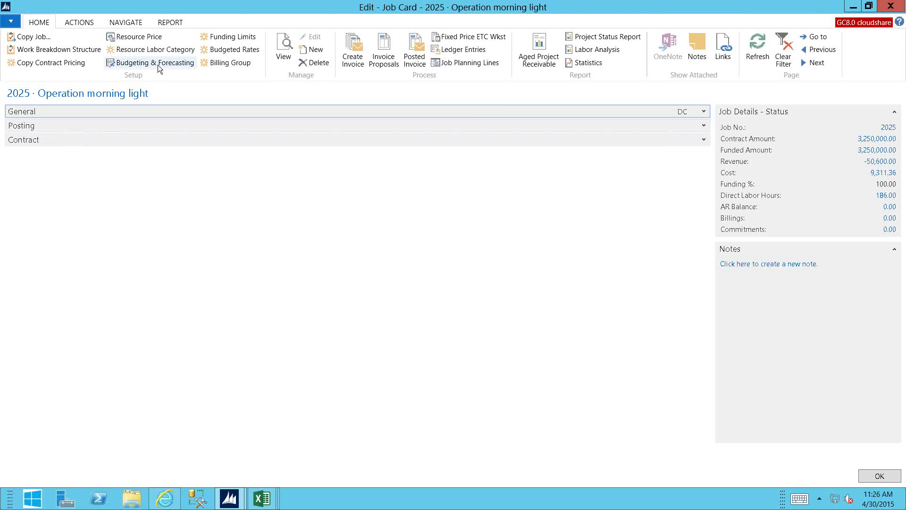
Step: Open job 2025's resource labor category defaults and its resource prices, and arrange the two lists side by side
{"action": "left_click", "coordinate": [145, 50]}
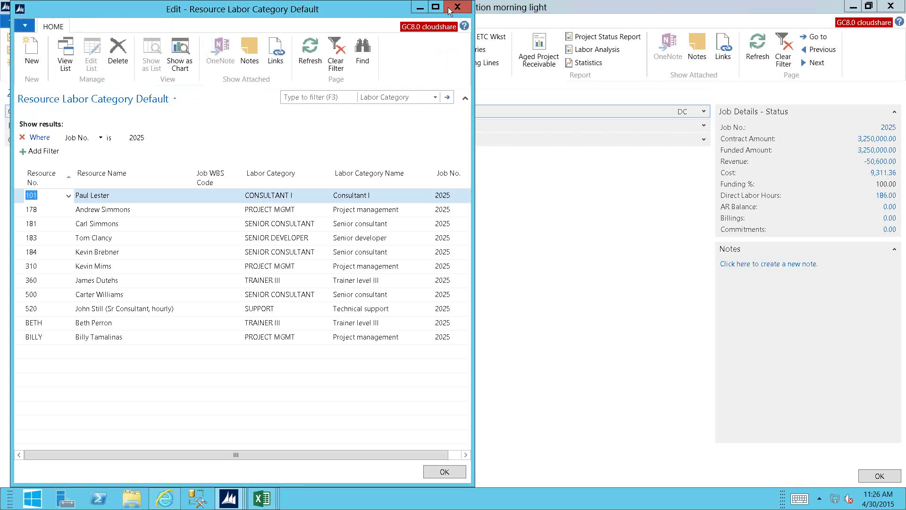
{"action": "left_click_drag", "start_coordinate": [375, 9], "coordinate": [319, 89]}
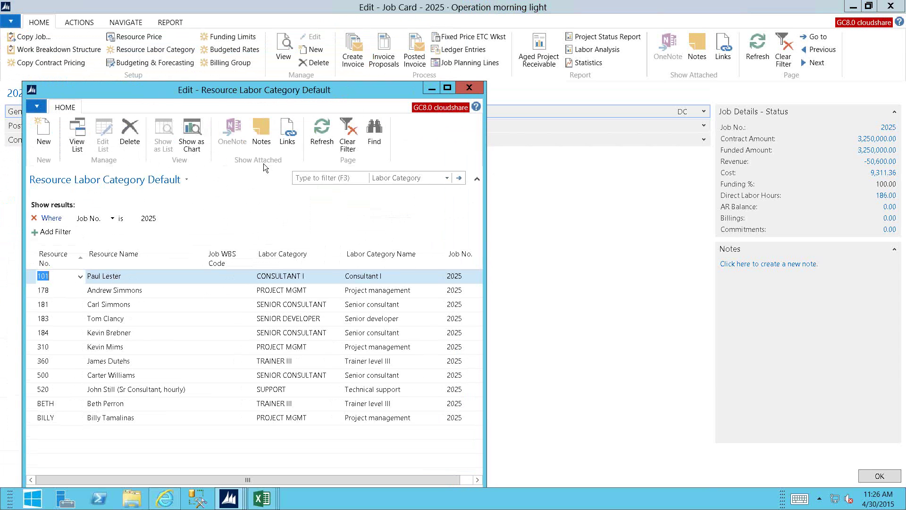
{"action": "left_click", "coordinate": [134, 42]}
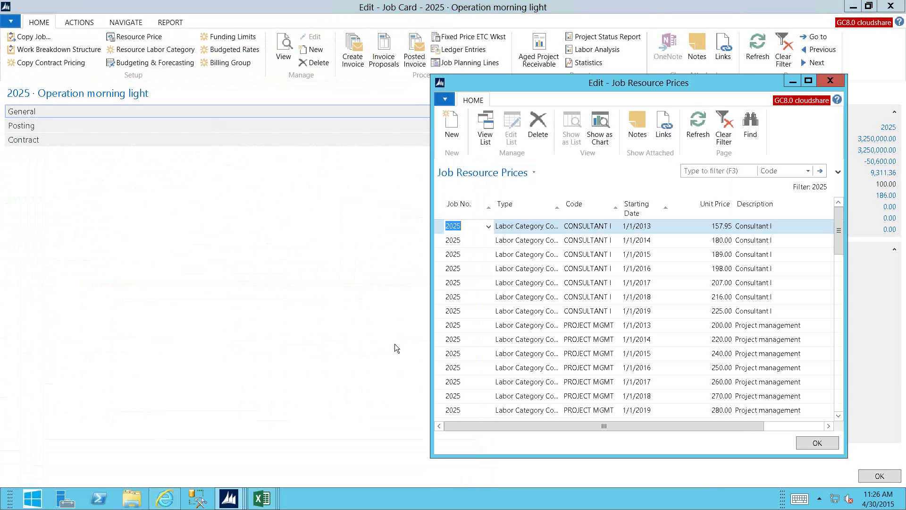
{"action": "left_click", "coordinate": [228, 497]}
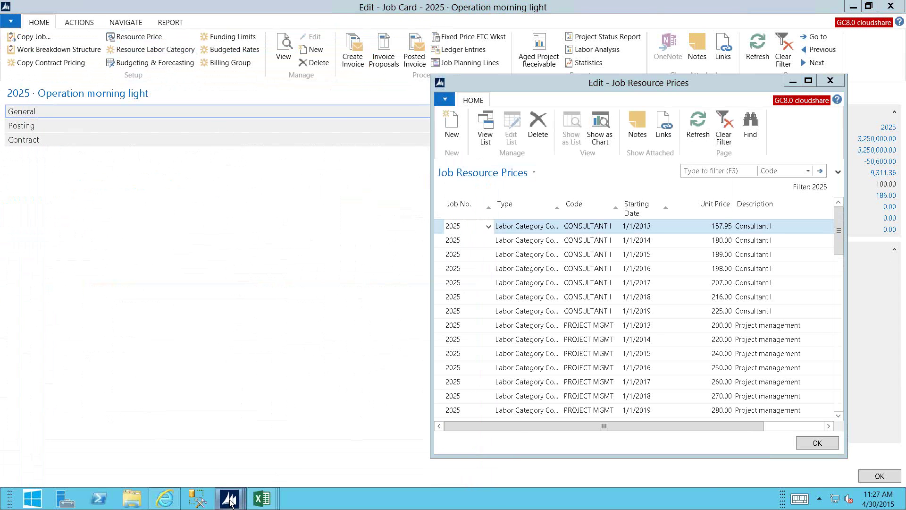
{"action": "left_click", "coordinate": [335, 460]}
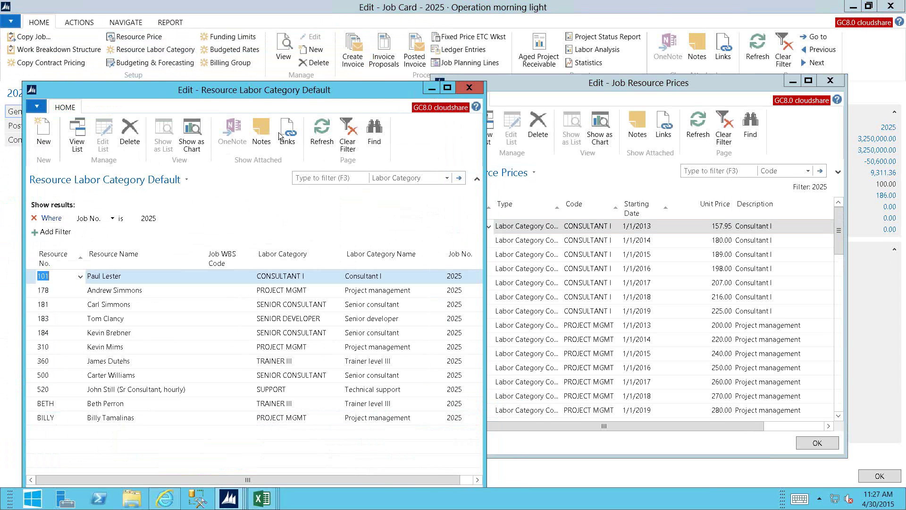
{"action": "left_click_drag", "start_coordinate": [260, 91], "coordinate": [238, 70]}
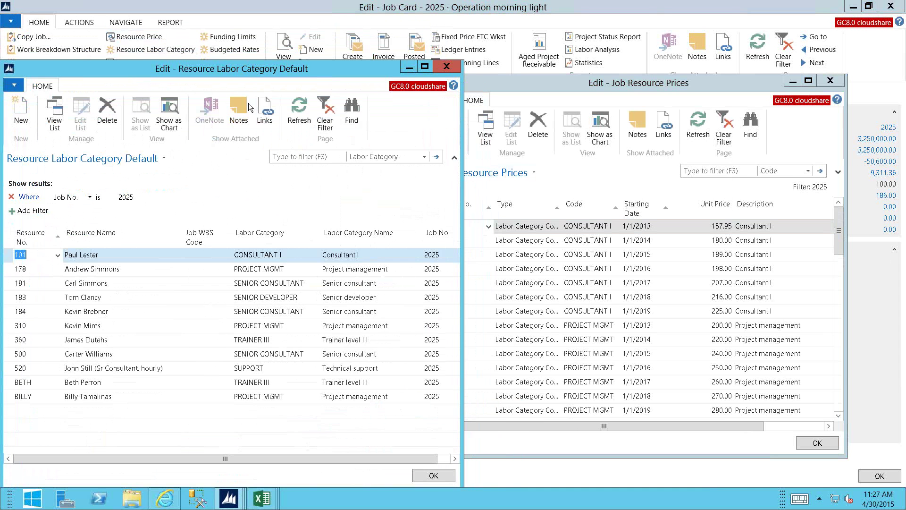
Step: Filter the labor category defaults and the job resource prices to PROJECT MGMT, and review the prices by starting date
{"action": "right_click", "coordinate": [249, 270]}
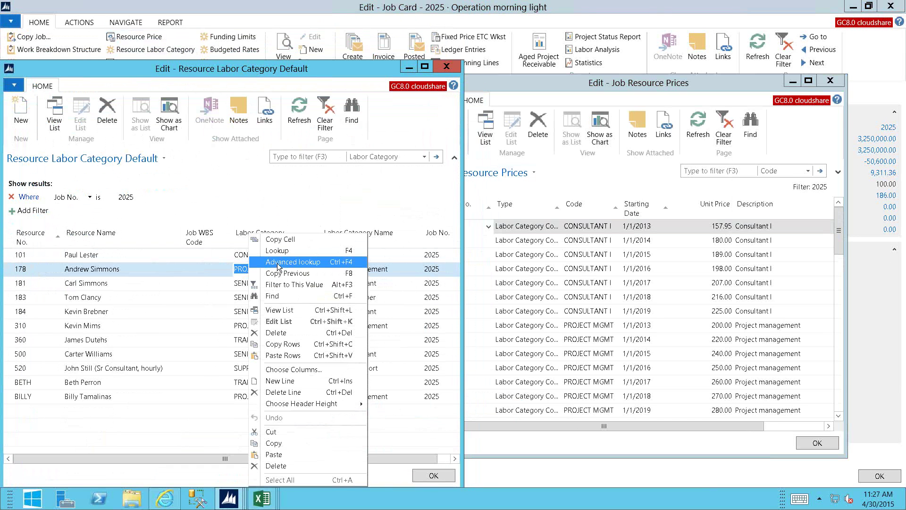
{"action": "left_click", "coordinate": [280, 285]}
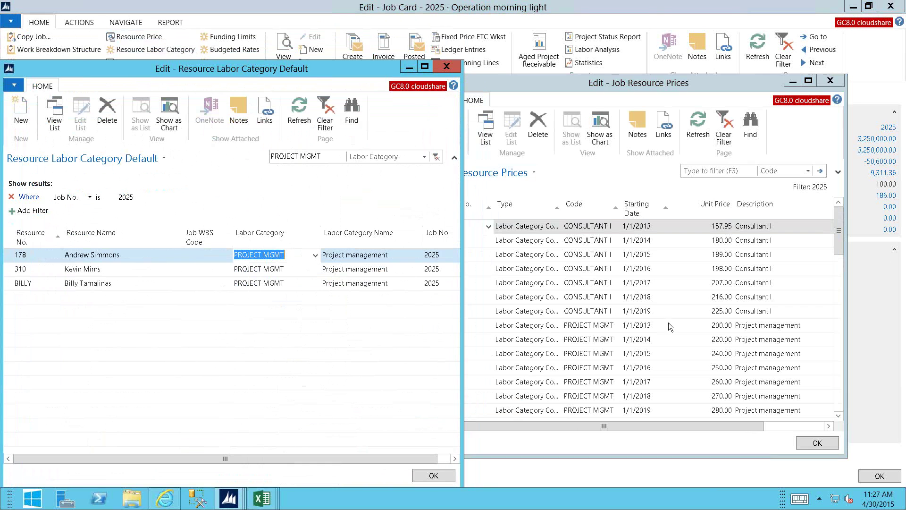
{"action": "left_click", "coordinate": [597, 328]}
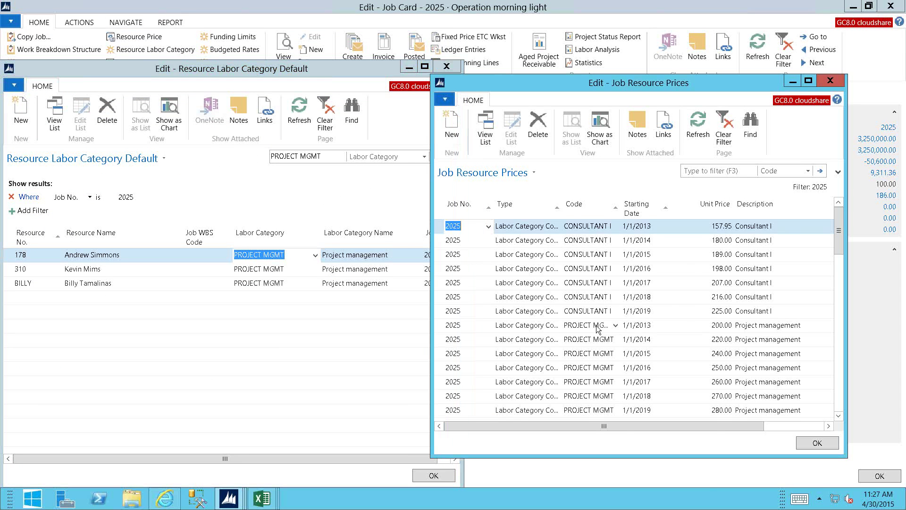
{"action": "right_click", "coordinate": [597, 328]}
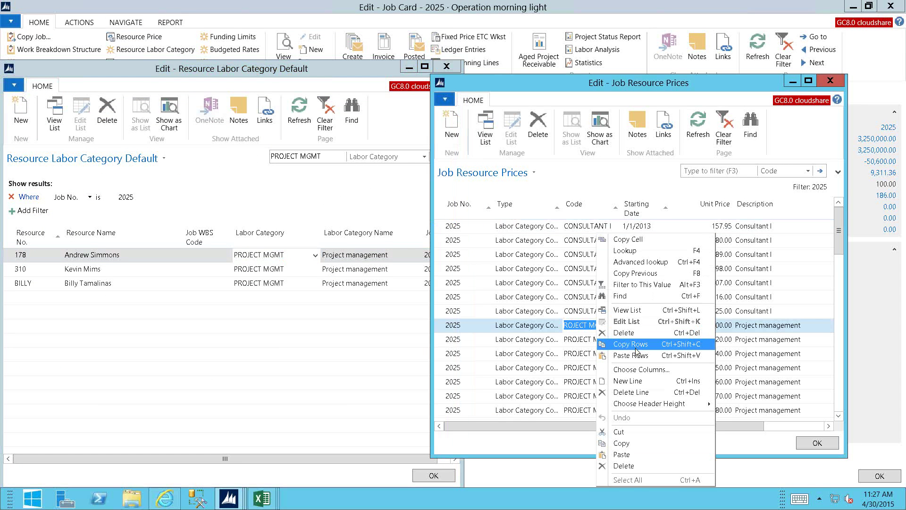
{"action": "left_click", "coordinate": [627, 284]}
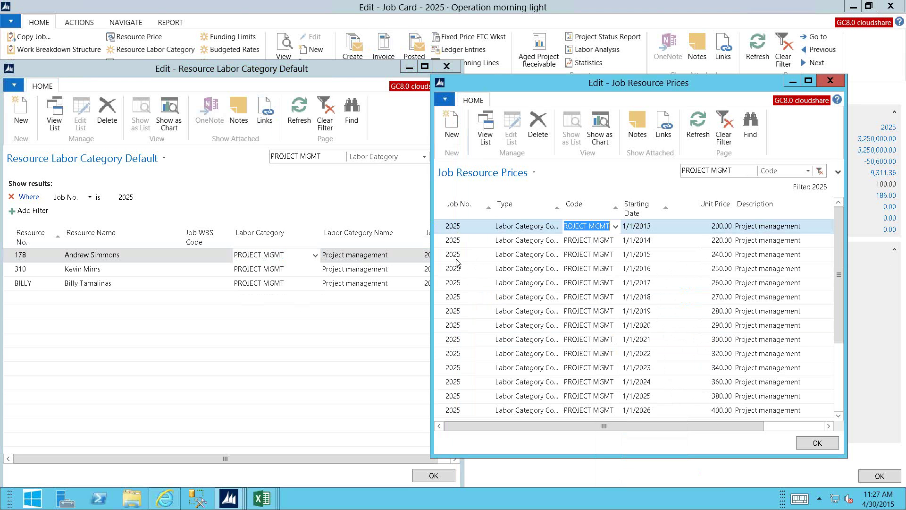
{"action": "left_click", "coordinate": [439, 257]}
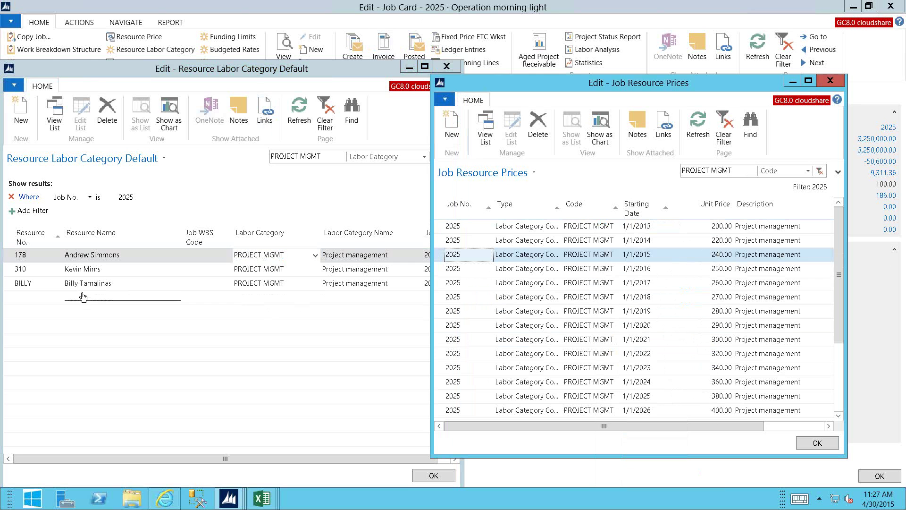
{"action": "left_click", "coordinate": [838, 416]}
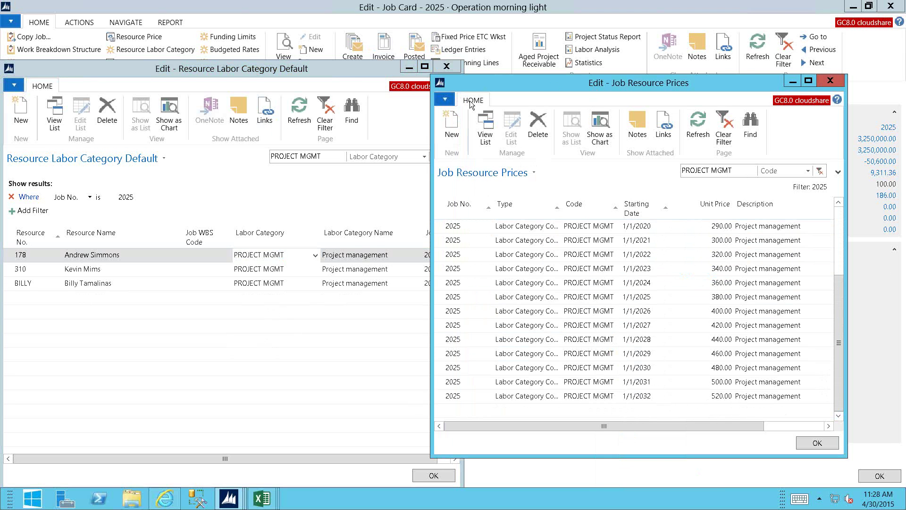
Step: Export the filtered job resource prices to Microsoft Excel, switch to the exported workbook, and enlarge its window
{"action": "left_click", "coordinate": [445, 100]}
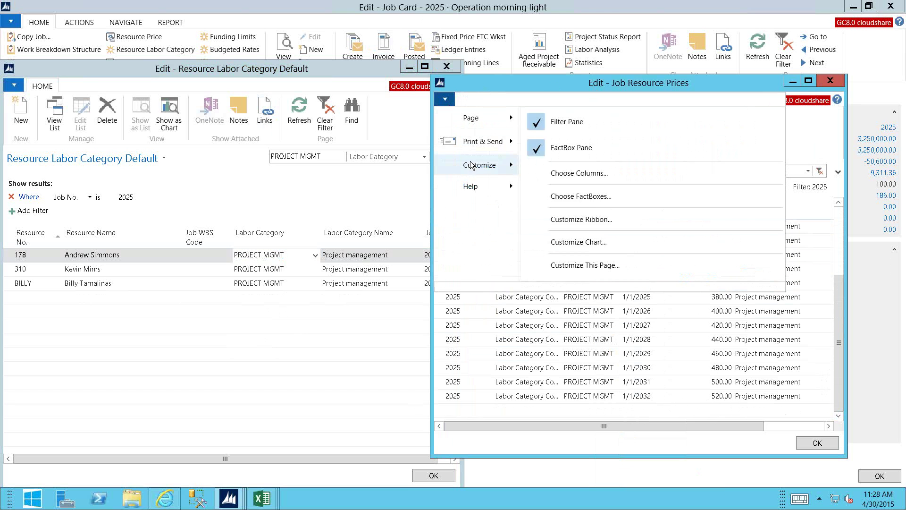
{"action": "mouse_move", "coordinate": [476, 144]}
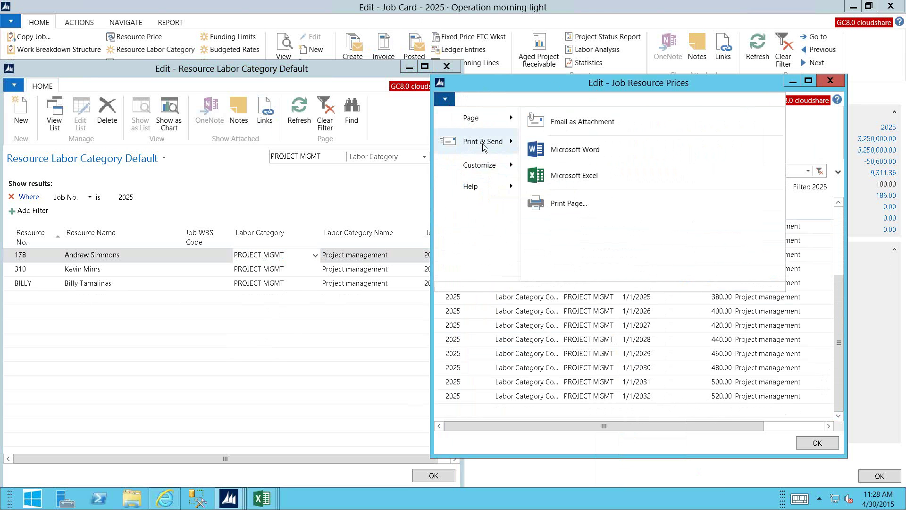
{"action": "left_click", "coordinate": [543, 176]}
{"action": "mouse_move", "coordinate": [259, 503]}
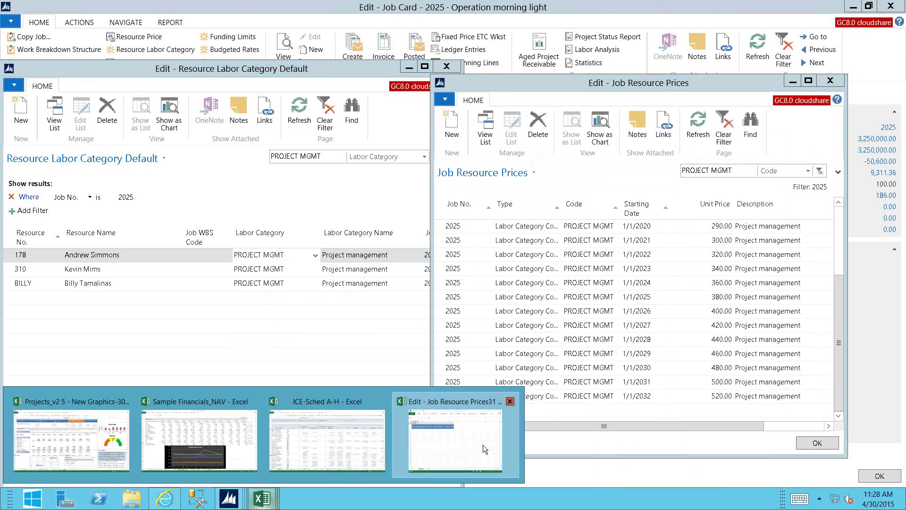
{"action": "left_click", "coordinate": [483, 445]}
{"action": "left_click", "coordinate": [549, 290]}
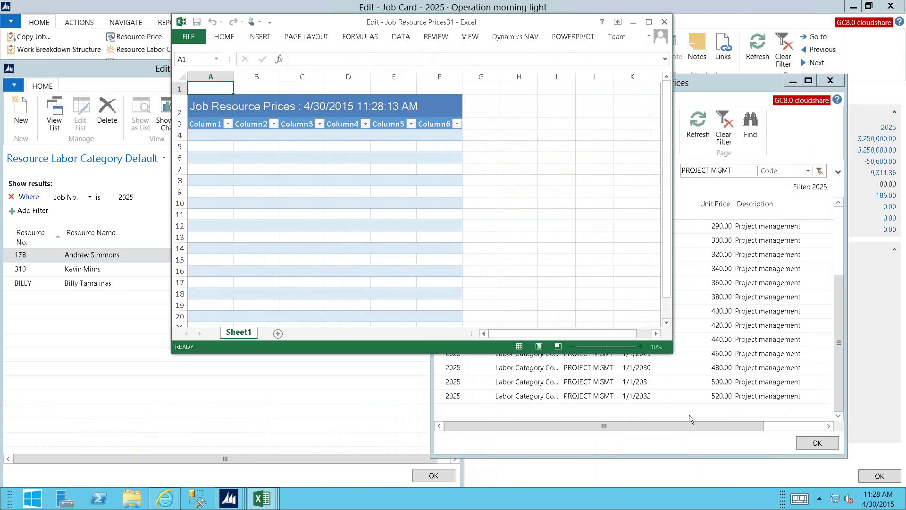
{"action": "left_click_drag", "start_coordinate": [671, 349], "coordinate": [786, 450]}
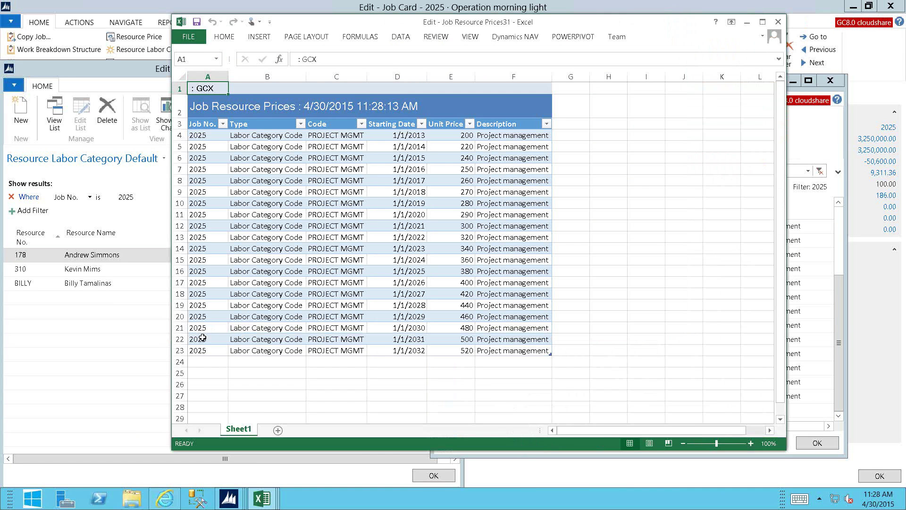
Step: Extend the price table's last two rows to add 1/1/2033 at 540 and 1/1/2034 at 560, and copy the new rows
{"action": "left_click_drag", "start_coordinate": [203, 339], "coordinate": [550, 380]}
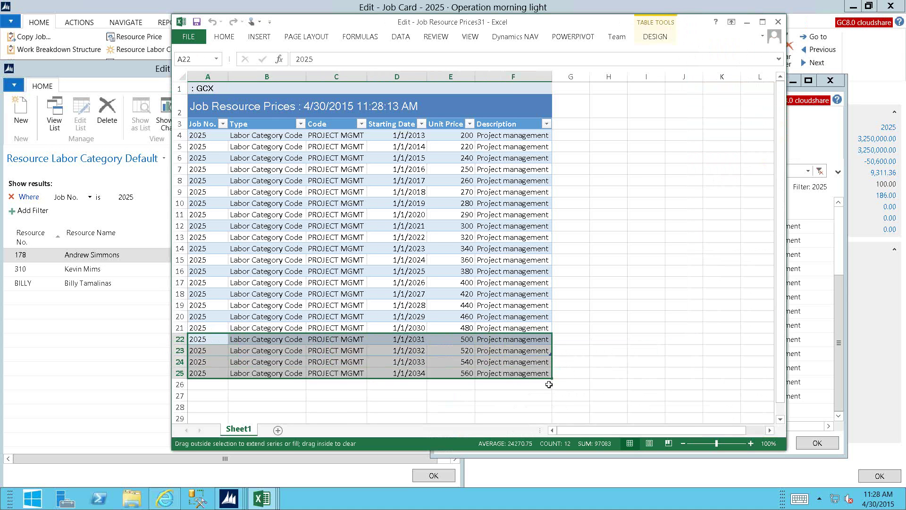
{"action": "left_click", "coordinate": [204, 362]}
{"action": "key", "text": "shift+Down"}
{"action": "key", "text": "shift+Right"}
{"action": "key", "text": "shift+Right"}
{"action": "key", "text": "shift+Right"}
{"action": "key", "text": "shift+Right"}
{"action": "key", "text": "shift+Right"}
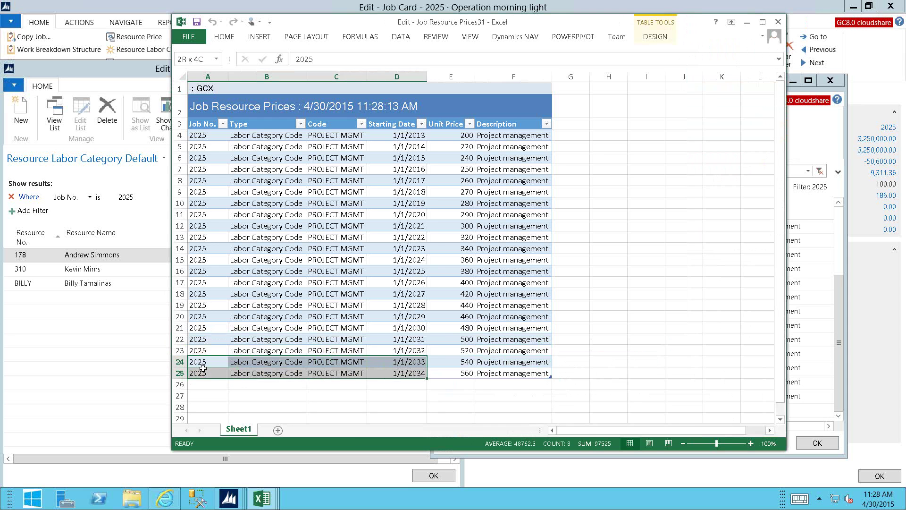
{"action": "key", "text": "ctrl+c"}
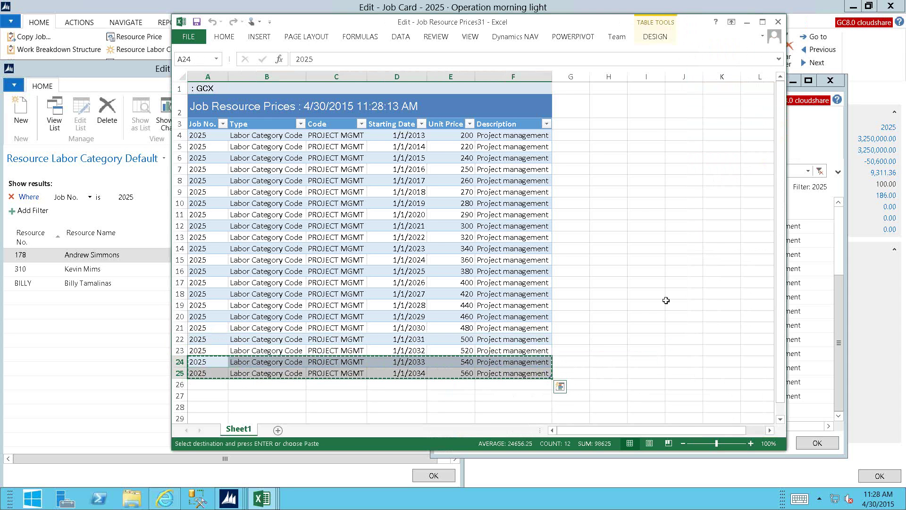
Step: Switch back to Job Resource Prices in Dynamics NAV and paste the copied 2033 and 2034 rows at the end of the list
{"action": "left_click", "coordinate": [839, 305]}
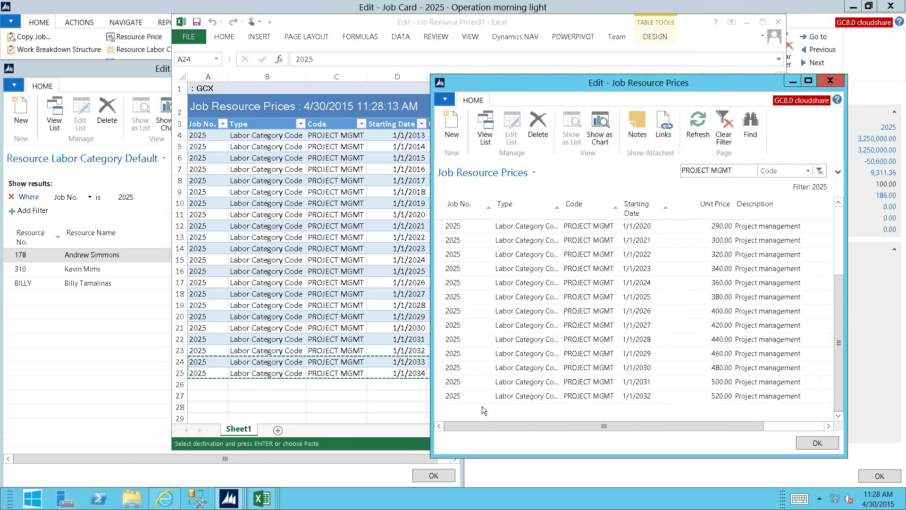
{"action": "left_click", "coordinate": [439, 412]}
{"action": "right_click", "coordinate": [439, 412]}
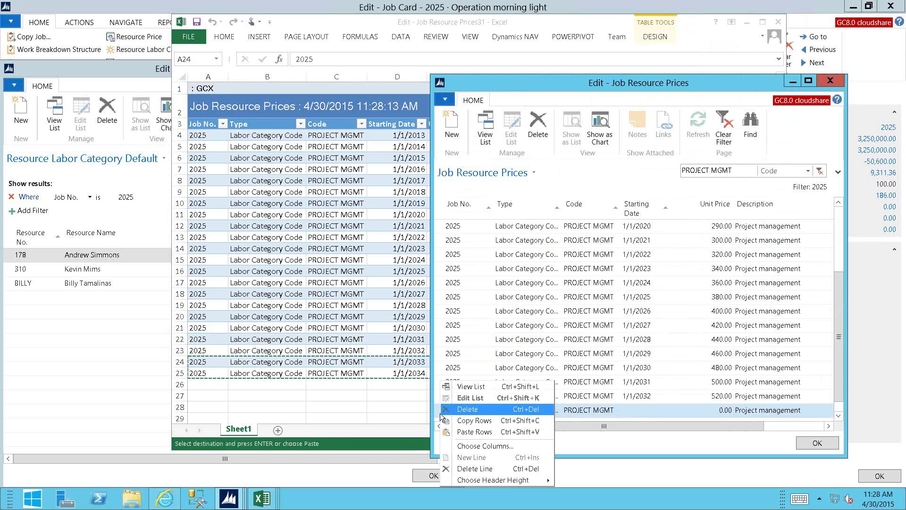
{"action": "left_click", "coordinate": [457, 434]}
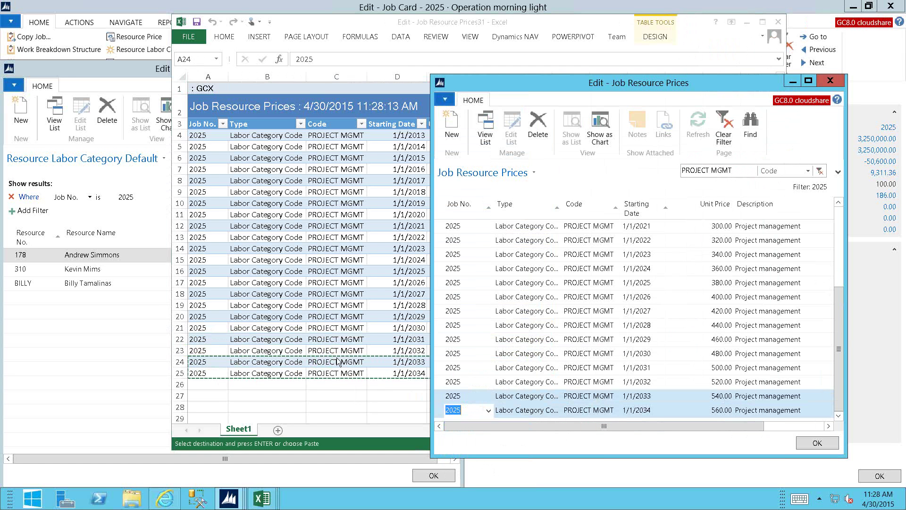
{"action": "key", "text": "Escape"}
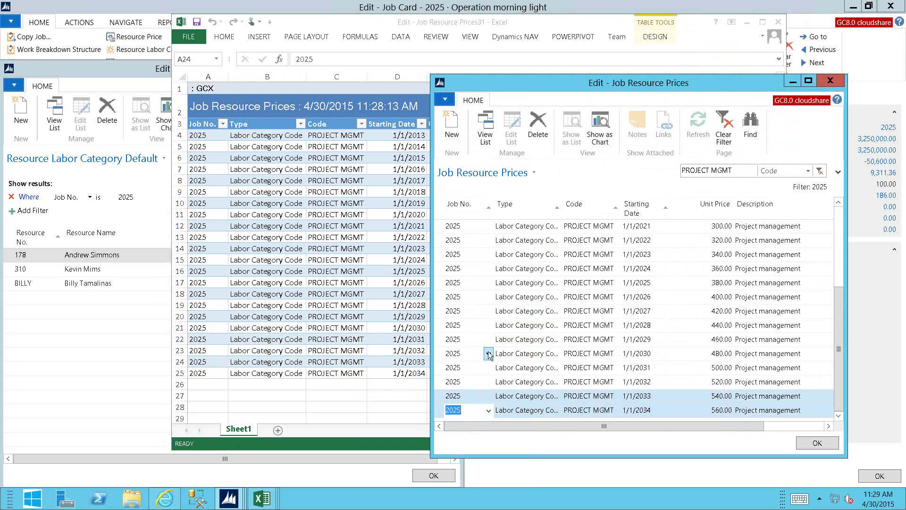
Step: Close the job resource prices, the exported Excel workbook, and the resource labor category defaults
{"action": "left_click", "coordinate": [837, 80]}
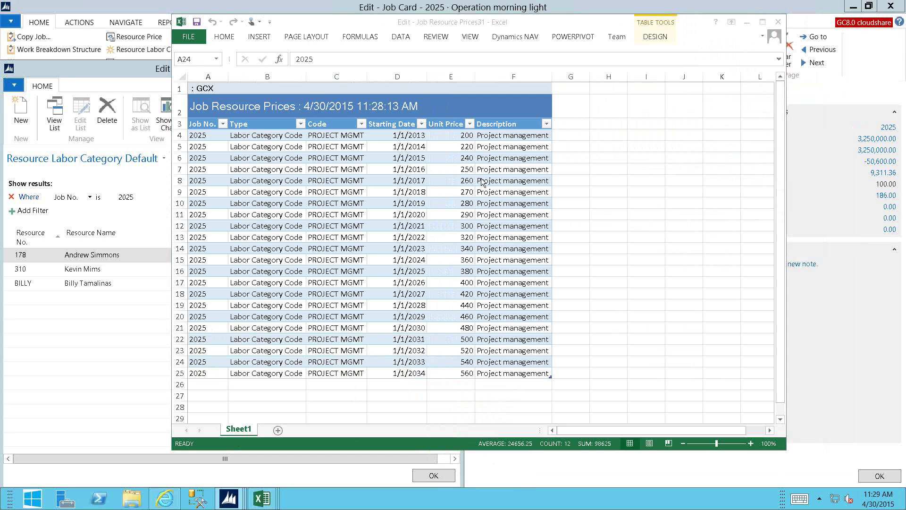
{"action": "left_click", "coordinate": [777, 21]}
{"action": "left_click", "coordinate": [454, 266]}
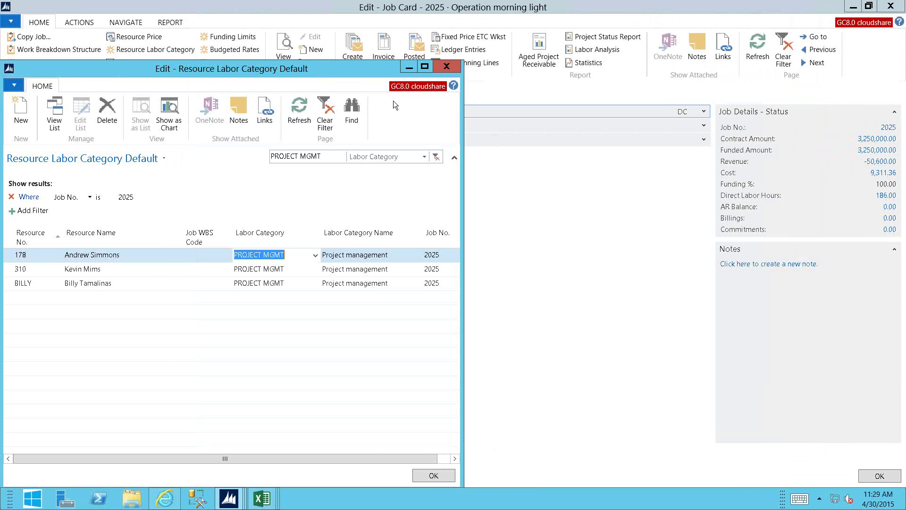
{"action": "left_click", "coordinate": [447, 66]}
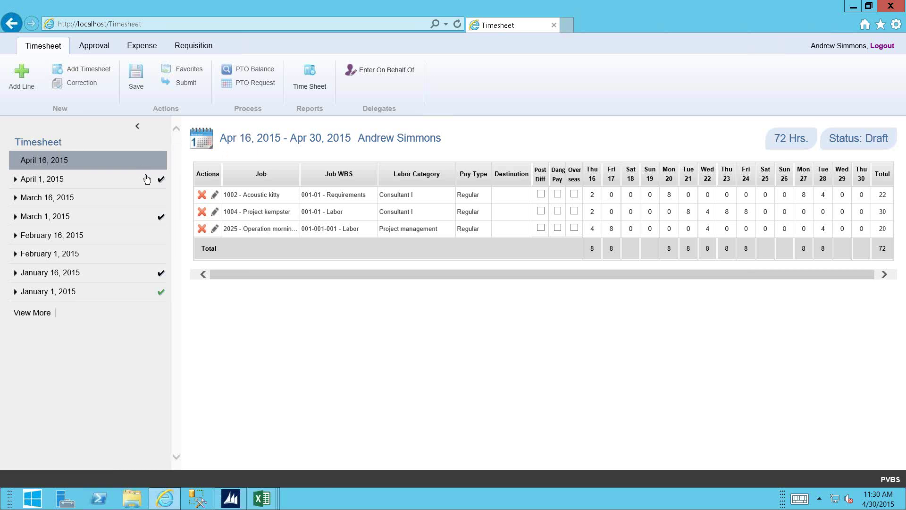
Step: Switch to the Dynamics NAV Role Center, open job 1002, Acoustic kitty, and view its General details and work breakdown structure
{"action": "left_click", "coordinate": [231, 504]}
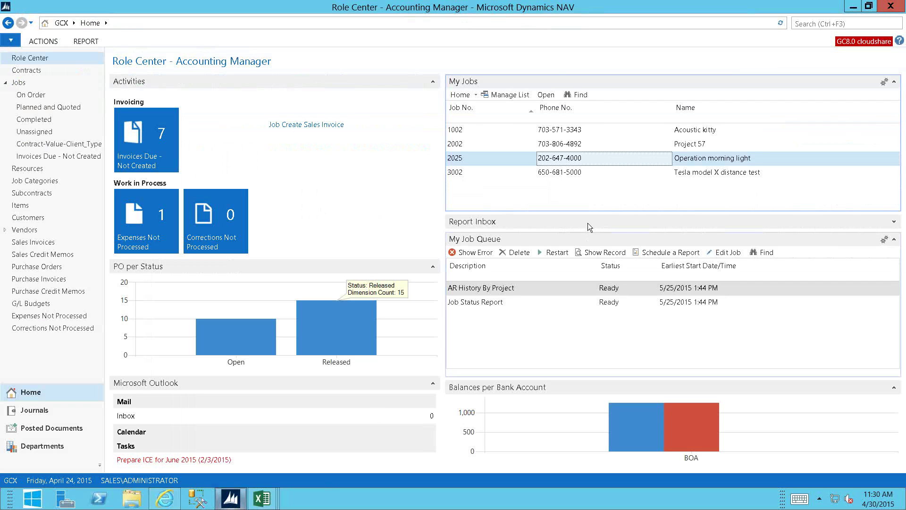
{"action": "left_click", "coordinate": [545, 134]}
{"action": "double_click", "coordinate": [545, 134]}
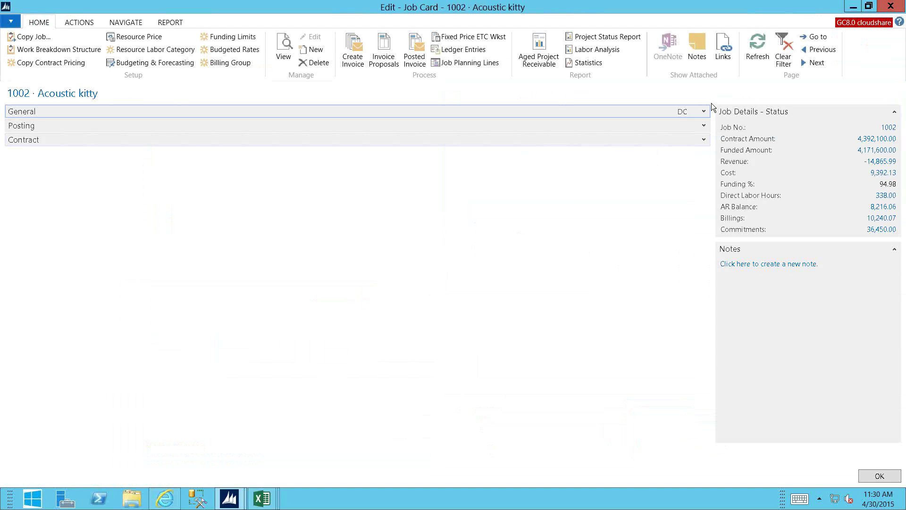
{"action": "left_click", "coordinate": [705, 111]}
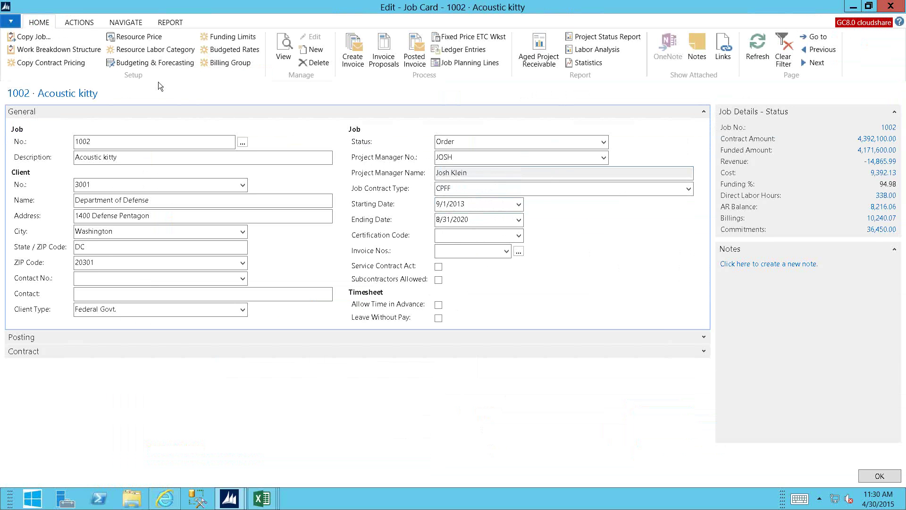
{"action": "left_click", "coordinate": [68, 51]}
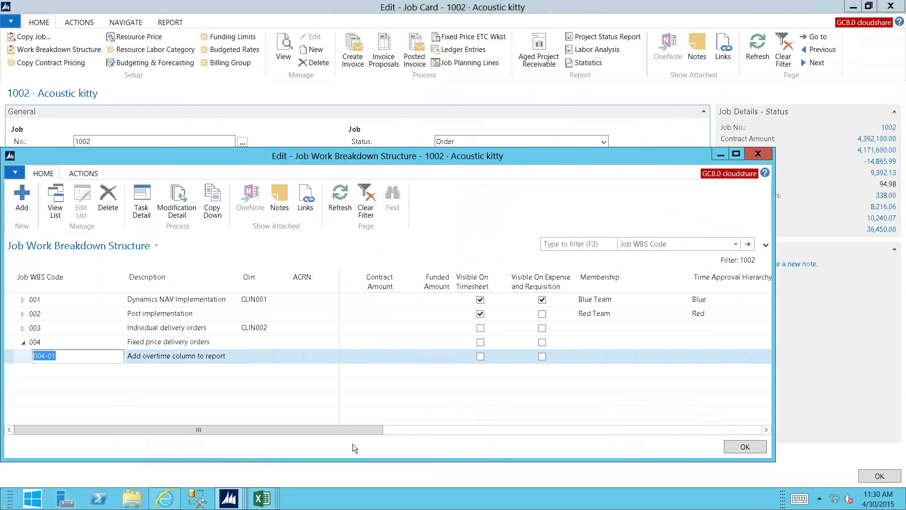
Step: Switch to the Timesheet web page in Internet Explorer, check the employee's PTO balance, and close the balance window
{"action": "left_click", "coordinate": [162, 500]}
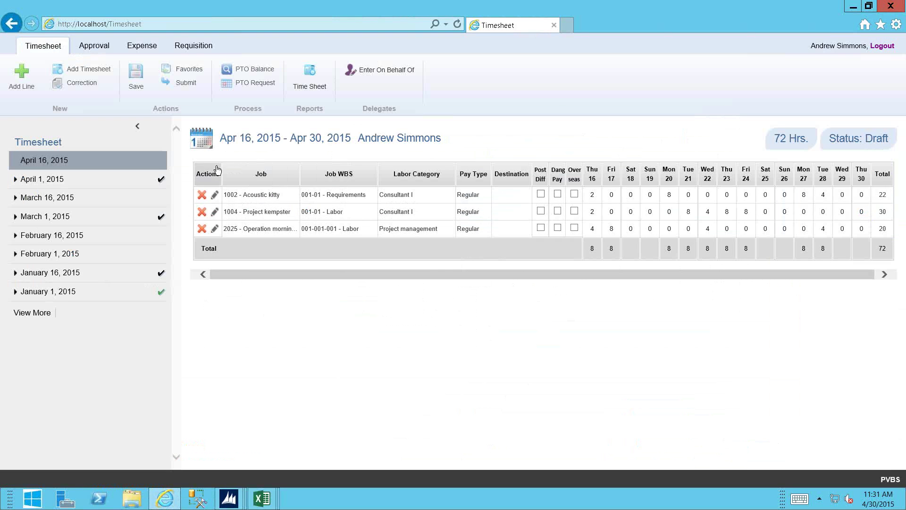
{"action": "left_click", "coordinate": [248, 75]}
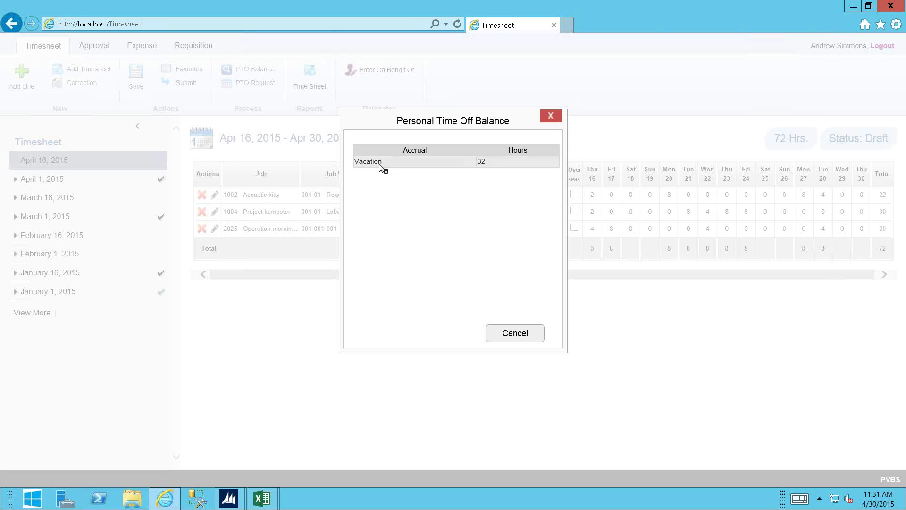
{"action": "left_click", "coordinate": [509, 334]}
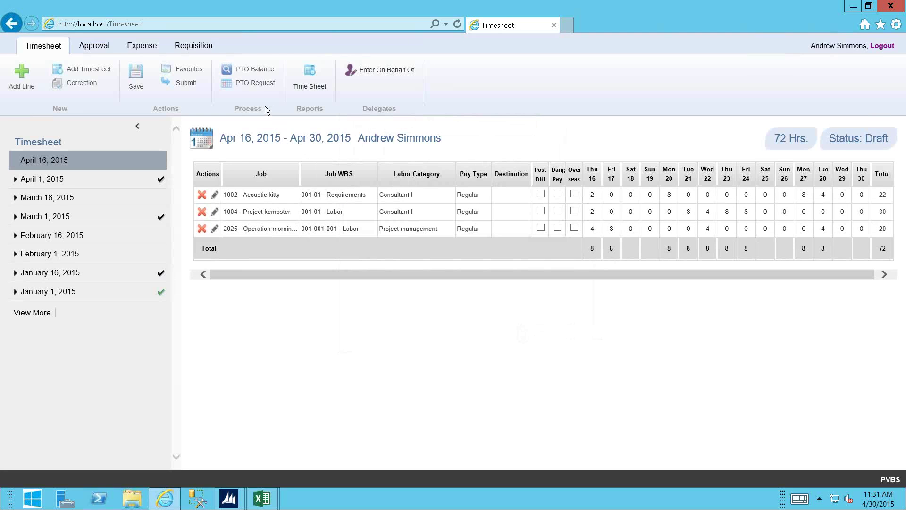
Step: Look over the personal time off request form and the favorite timesheet lines, closing each without changes
{"action": "left_click", "coordinate": [245, 84]}
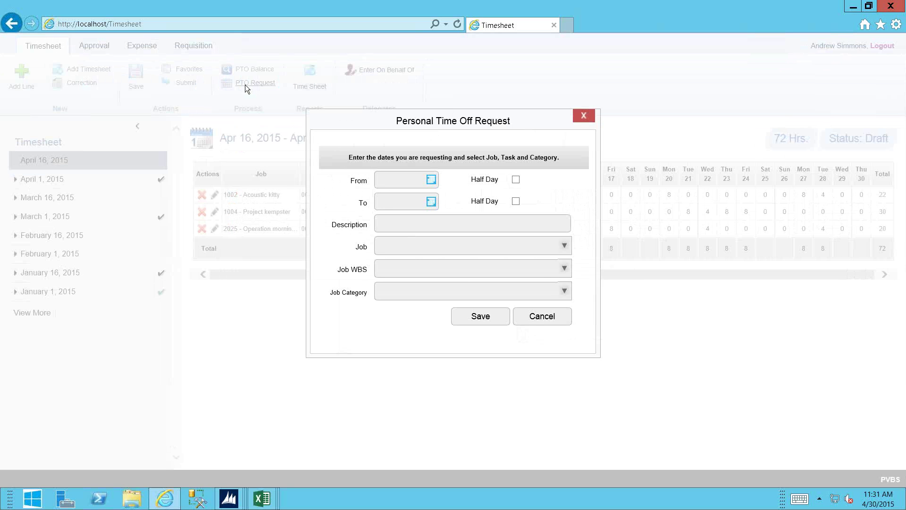
{"action": "left_click", "coordinate": [542, 317]}
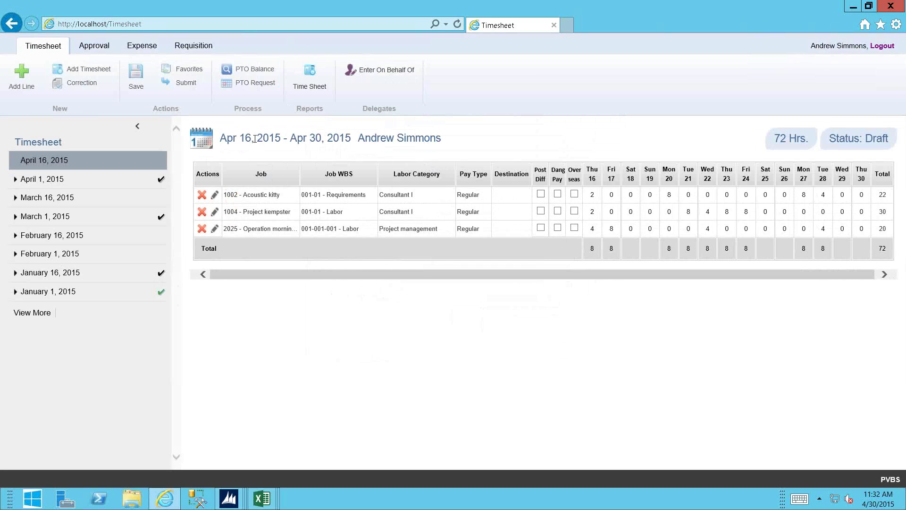
{"action": "left_click", "coordinate": [251, 83]}
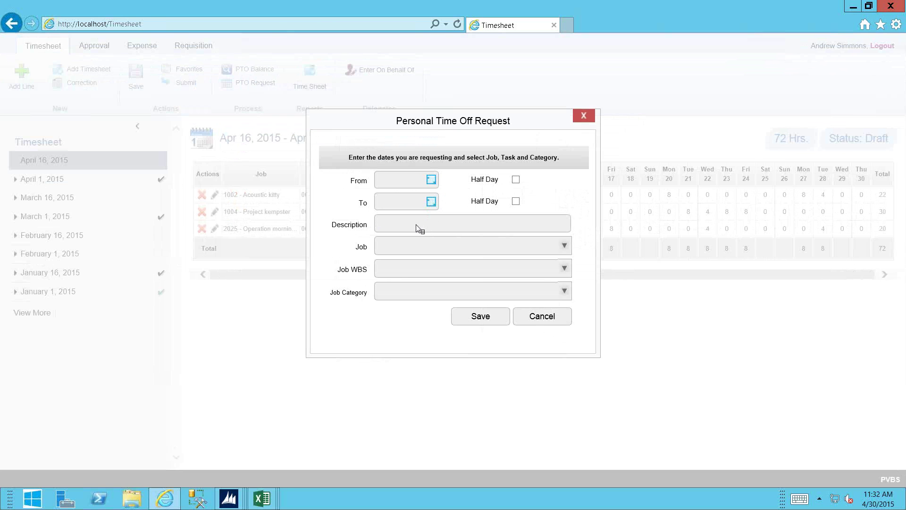
{"action": "left_click", "coordinate": [541, 325]}
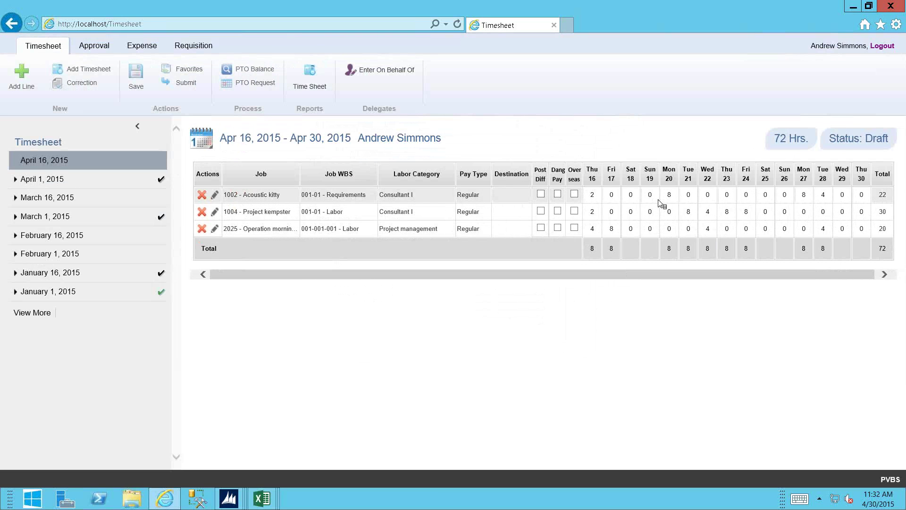
{"action": "left_click", "coordinate": [186, 70]}
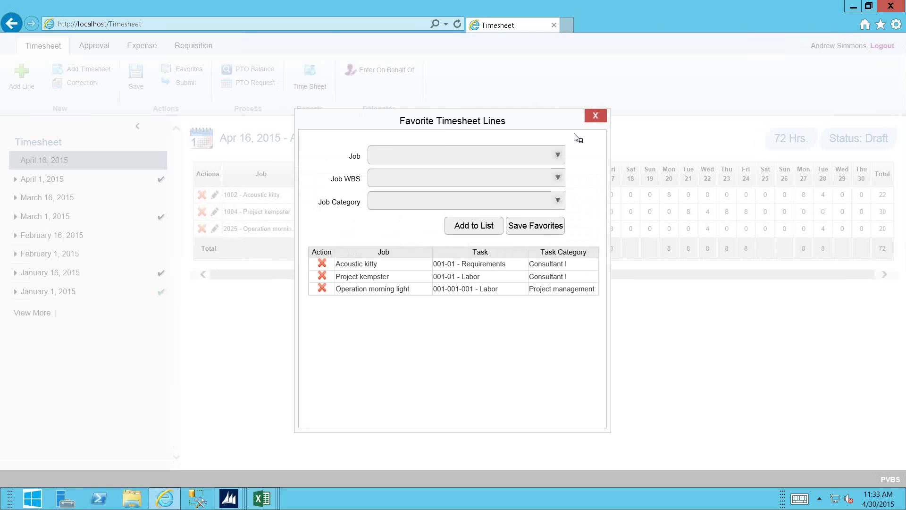
{"action": "left_click", "coordinate": [600, 118]}
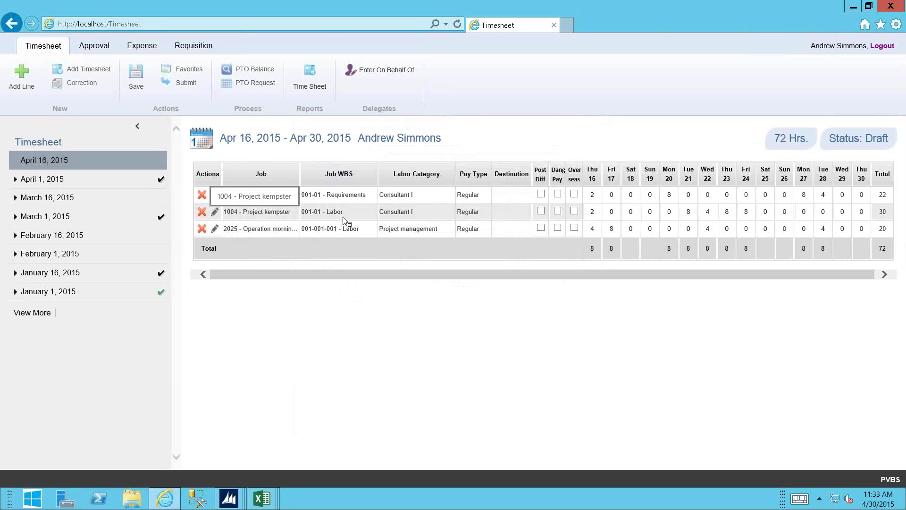
Step: Enter 8 hours for Wednesday 29 on the 1004 - Project kempster line and attach the comment "sample" to that entry
{"action": "right_click", "coordinate": [842, 214]}
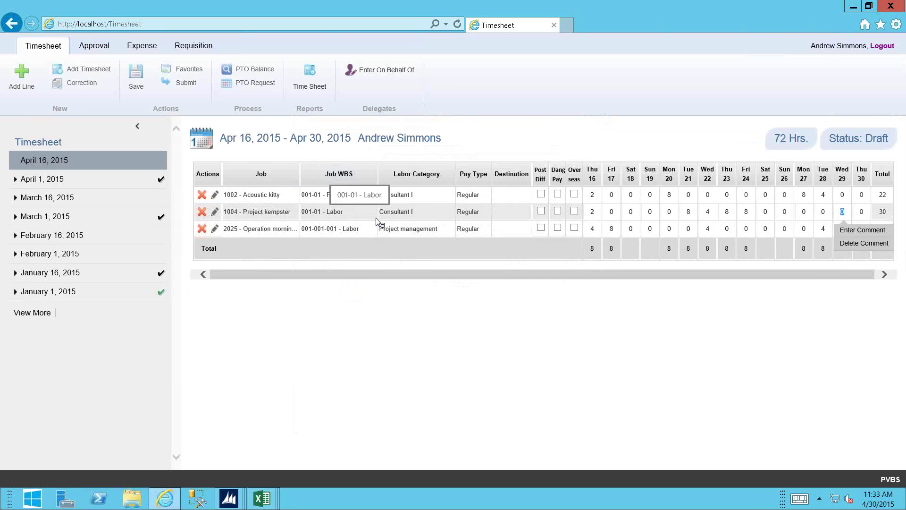
{"action": "type", "text": "8"}
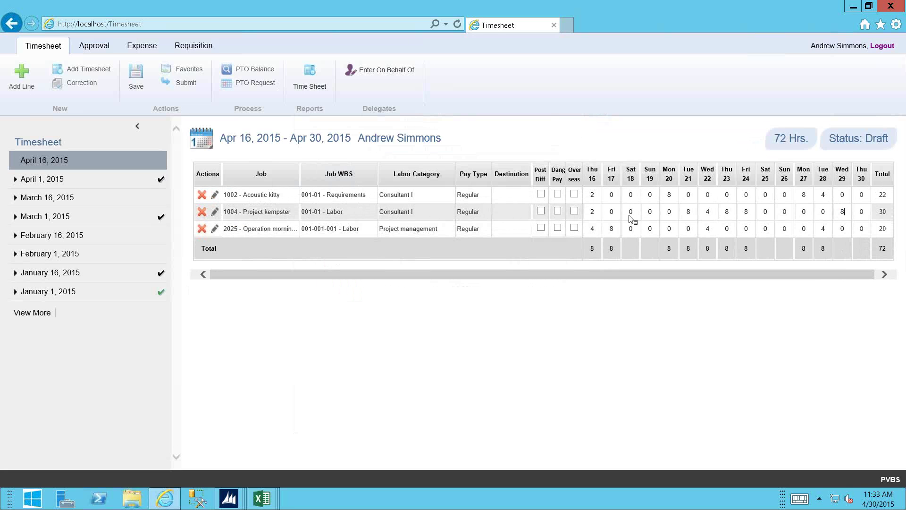
{"action": "right_click", "coordinate": [845, 214]}
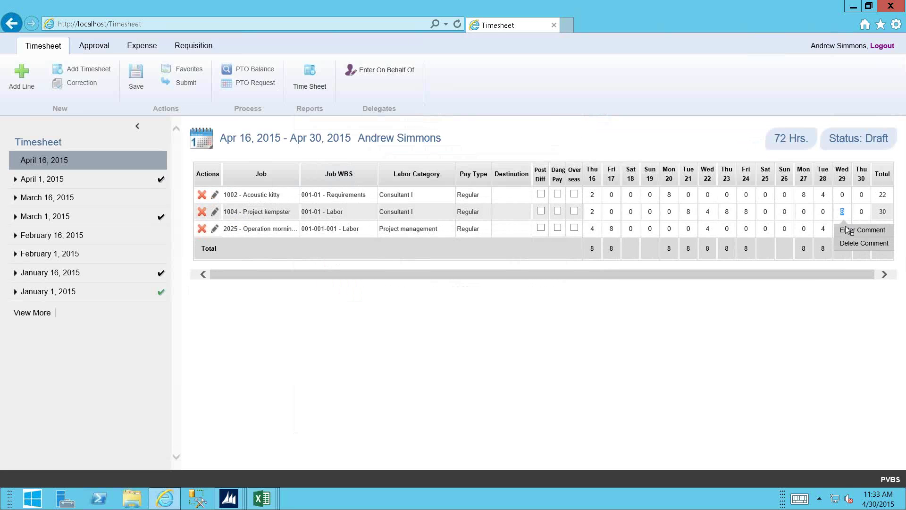
{"action": "left_click", "coordinate": [848, 230]}
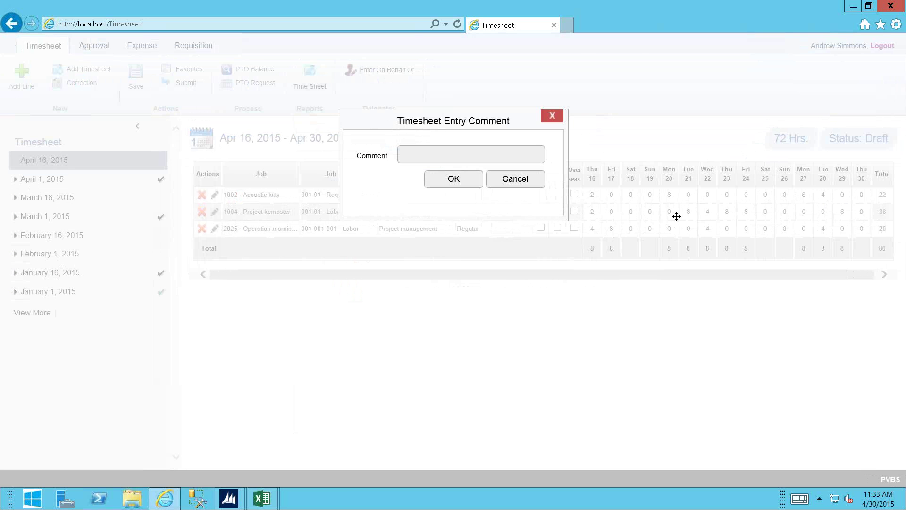
{"action": "left_click", "coordinate": [412, 162]}
{"action": "type", "text": "sample"}
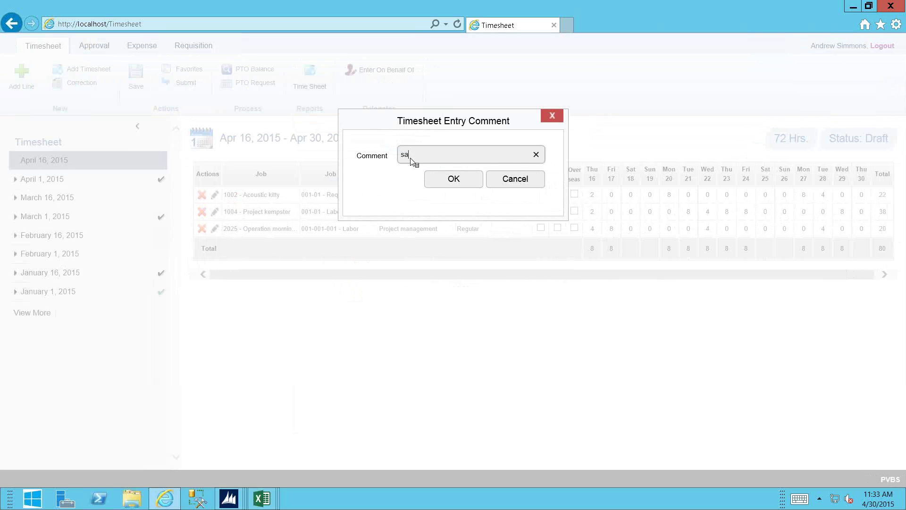
{"action": "left_click", "coordinate": [443, 181]}
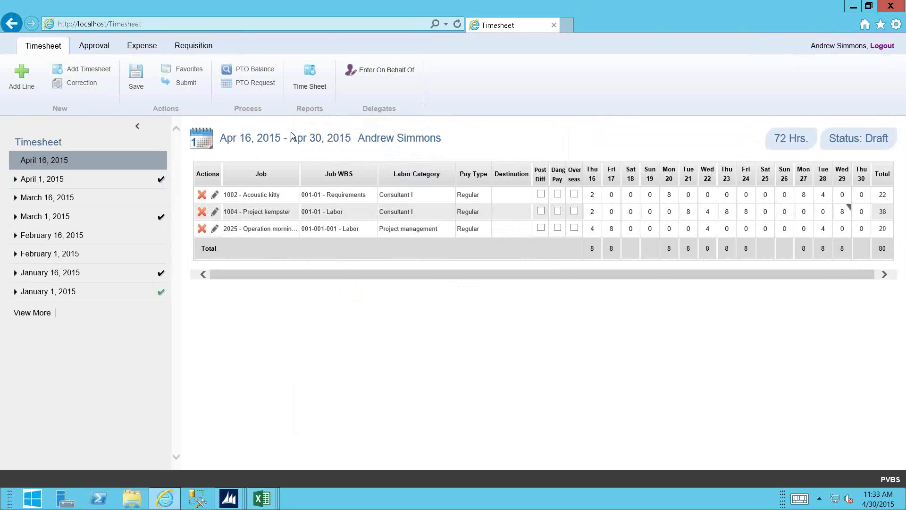
Step: Save the timesheet changes, and bring up the submission certification and cancel it without submitting
{"action": "left_click", "coordinate": [185, 87]}
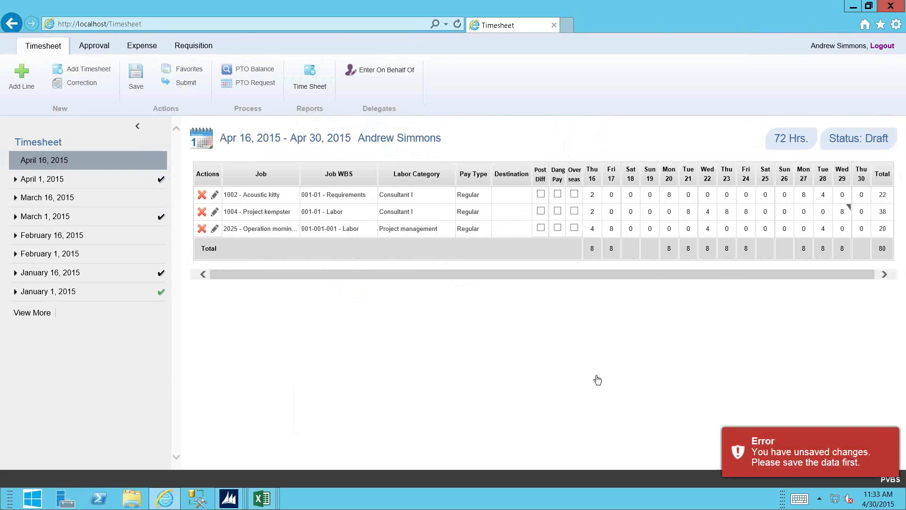
{"action": "left_click", "coordinate": [137, 81]}
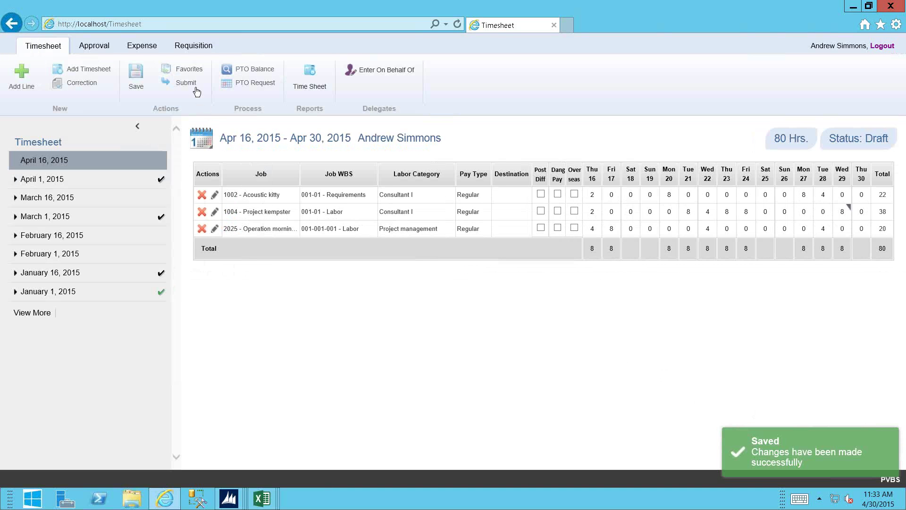
{"action": "left_click", "coordinate": [186, 83]}
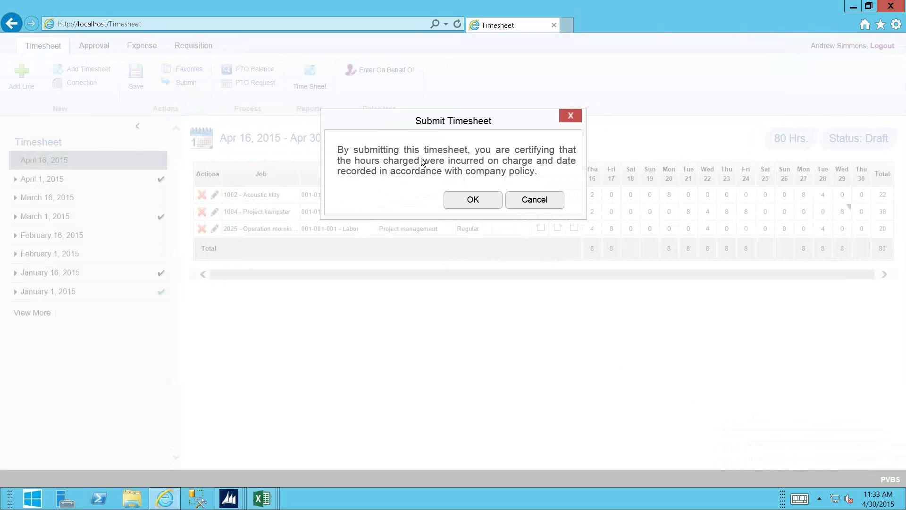
{"action": "left_click", "coordinate": [532, 196]}
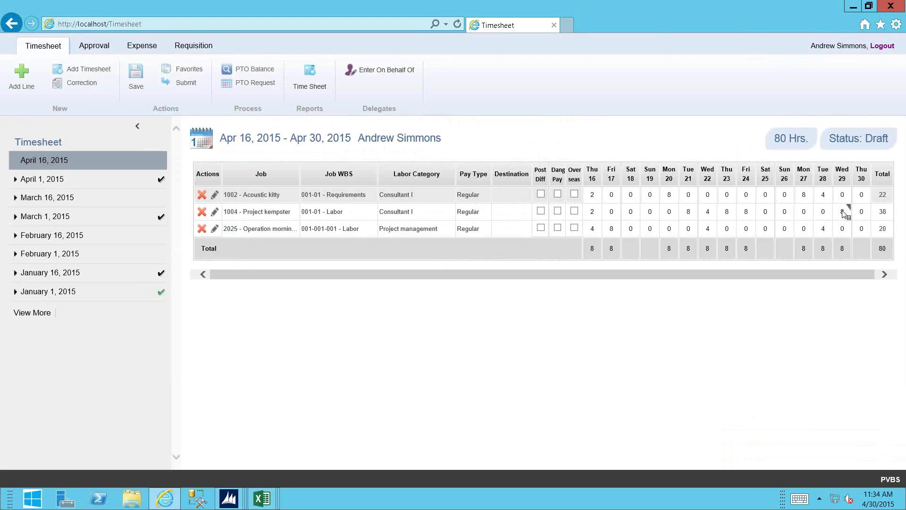
Step: Examine the comment marker on the Wednesday 29 entry and the status marks on the January 2015 timesheets
{"action": "mouse_move", "coordinate": [848, 209]}
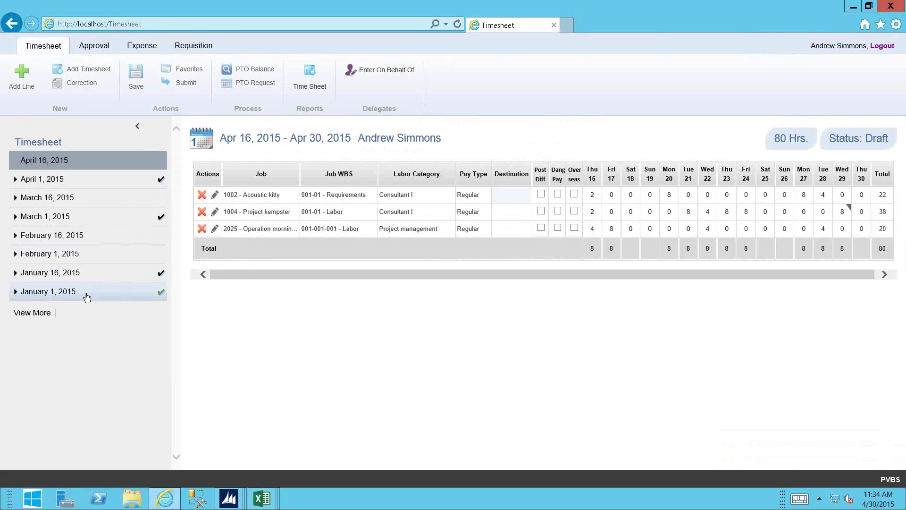
{"action": "mouse_move", "coordinate": [162, 298]}
{"action": "mouse_move", "coordinate": [162, 281]}
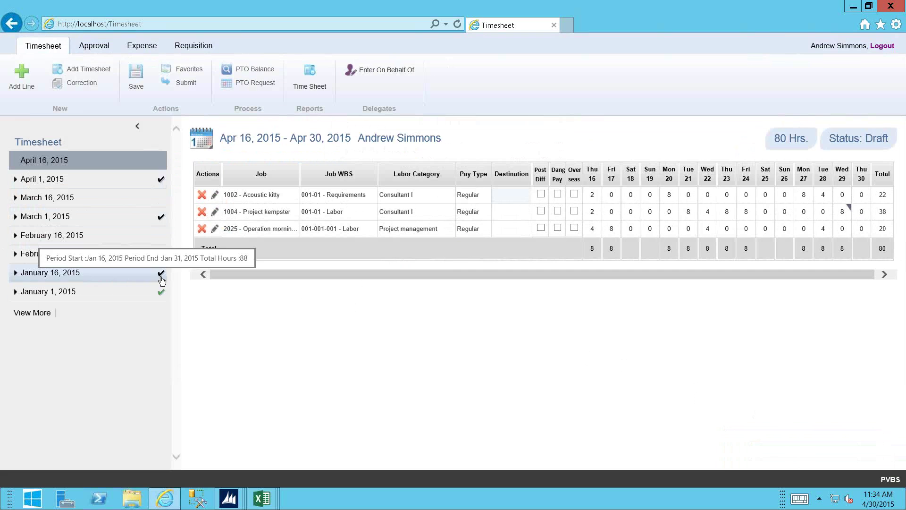
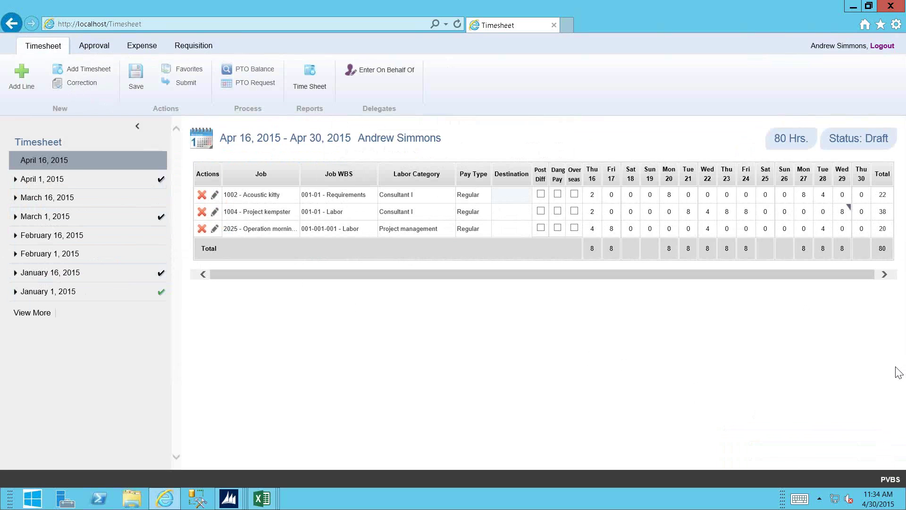
Step: Go to the expense reports and start a new expense header with dates from 4-22-2015 to 4-24-2015
{"action": "left_click", "coordinate": [142, 45]}
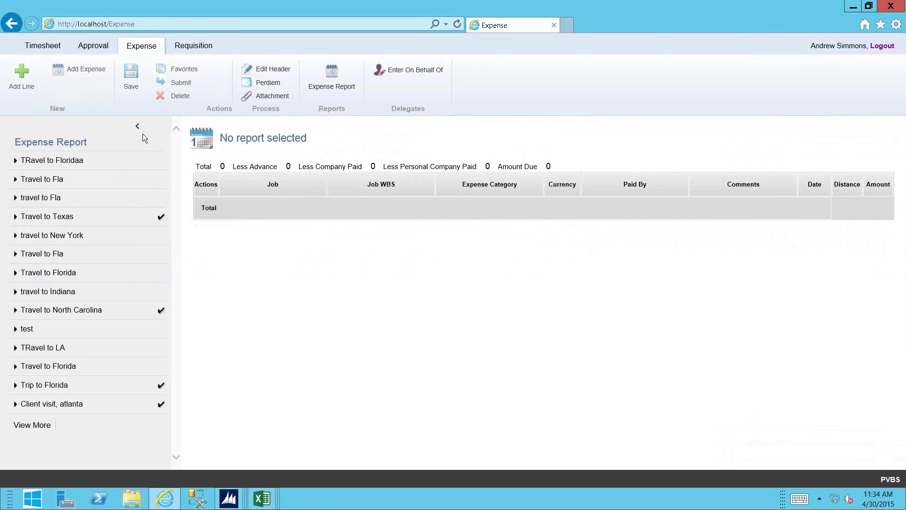
{"action": "left_click", "coordinate": [78, 69]}
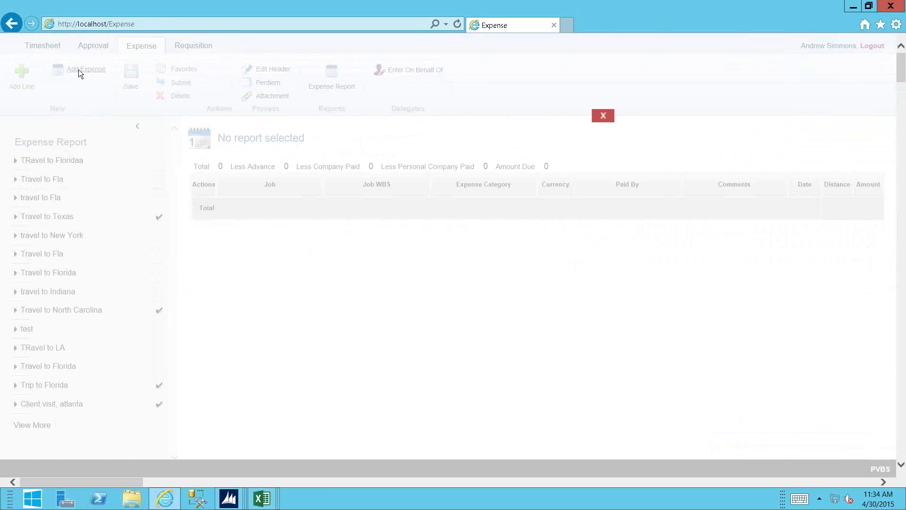
{"action": "left_click", "coordinate": [457, 156]}
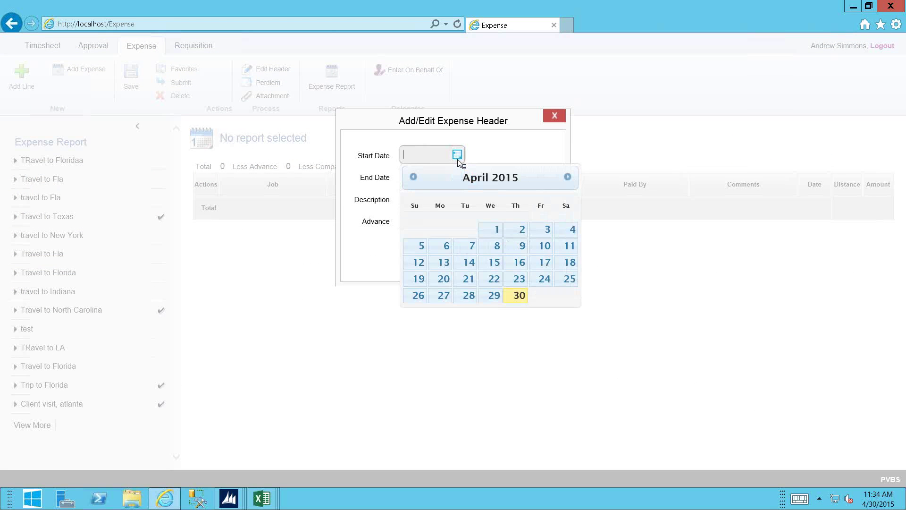
{"action": "left_click", "coordinate": [499, 282]}
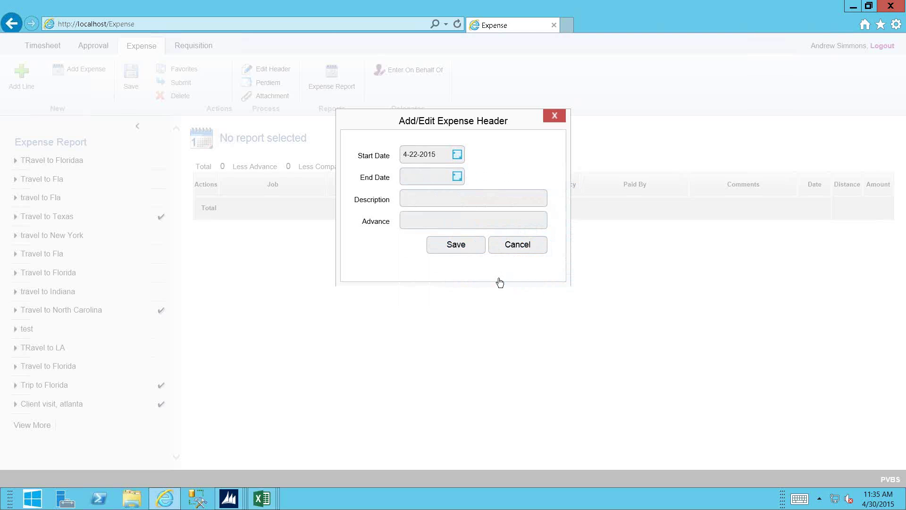
{"action": "left_click", "coordinate": [459, 176]}
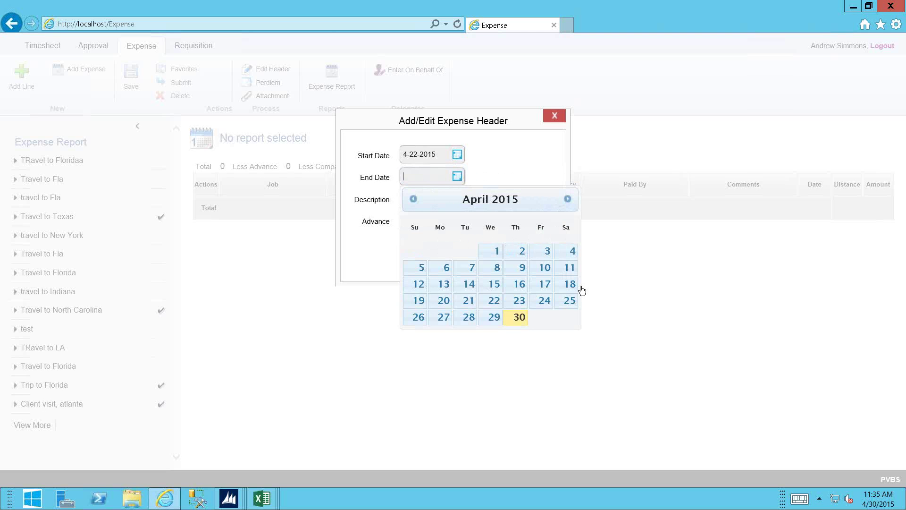
{"action": "left_click", "coordinate": [548, 301]}
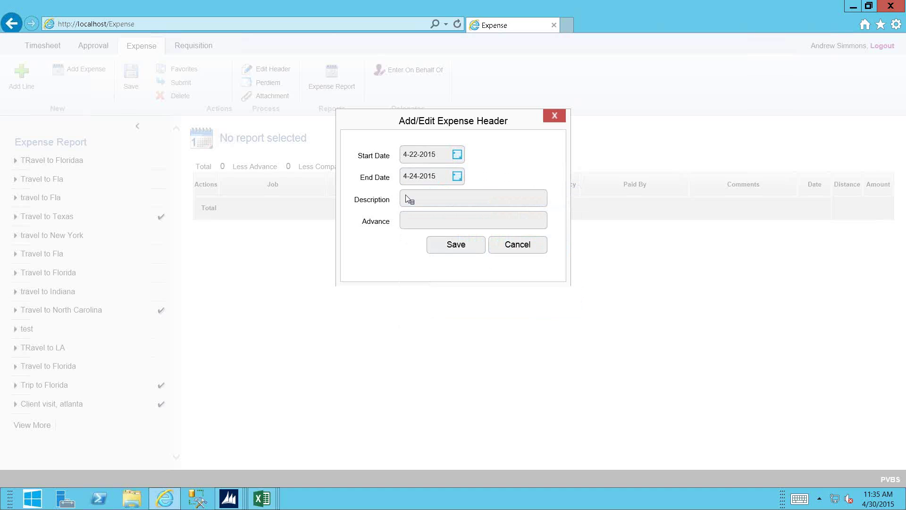
Step: Describe the new expense report as "Trip to Orlando" and save its header
{"action": "left_click", "coordinate": [408, 202]}
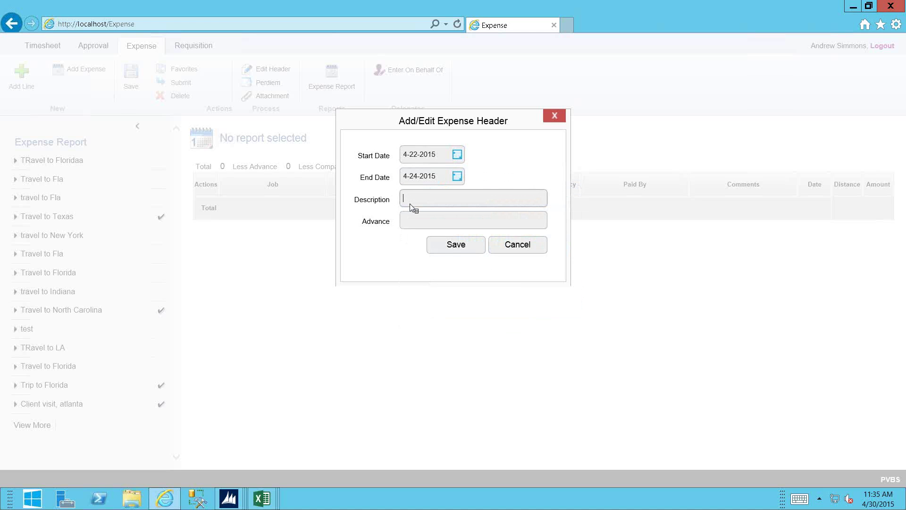
{"action": "type", "text": "Travel"}
{"action": "key", "text": "BackSpace"}
{"action": "key", "text": "BackSpace"}
{"action": "key", "text": "BackSpace"}
{"action": "key", "text": "BackSpace"}
{"action": "type", "text": "ip to Orlando"}
{"action": "left_click", "coordinate": [449, 243]}
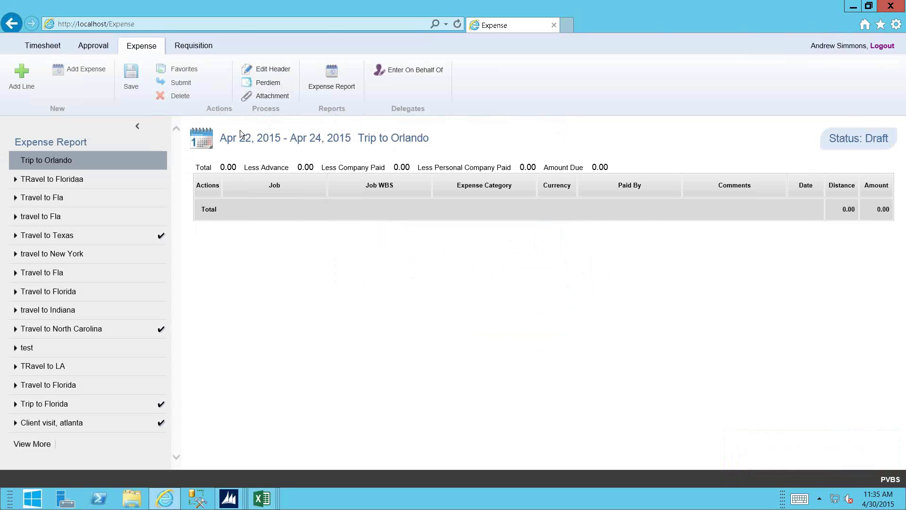
Step: Start the Perdiem Wizard for the Orlando trip, set the location to FL, ORLANDO, ORANGE COUNTY, and continue to the date and job details
{"action": "left_click", "coordinate": [262, 84]}
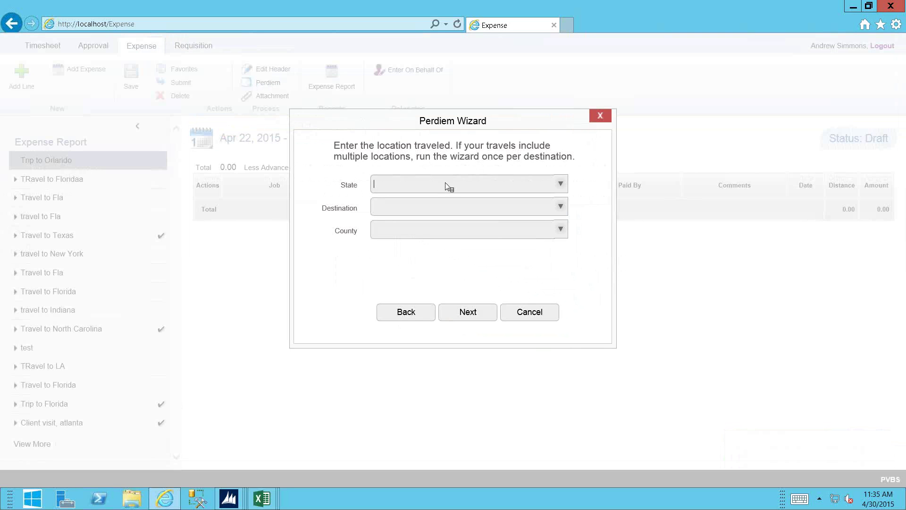
{"action": "type", "text": "fl"}
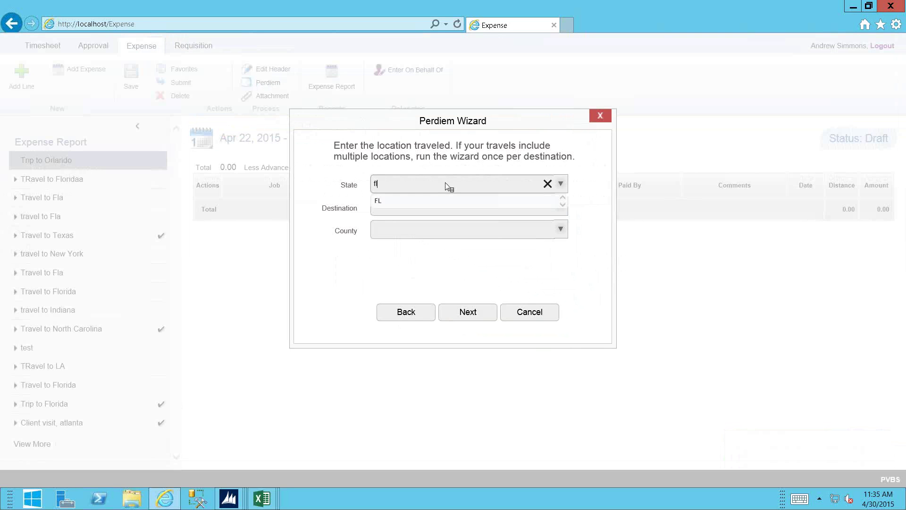
{"action": "left_click", "coordinate": [391, 202]}
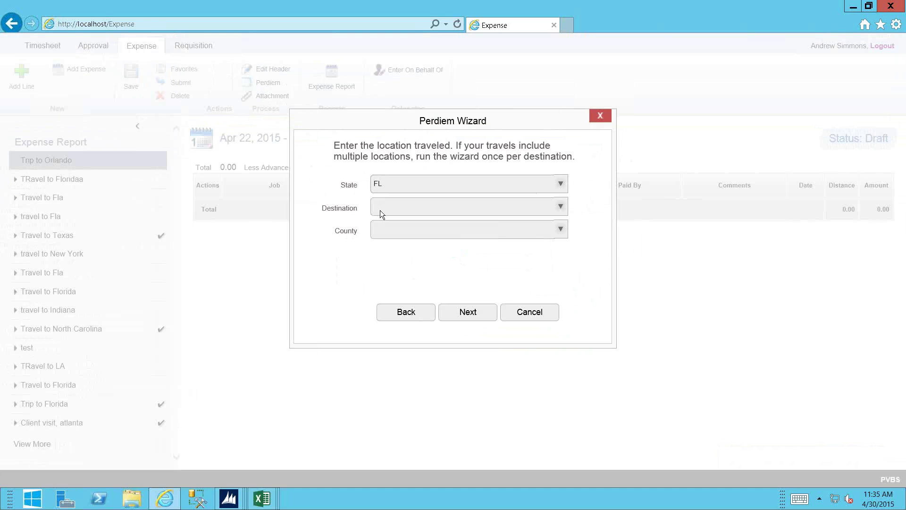
{"action": "type", "text": "orlan"}
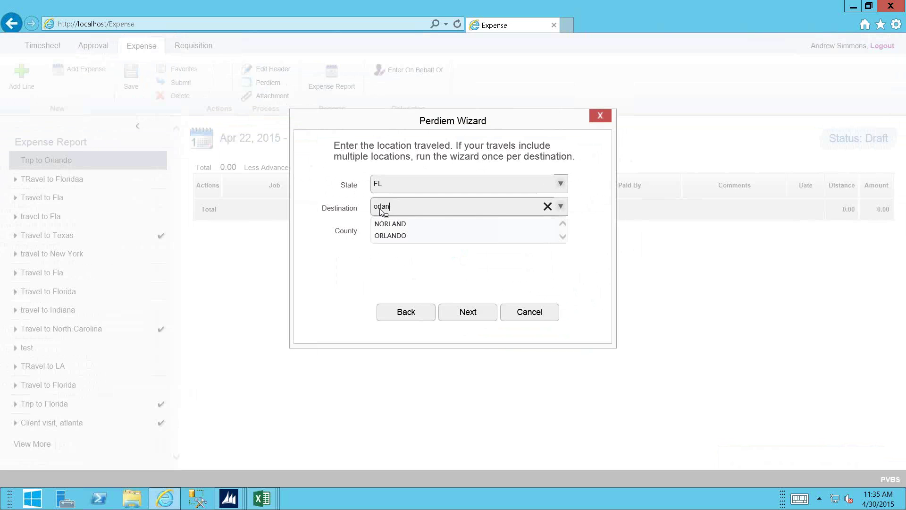
{"action": "left_click", "coordinate": [386, 236]}
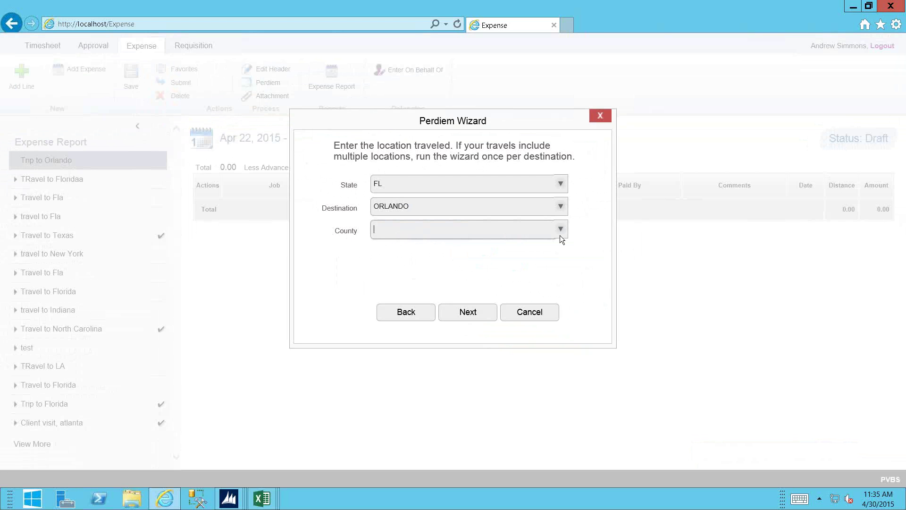
{"action": "left_click", "coordinate": [561, 231]}
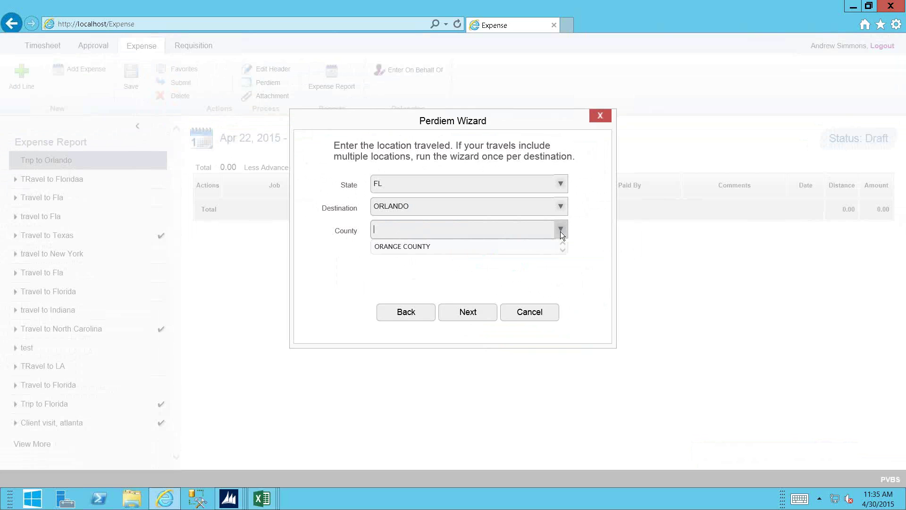
{"action": "left_click", "coordinate": [418, 247]}
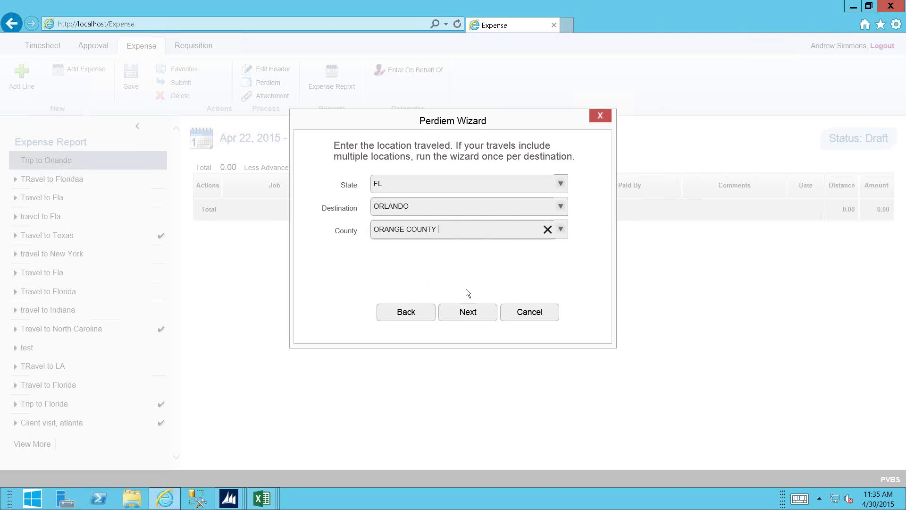
{"action": "left_click", "coordinate": [463, 313]}
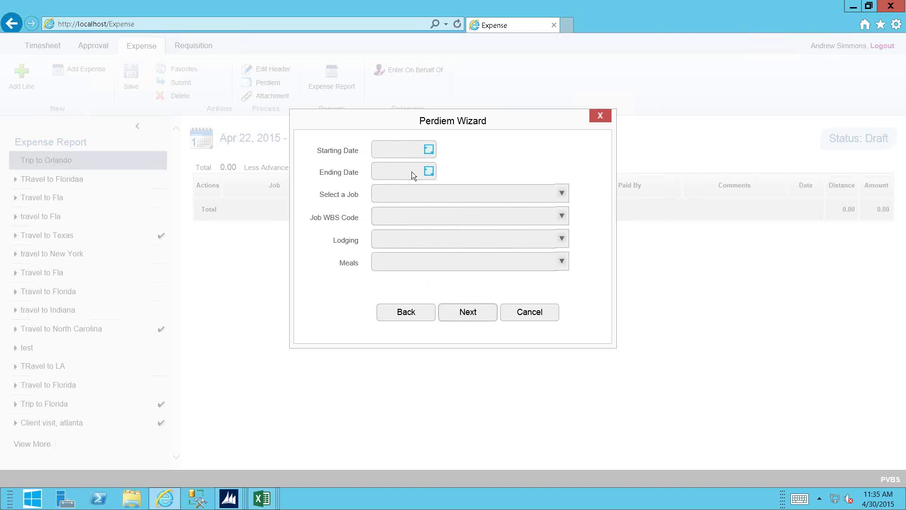
Step: Set the per diem starting date to 4-22-2015 and the ending date to 4-24-2015
{"action": "left_click", "coordinate": [429, 149]}
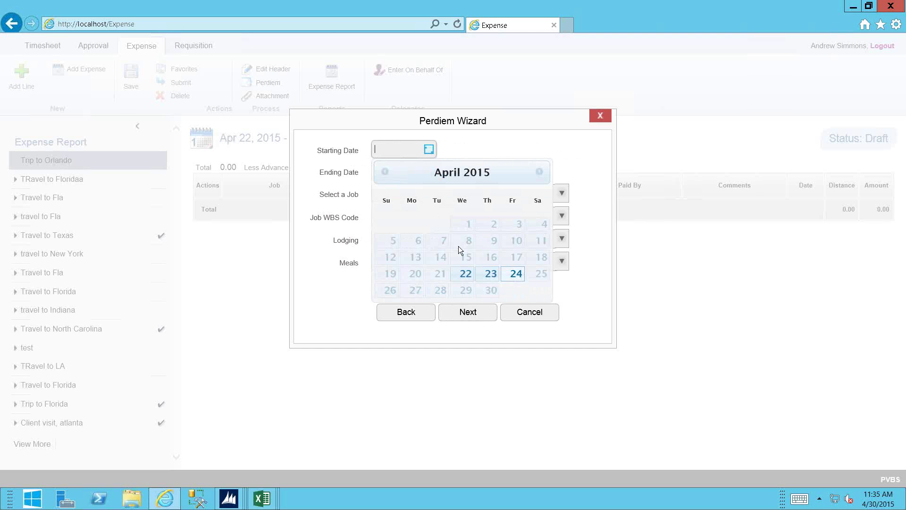
{"action": "left_click", "coordinate": [464, 275]}
{"action": "left_click", "coordinate": [428, 170]}
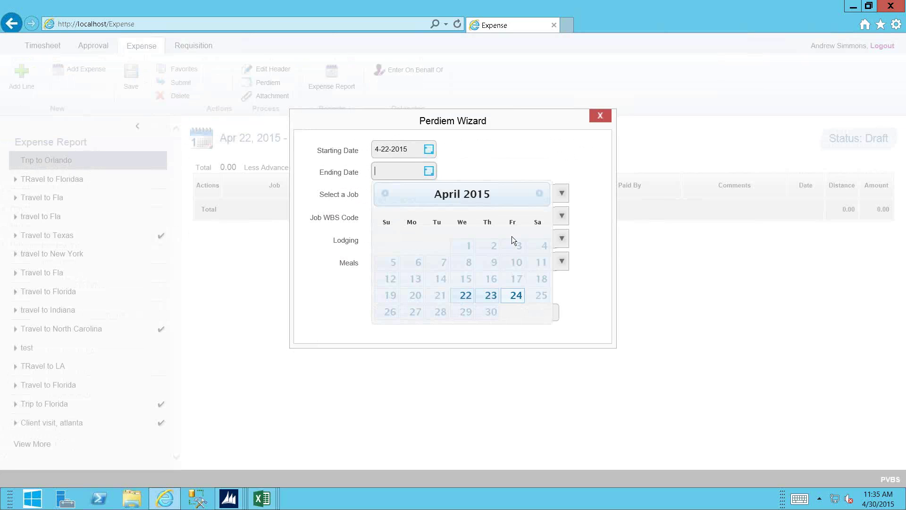
{"action": "left_click", "coordinate": [517, 296]}
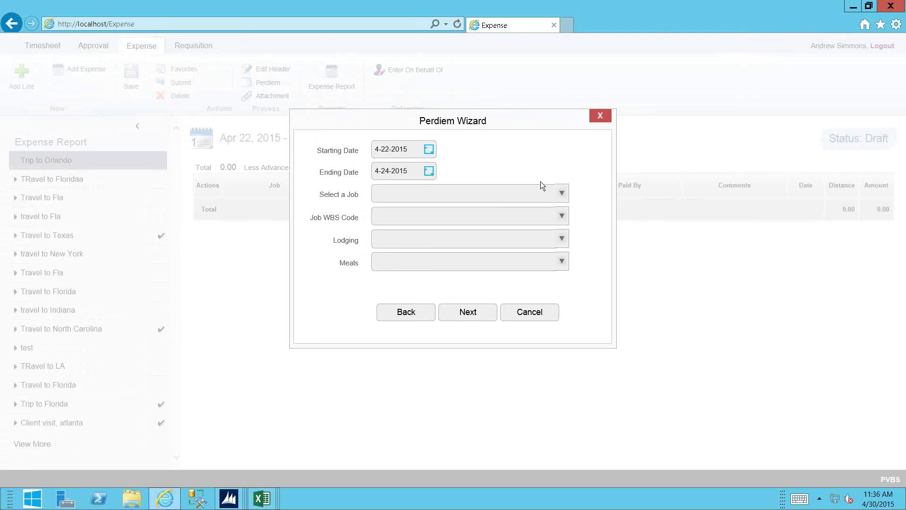
Step: Assign the per diem to job 1004 - Project kempster with WBS code 001-02 - Travel
{"action": "left_click", "coordinate": [562, 193]}
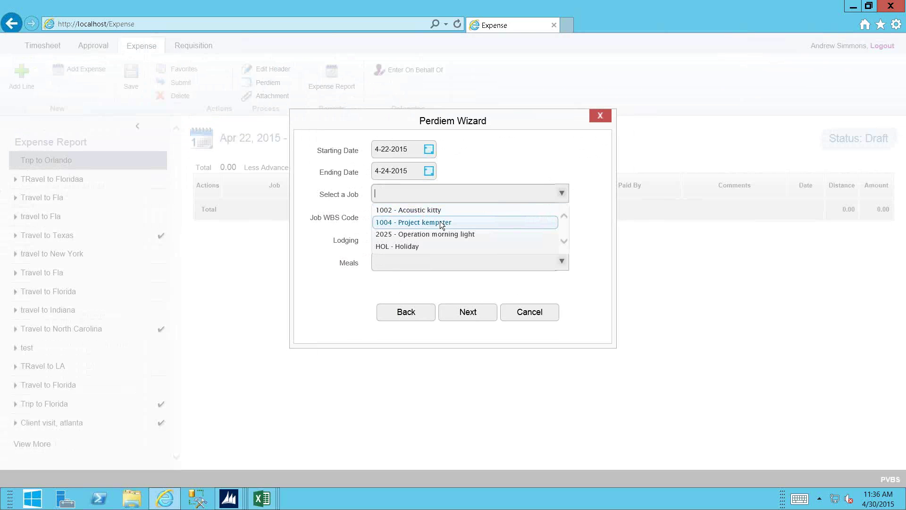
{"action": "left_click", "coordinate": [440, 222]}
{"action": "left_click", "coordinate": [558, 217]}
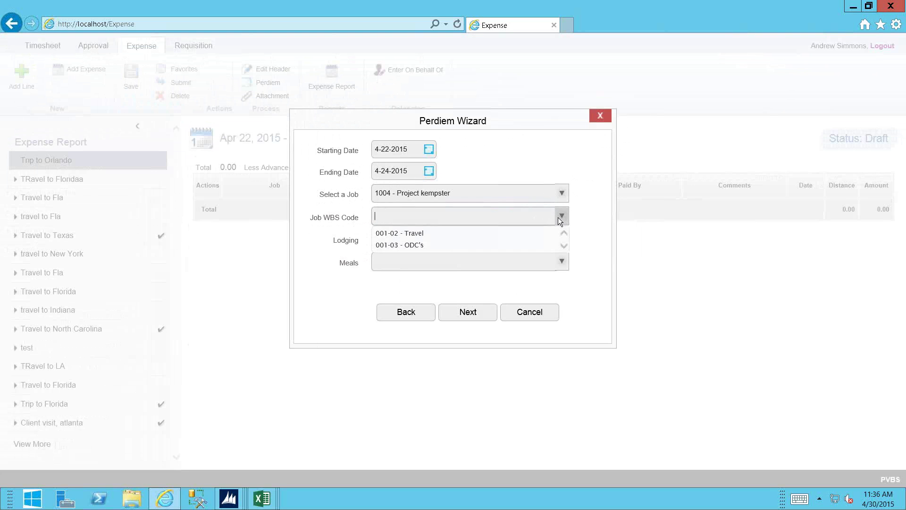
{"action": "left_click", "coordinate": [427, 236]}
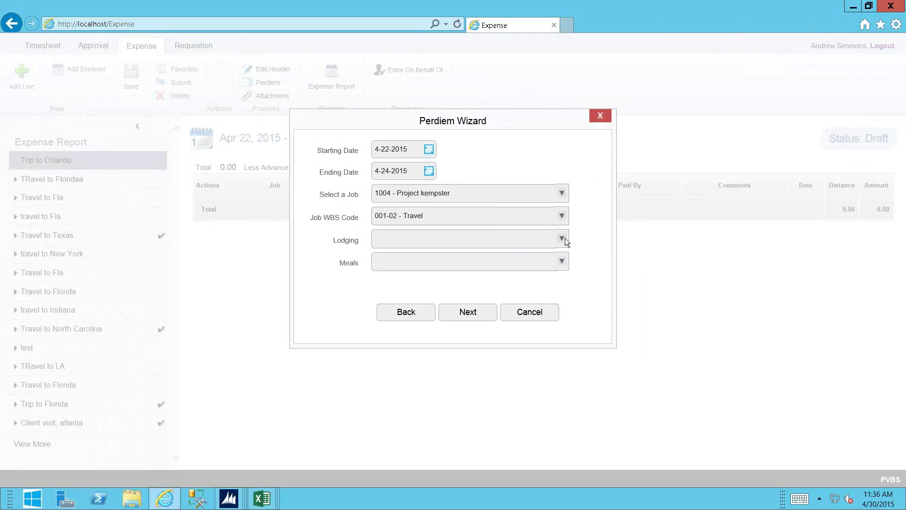
Step: Set the lodging category to Lodging and the meals category to PerDiem, and continue to the meals and lodging selection
{"action": "left_click", "coordinate": [562, 238]}
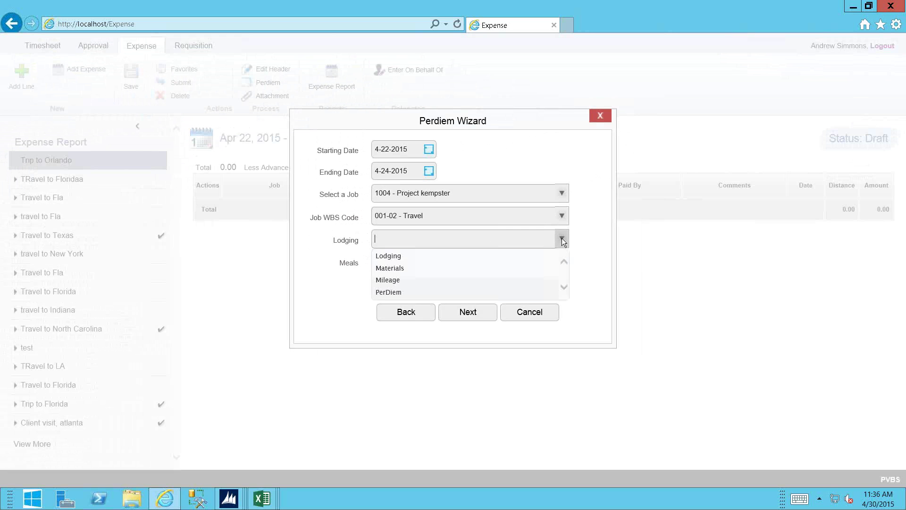
{"action": "left_click", "coordinate": [388, 257]}
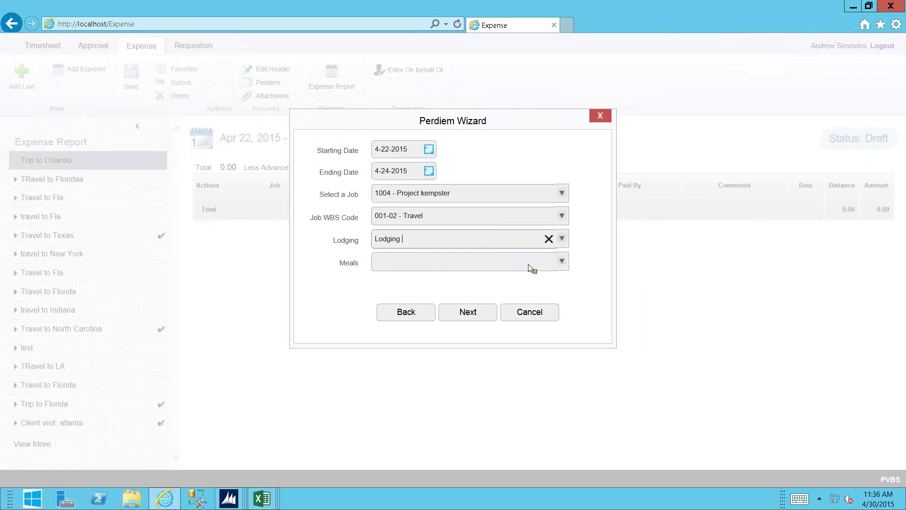
{"action": "left_click", "coordinate": [561, 262]}
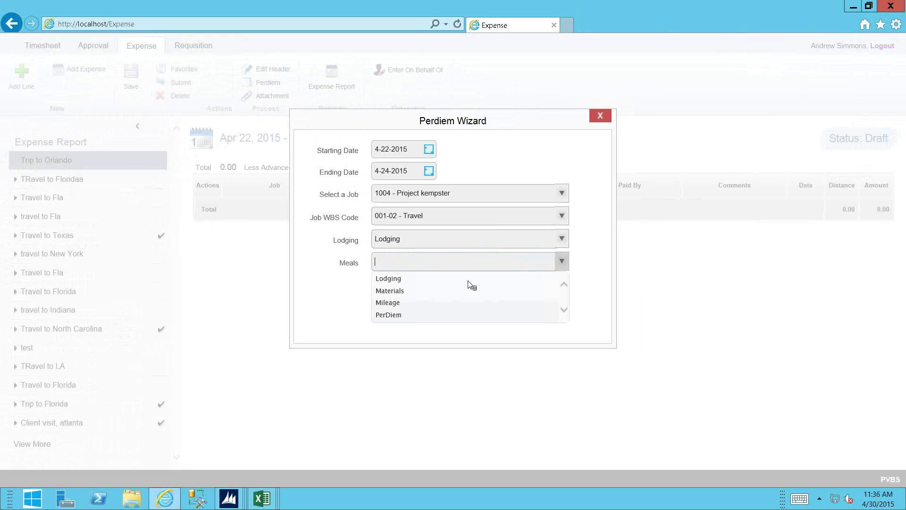
{"action": "left_click", "coordinate": [396, 316]}
{"action": "left_click", "coordinate": [458, 314]}
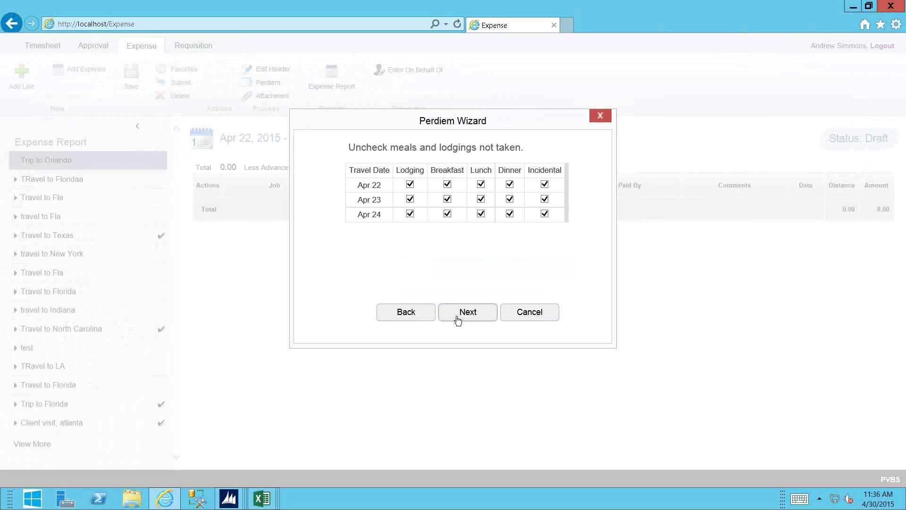
Step: Keep all meals and lodgings selected, enter a daily room rate of 95 and room tax of 10, and finish the wizard
{"action": "left_click", "coordinate": [447, 184]}
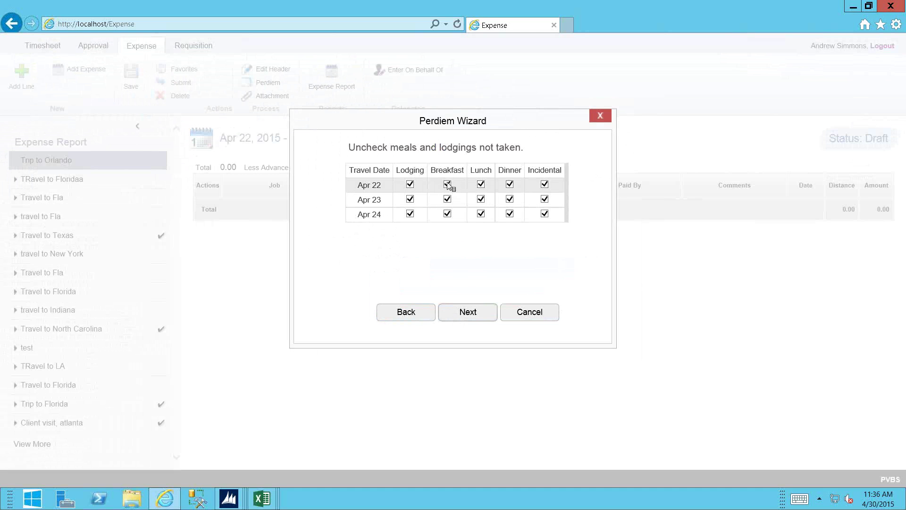
{"action": "left_click", "coordinate": [468, 312]}
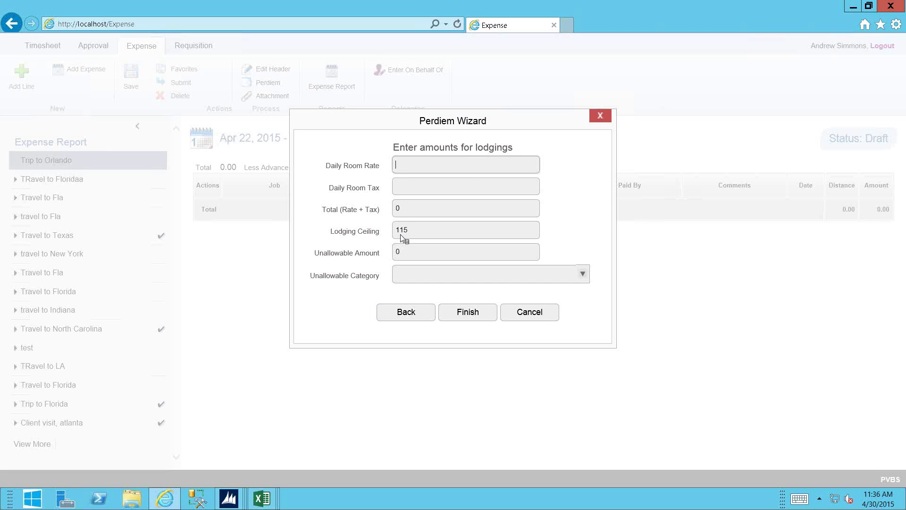
{"action": "type", "text": "95"}
{"action": "key", "text": "Tab"}
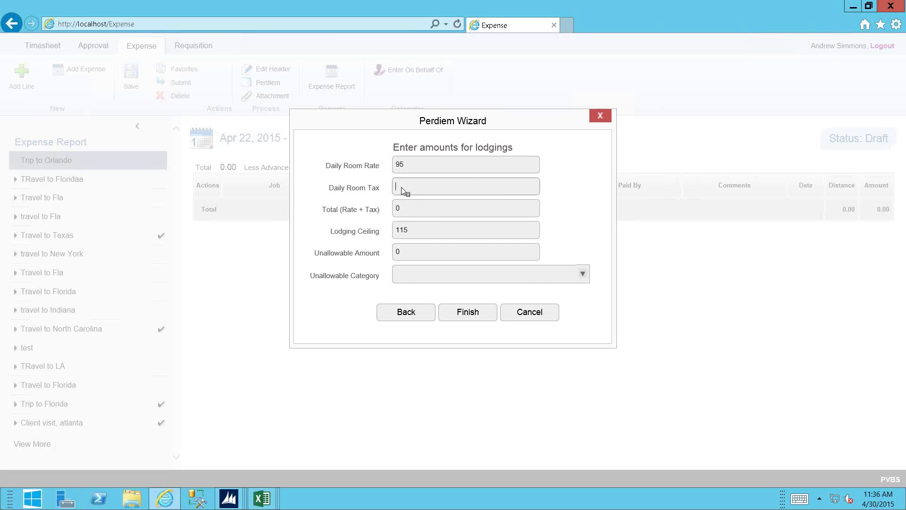
{"action": "type", "text": "10"}
{"action": "key", "text": "Tab"}
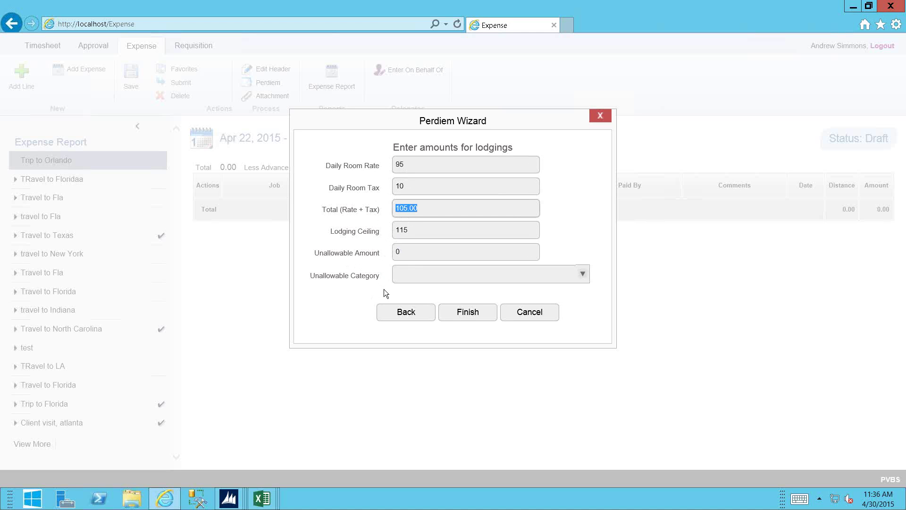
{"action": "left_click", "coordinate": [463, 316]}
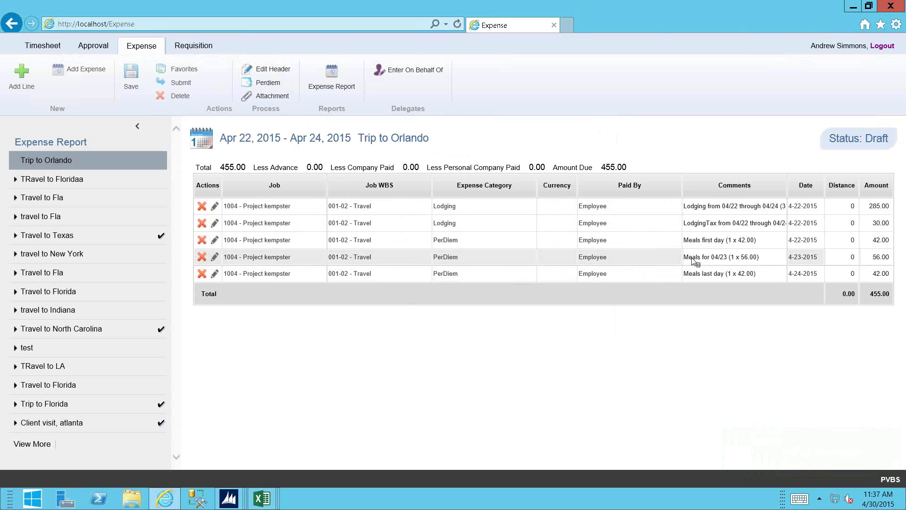
Step: Save the Trip to Orlando expense report and view its attachments dialog without uploading a file
{"action": "left_click", "coordinate": [137, 82]}
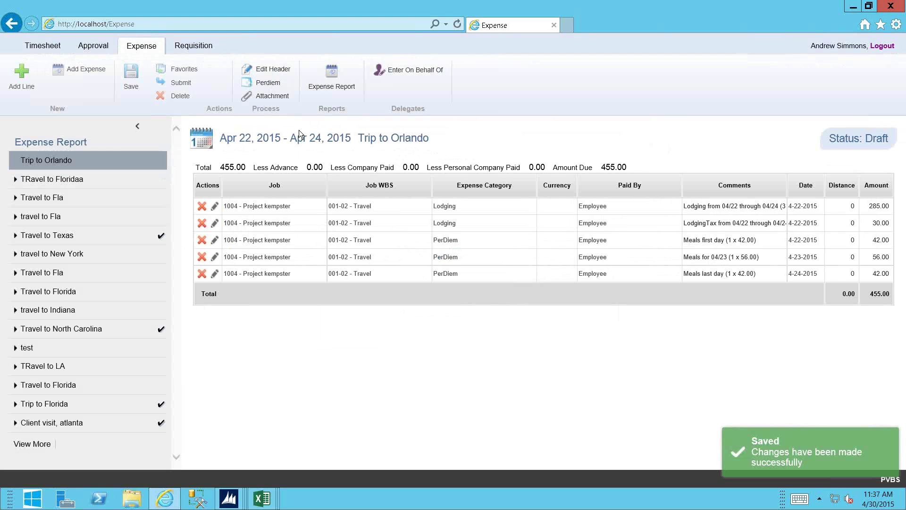
{"action": "left_click", "coordinate": [261, 95]}
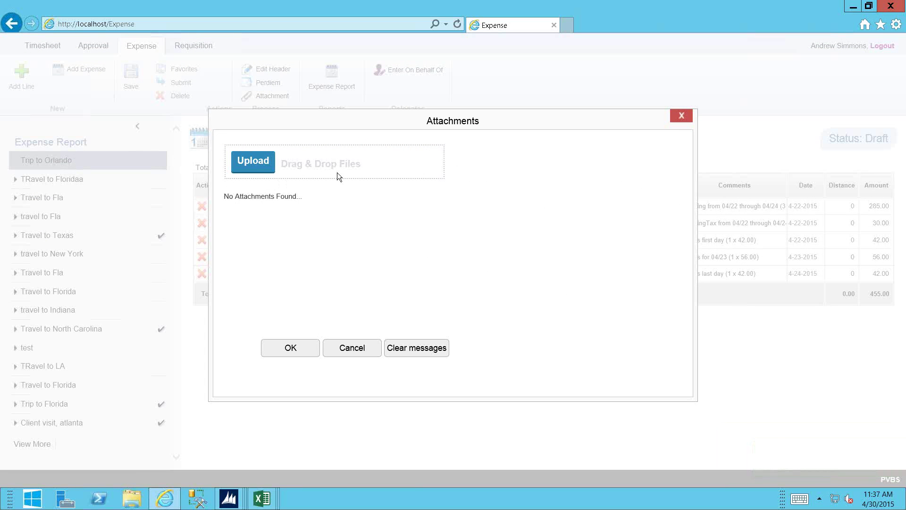
{"action": "left_click", "coordinate": [349, 352]}
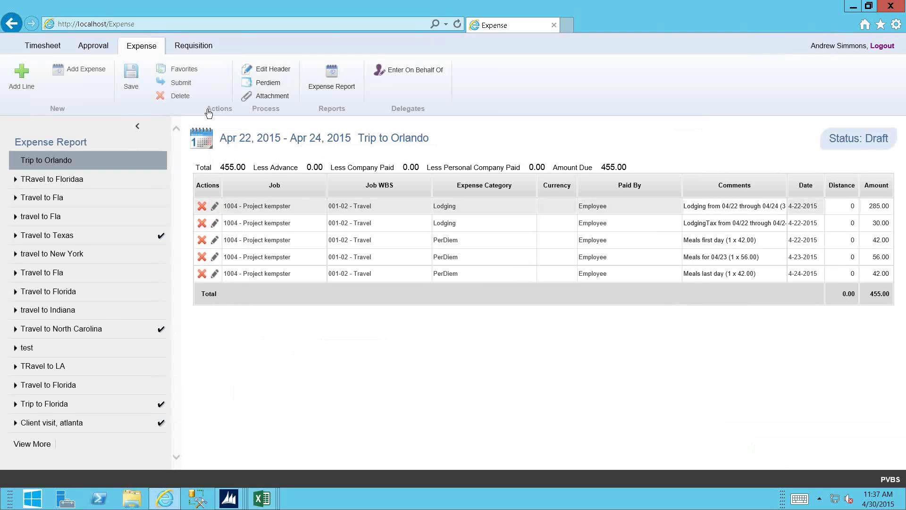
Step: Submit the Trip to Orlando expense report for approval
{"action": "left_click", "coordinate": [181, 83]}
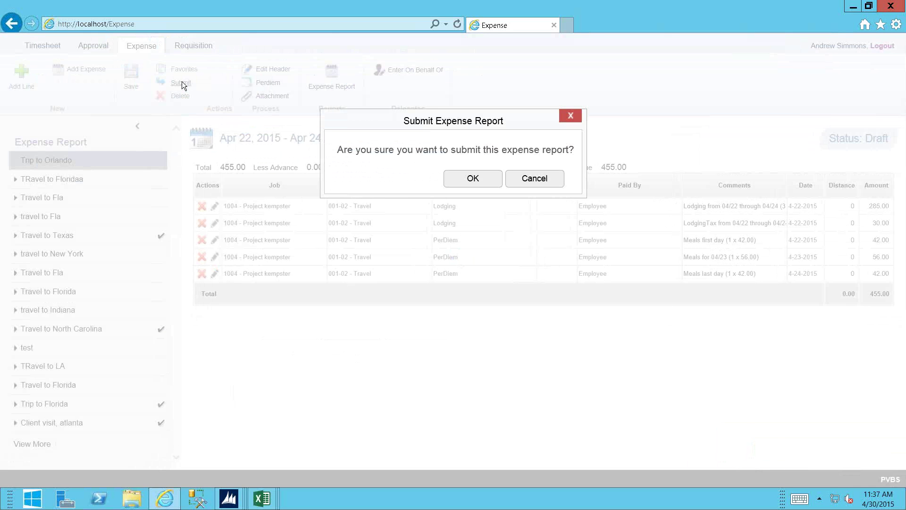
{"action": "left_click", "coordinate": [470, 185]}
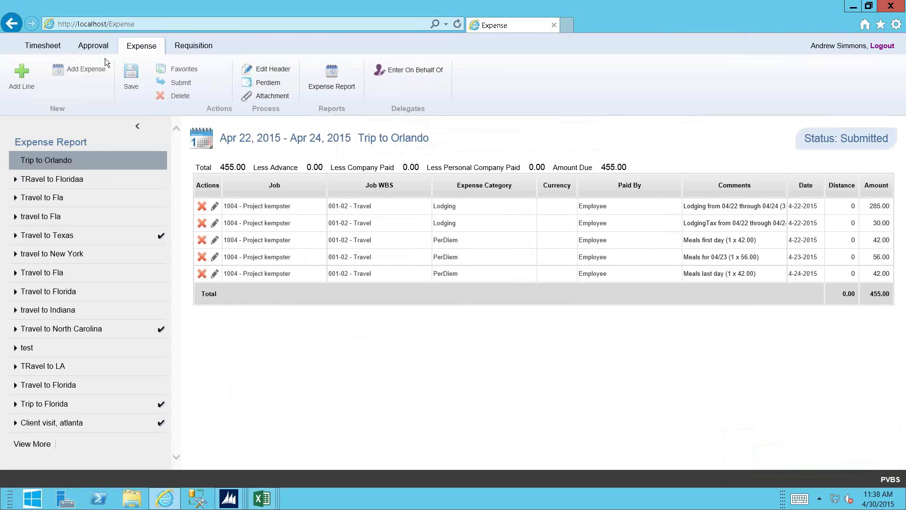
Step: Switch to Dynamics NAV and close the work breakdown structure and job card of job 1002
{"action": "left_click", "coordinate": [851, 7]}
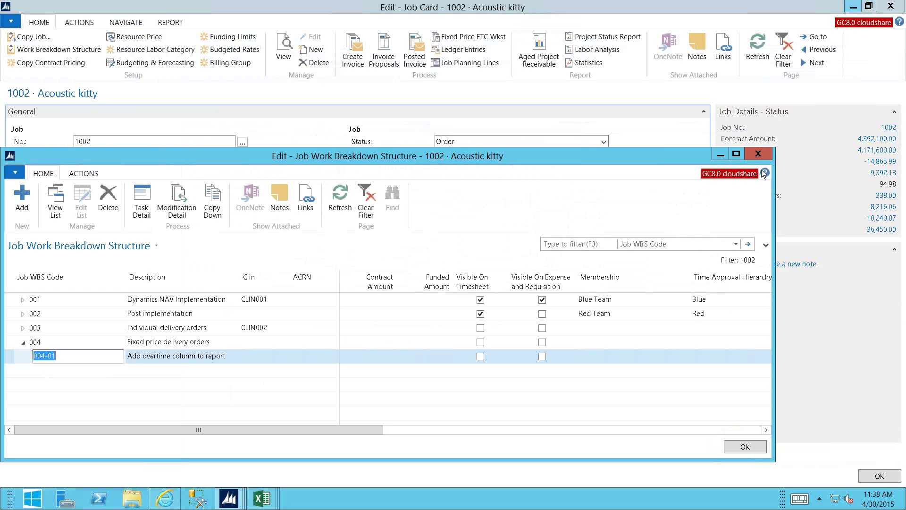
{"action": "key", "text": "Escape"}
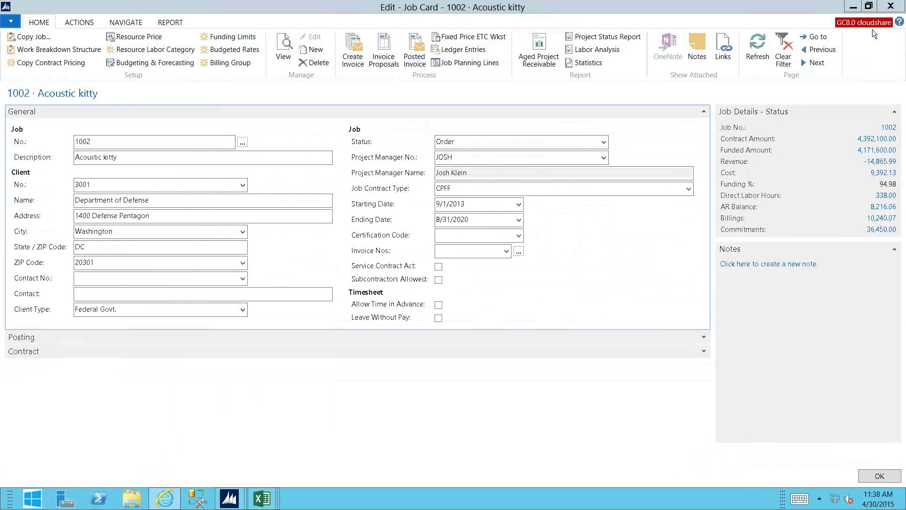
{"action": "left_click", "coordinate": [891, 6]}
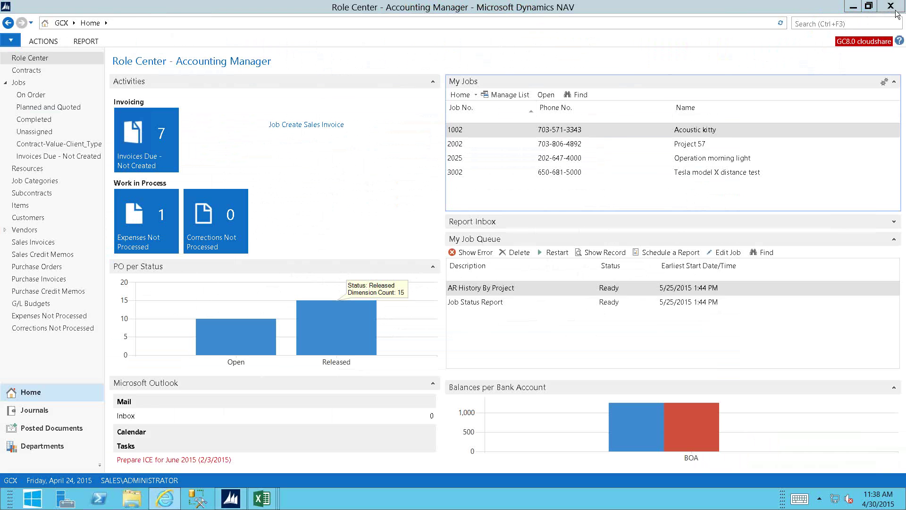
Step: Collapse the Jobs group, search for "Expense" and open the web Expense list
{"action": "left_click", "coordinate": [5, 83]}
{"action": "left_click", "coordinate": [820, 24]}
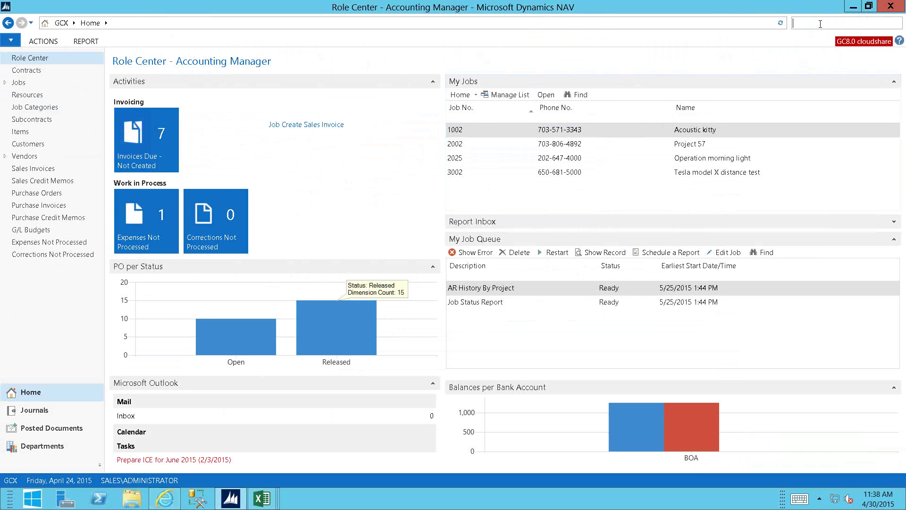
{"action": "type", "text": "Expense"}
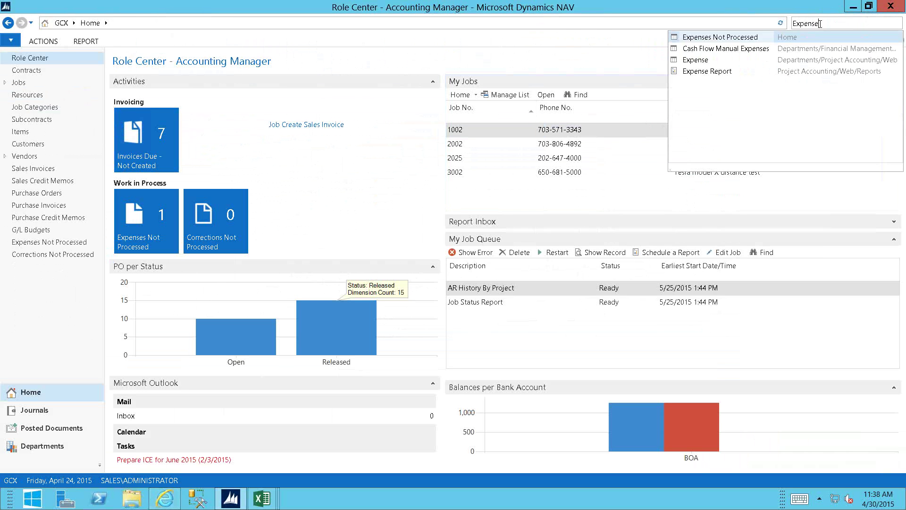
{"action": "left_click", "coordinate": [694, 60]}
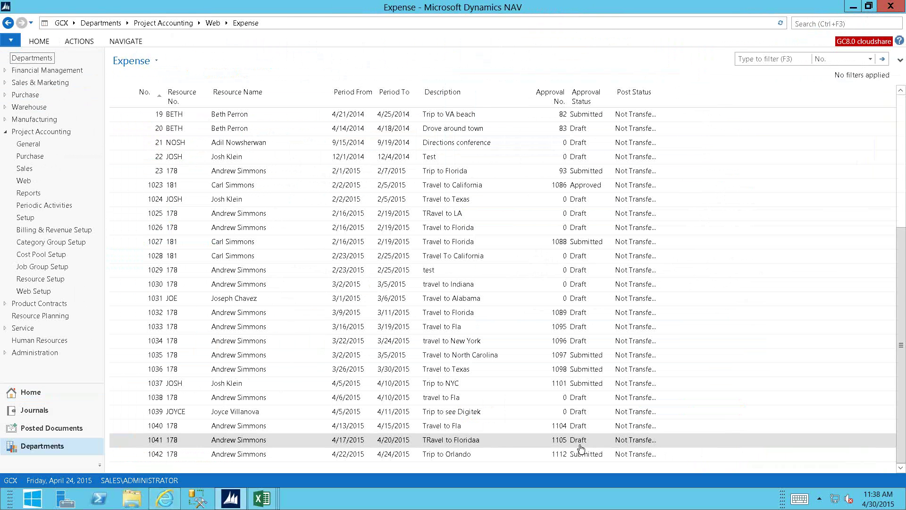
Step: Open the Trip to Orlando expense record and enlarge its window to show the line quantities and amounts
{"action": "left_click", "coordinate": [449, 454]}
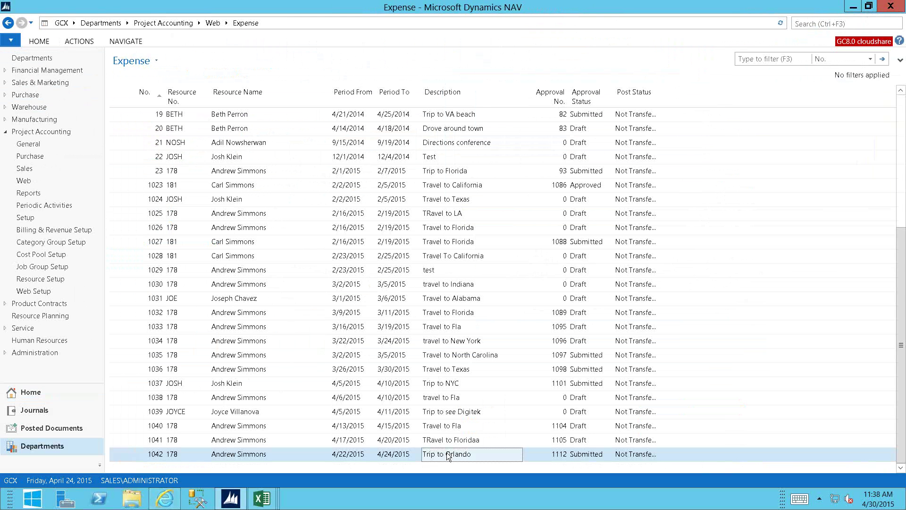
{"action": "double_click", "coordinate": [448, 455]}
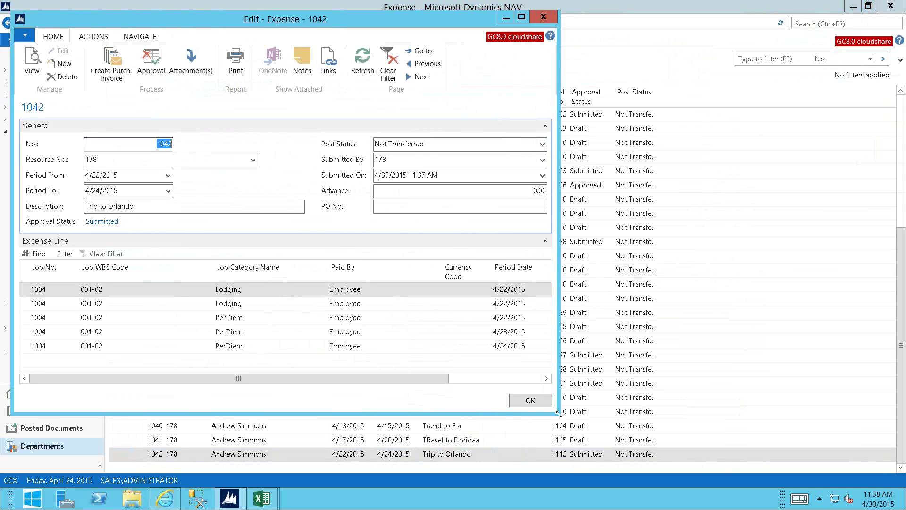
{"action": "left_click_drag", "start_coordinate": [557, 414], "coordinate": [715, 452]}
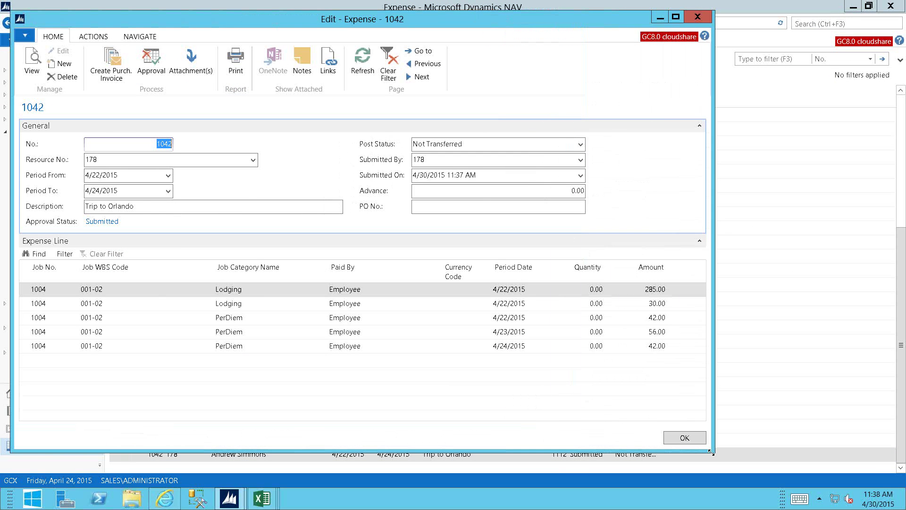
Step: Review the approvers, statuses and delegate column in the Trip to Orlando approval record, and close it
{"action": "left_click", "coordinate": [150, 70]}
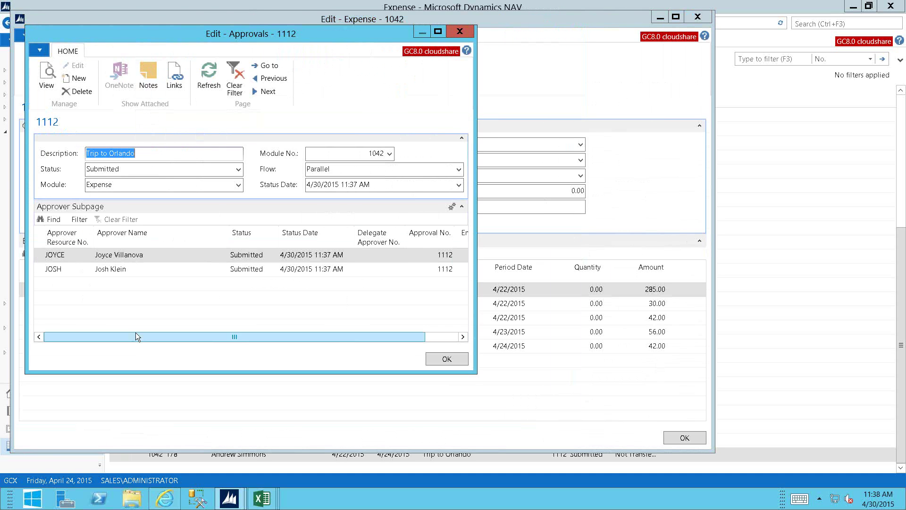
{"action": "left_click_drag", "start_coordinate": [134, 333], "coordinate": [204, 339]}
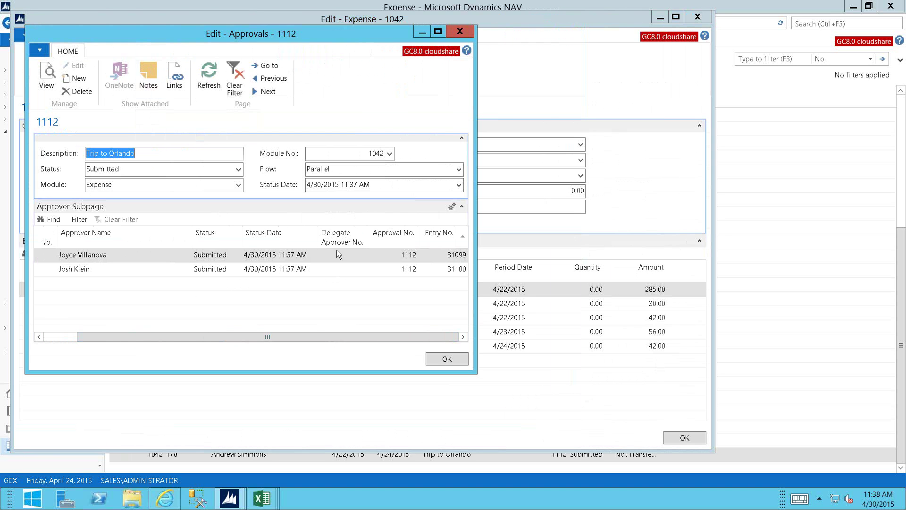
{"action": "left_click", "coordinate": [462, 33]}
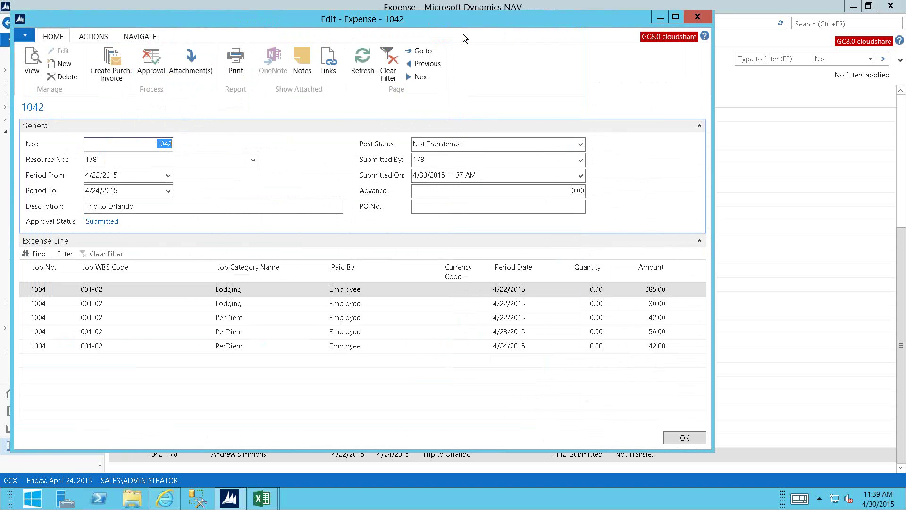
Step: Check the attachment list of the Trip to Orlando expense, close the record and return to the Role Center
{"action": "left_click", "coordinate": [193, 70]}
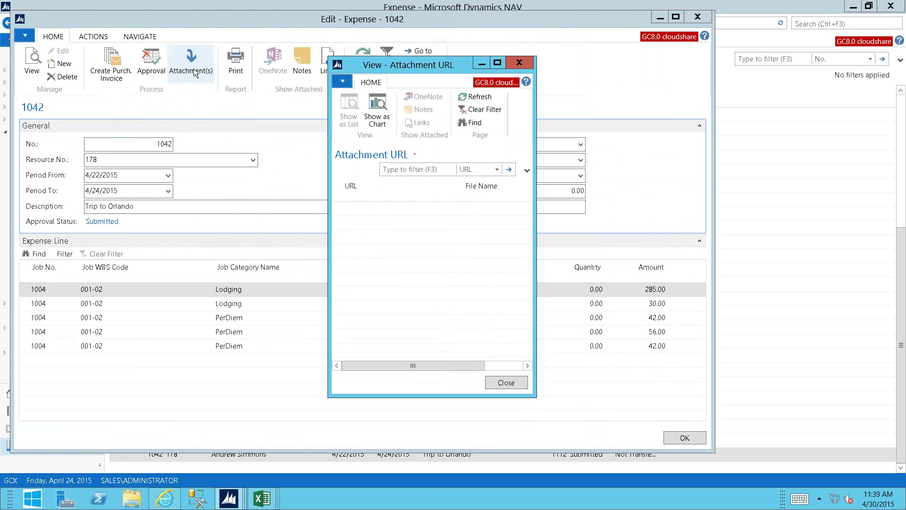
{"action": "key", "text": "Escape"}
{"action": "key", "text": "Escape"}
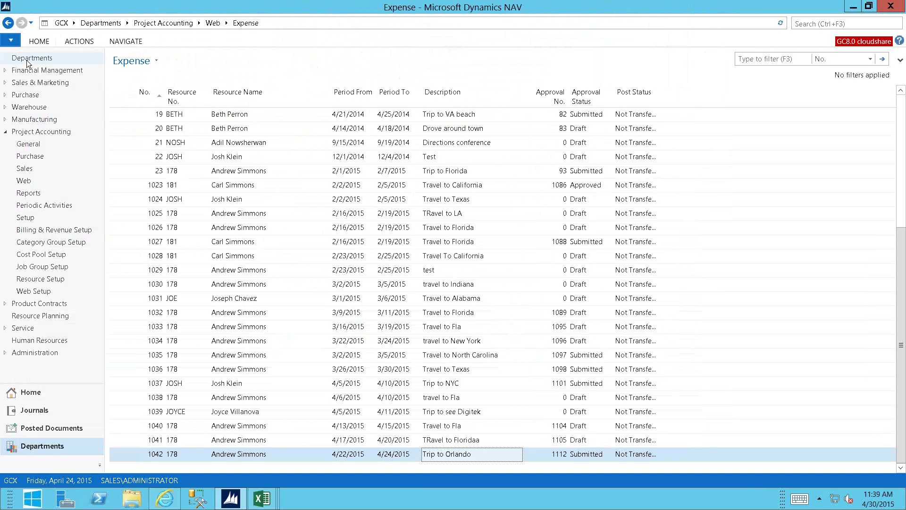
{"action": "left_click", "coordinate": [33, 394]}
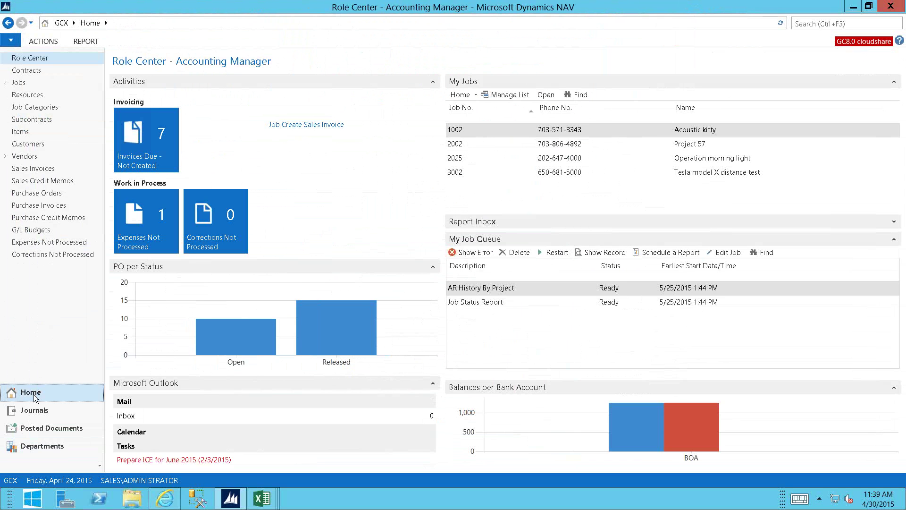
Step: Open the Time Journals list from the journals area and expand the ribbon to show its commands
{"action": "left_click", "coordinate": [42, 42]}
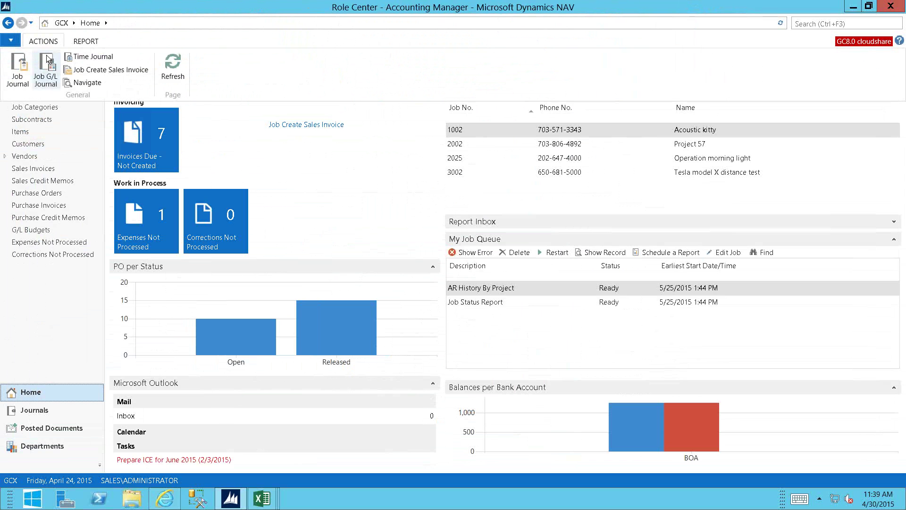
{"action": "left_click", "coordinate": [39, 409]}
{"action": "left_click", "coordinate": [39, 410]}
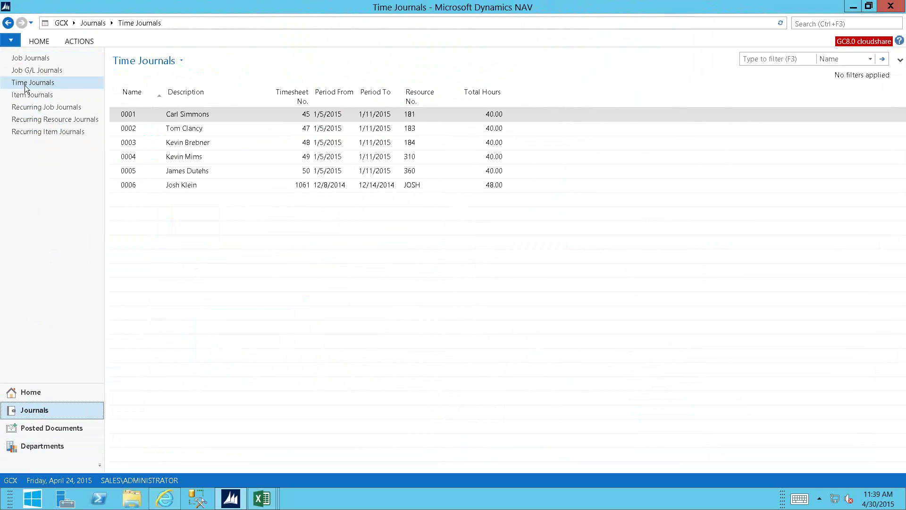
{"action": "left_click", "coordinate": [26, 87]}
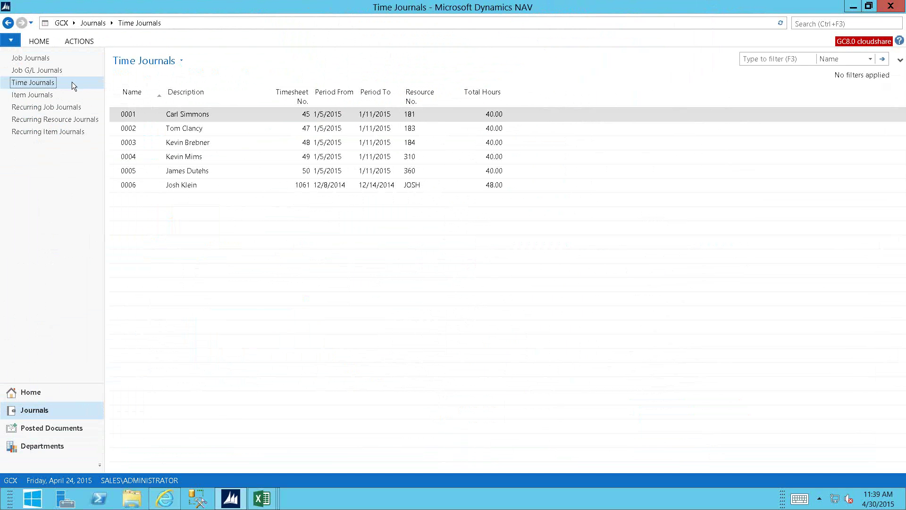
{"action": "right_click", "coordinate": [192, 45]}
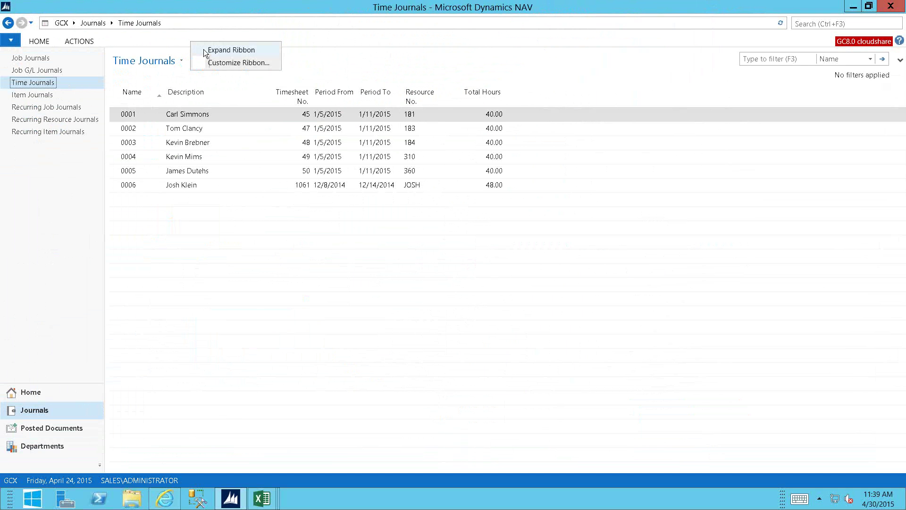
{"action": "left_click", "coordinate": [203, 49]}
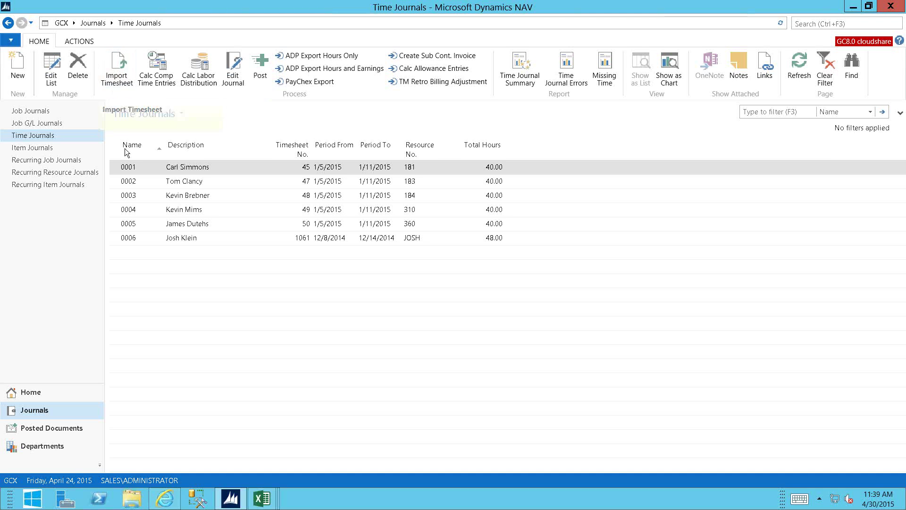
Step: Review the Import Timesheet options and the Missing Time report options, including the floor check date, cancelling both
{"action": "left_click", "coordinate": [118, 78]}
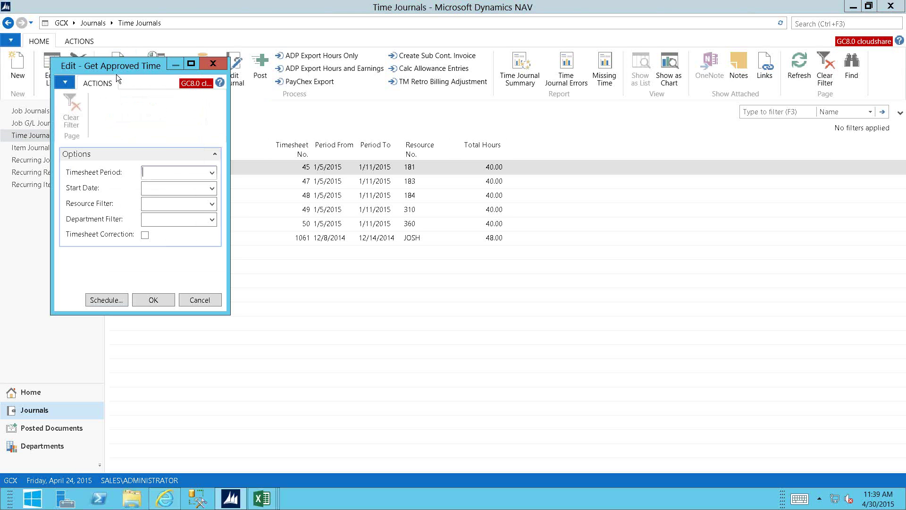
{"action": "left_click", "coordinate": [197, 300]}
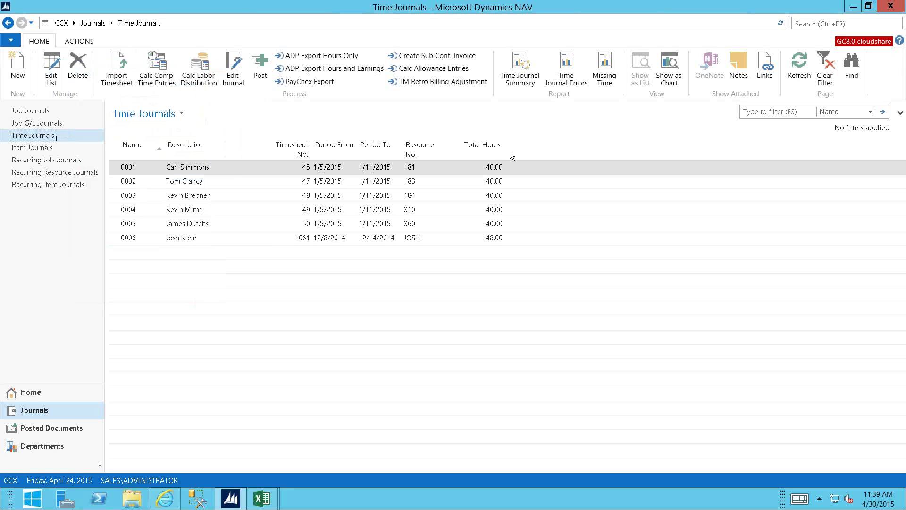
{"action": "left_click", "coordinate": [604, 66]}
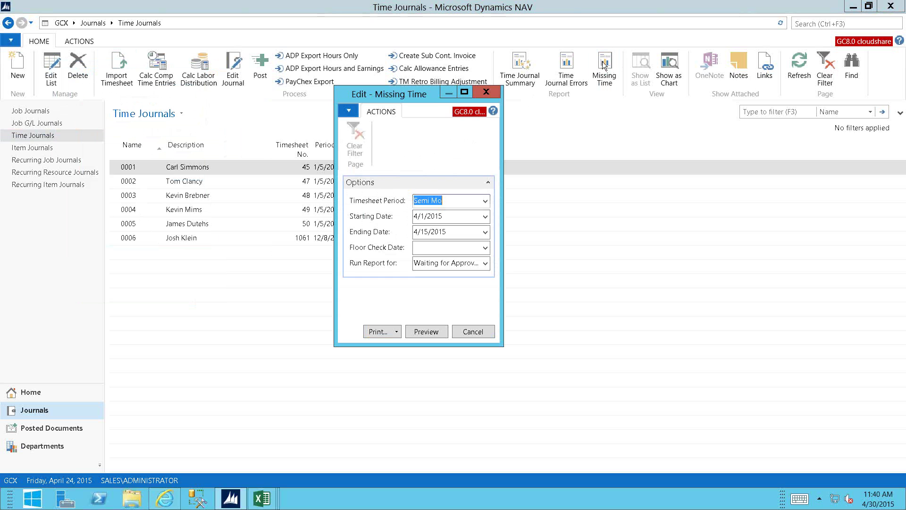
{"action": "left_click", "coordinate": [486, 249]}
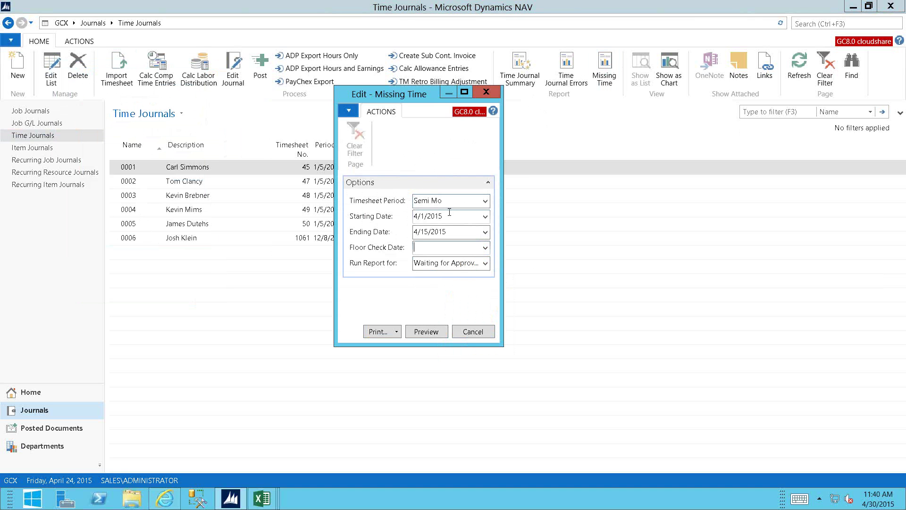
{"action": "left_click", "coordinate": [472, 332]}
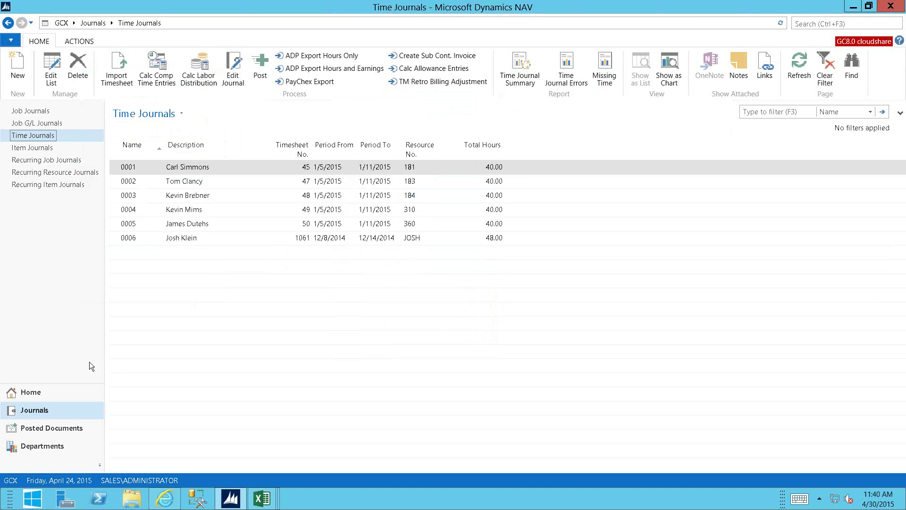
Step: Open the Project Accounting Web Setup record and enlarge its window to show the general settings in full
{"action": "left_click", "coordinate": [39, 450]}
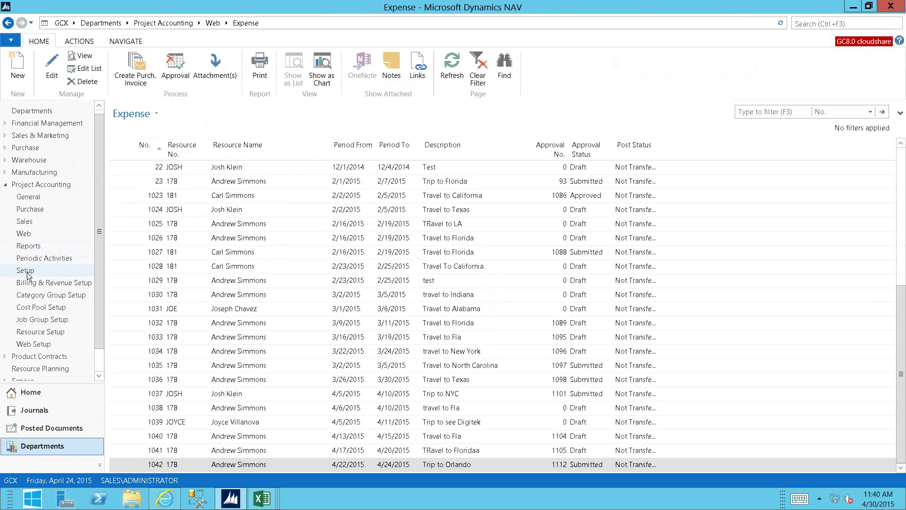
{"action": "left_click", "coordinate": [30, 345]}
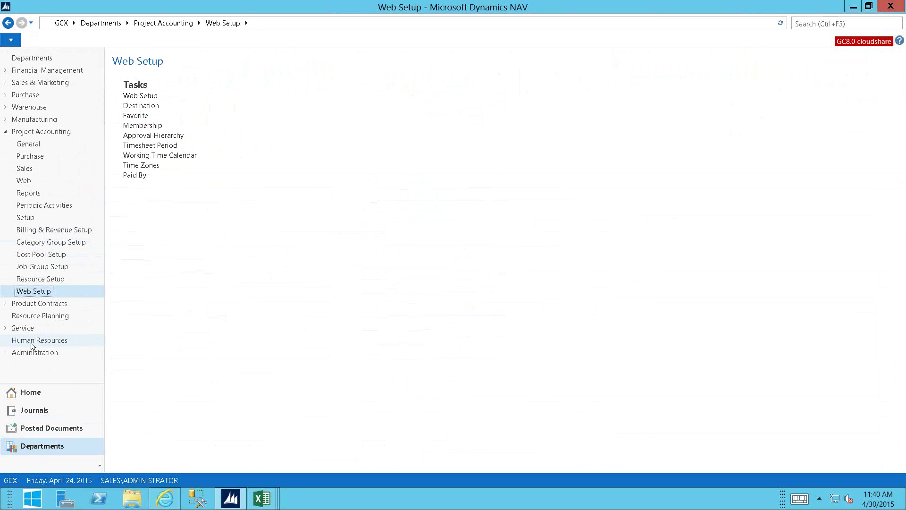
{"action": "left_click", "coordinate": [151, 97]}
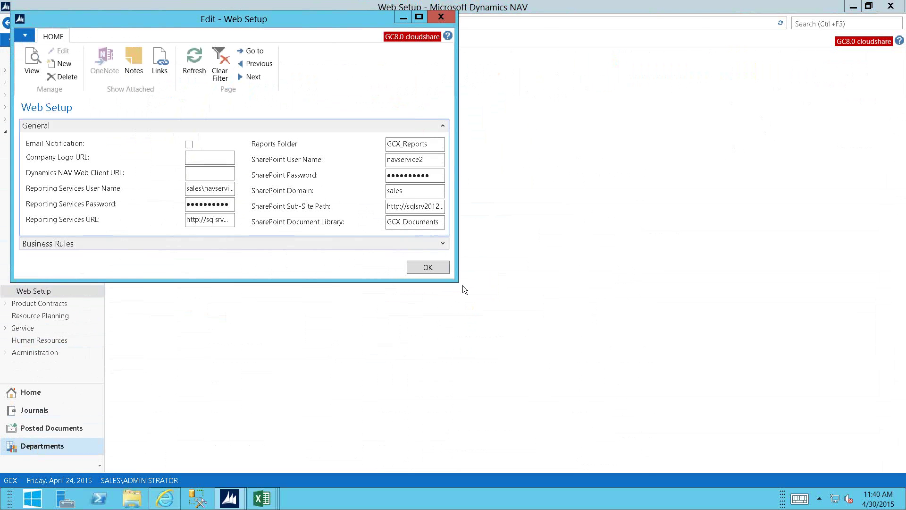
{"action": "left_click_drag", "start_coordinate": [573, 321], "coordinate": [702, 368]}
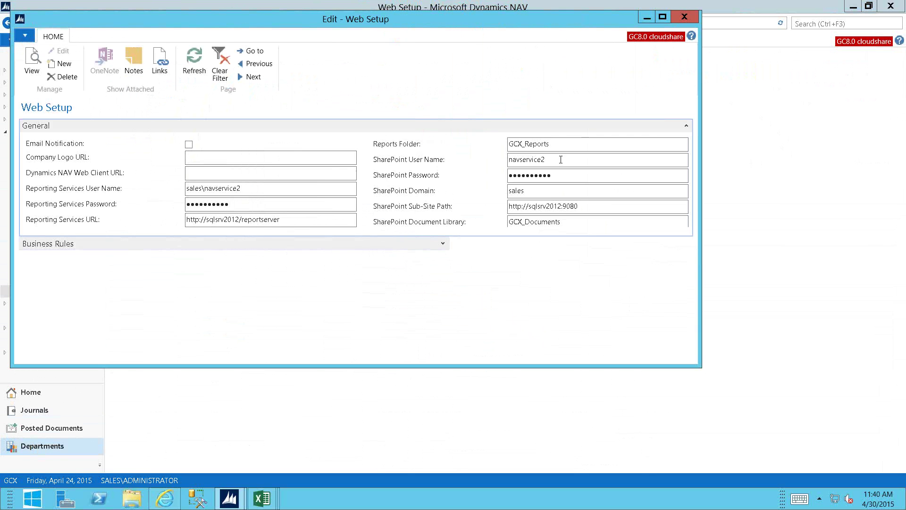
Step: Examine the Web Setup business rules, including the available daily reminder times, and close the record without changes
{"action": "left_click", "coordinate": [685, 127]}
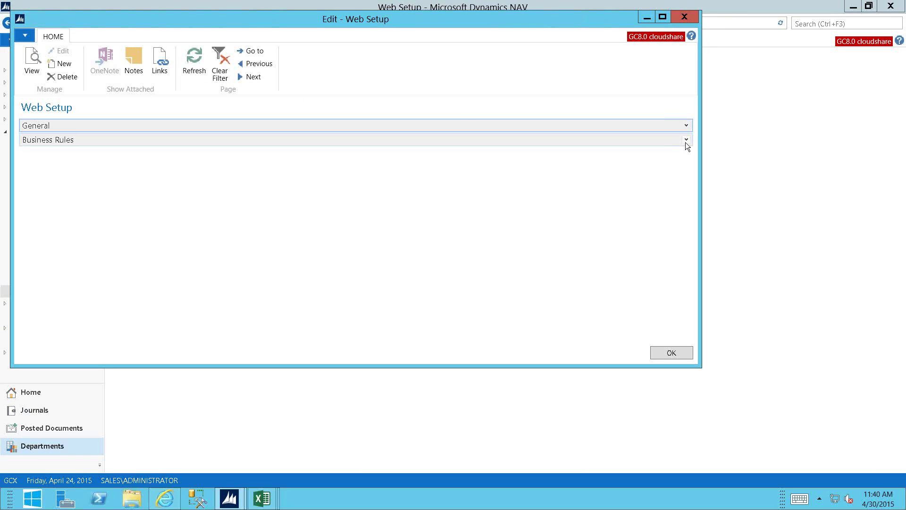
{"action": "left_click", "coordinate": [685, 140]}
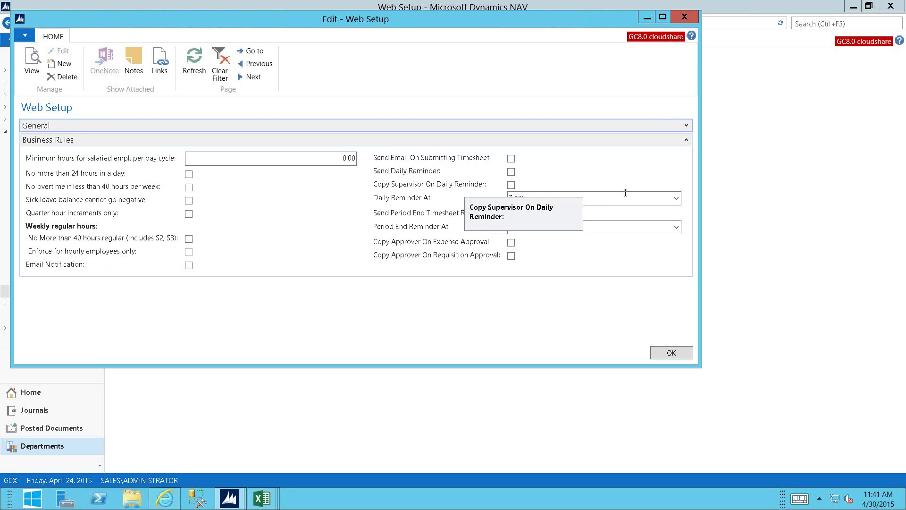
{"action": "left_click", "coordinate": [677, 199]}
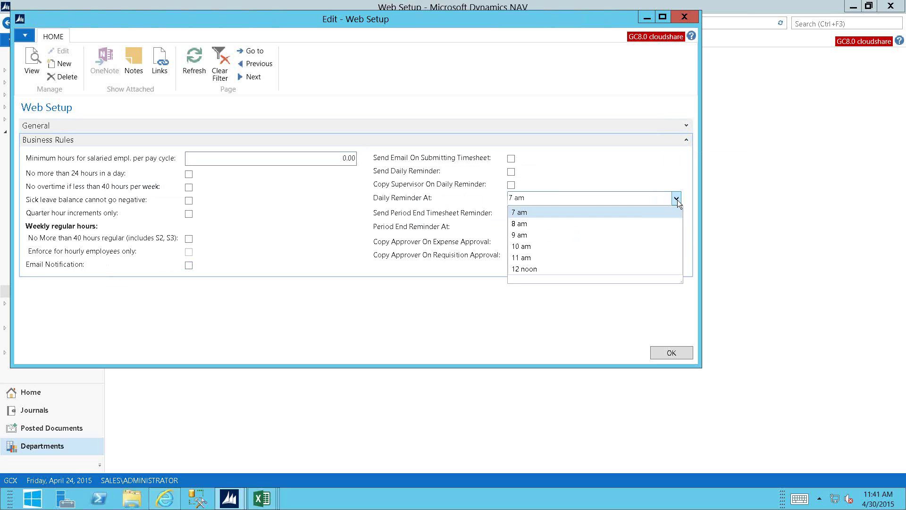
{"action": "left_click", "coordinate": [677, 200]}
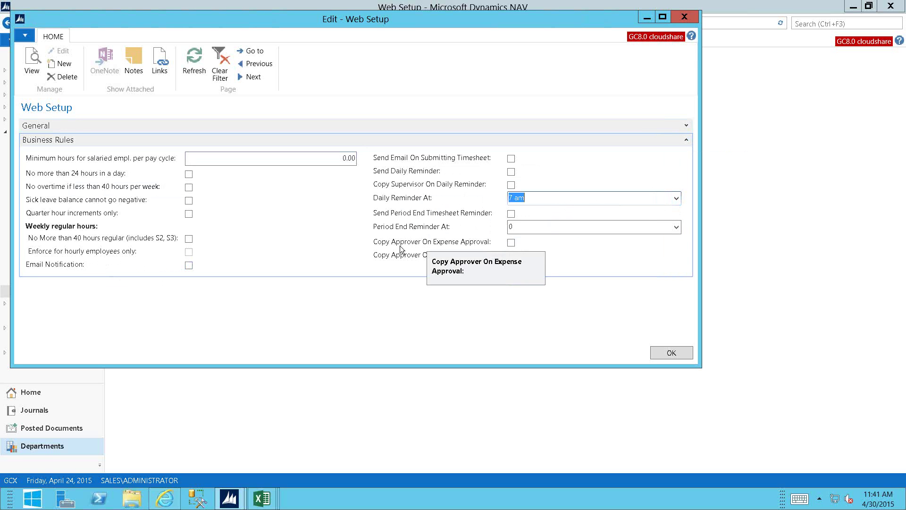
{"action": "left_click", "coordinate": [684, 17]}
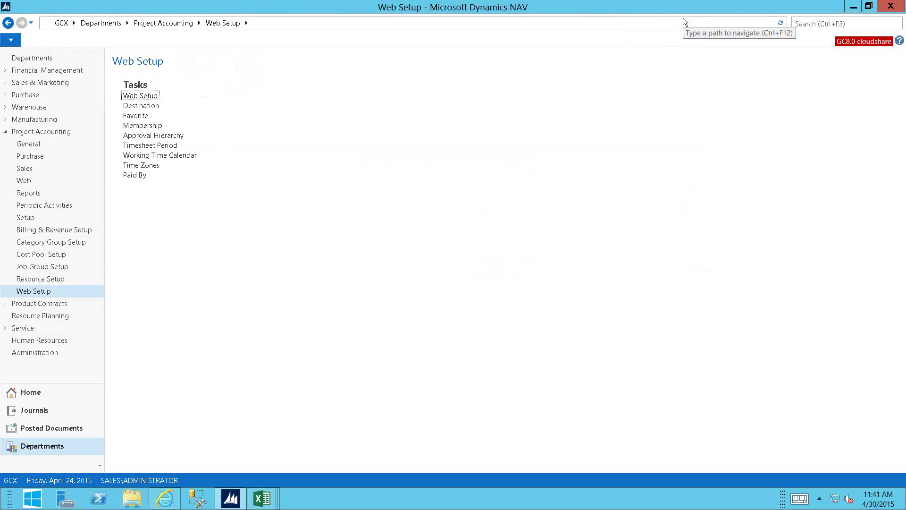
Step: Return to the Time Journals, run the labor distribution calculation and select journal 0005
{"action": "left_click", "coordinate": [23, 411]}
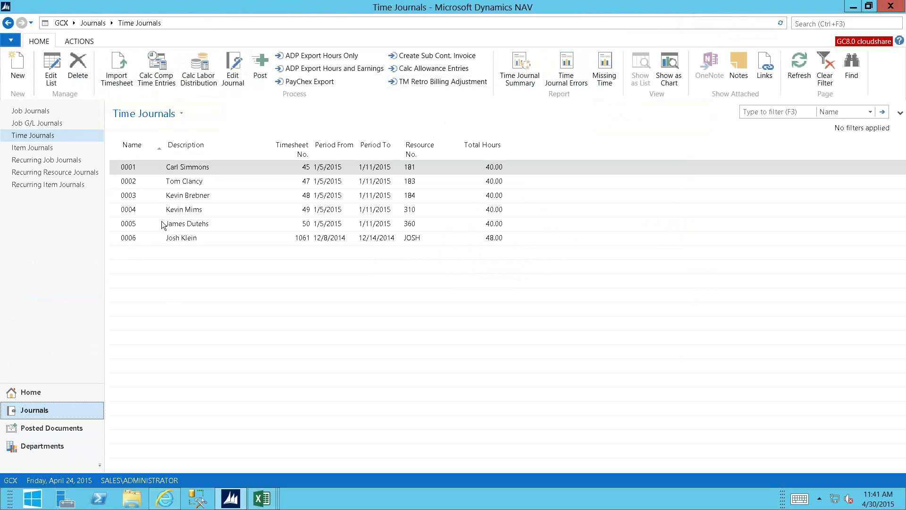
{"action": "left_click", "coordinate": [201, 69]}
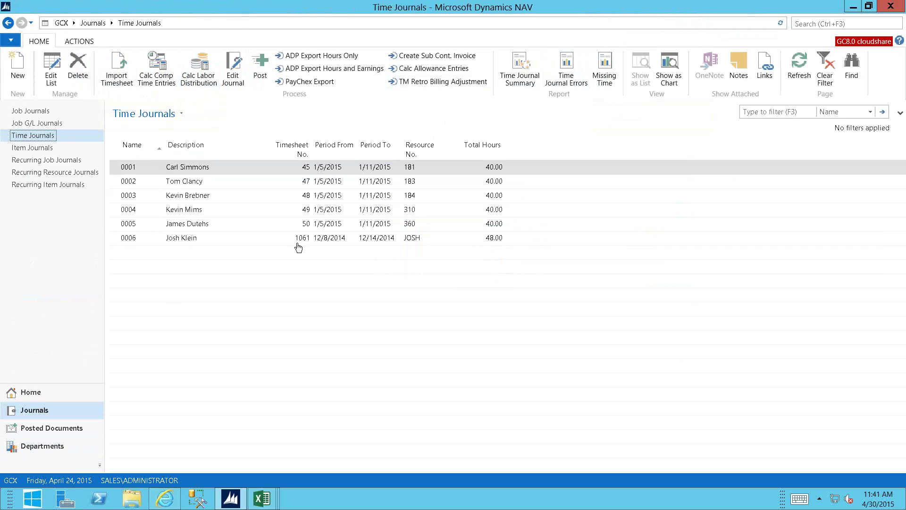
{"action": "left_click", "coordinate": [186, 224]}
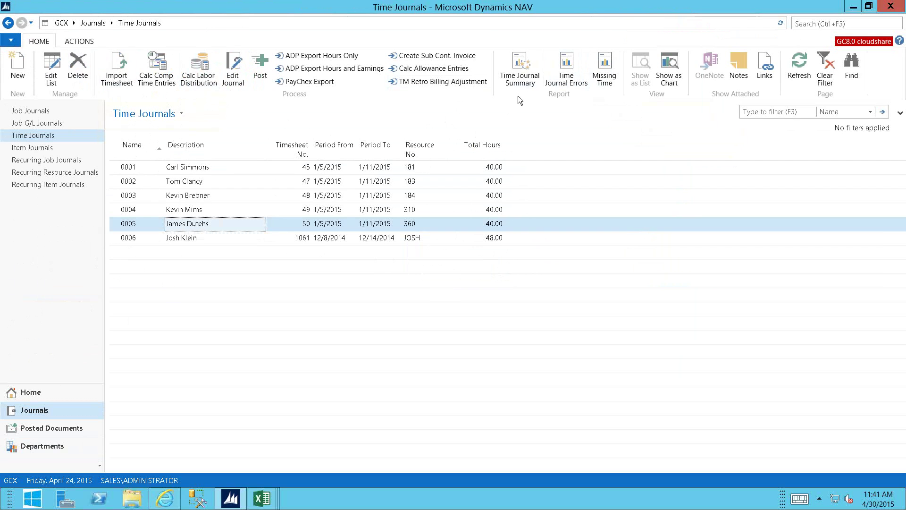
Step: Preview the Time Journal Summary report for the RESOURCES template, examine its employee, project, benefit and G/L summaries, and close it
{"action": "left_click", "coordinate": [521, 75]}
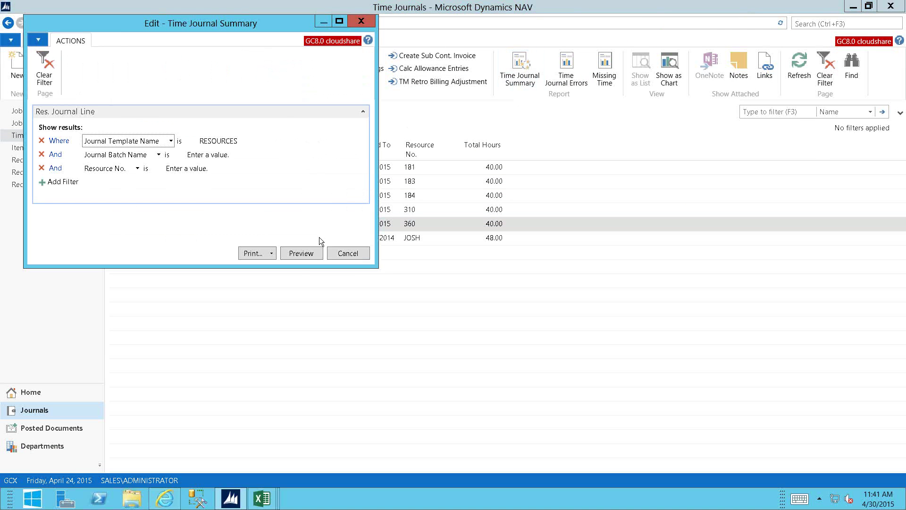
{"action": "left_click", "coordinate": [305, 253]}
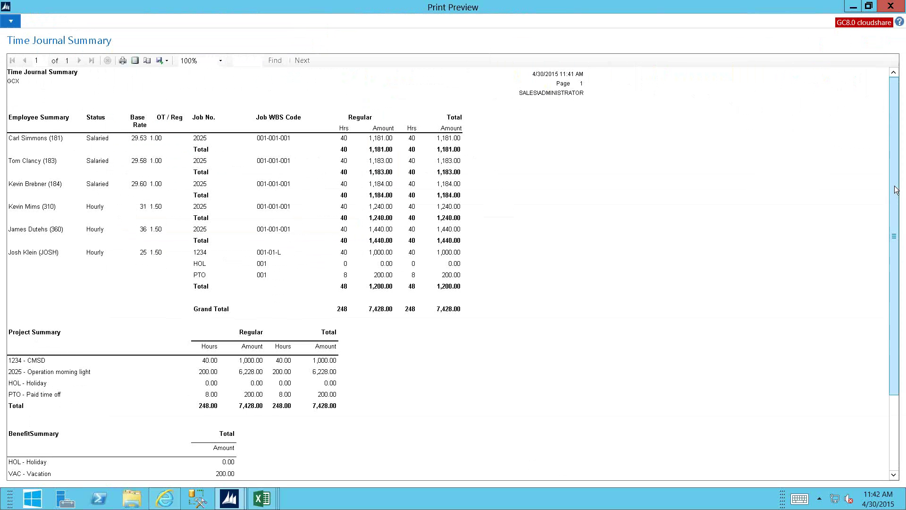
{"action": "left_click_drag", "start_coordinate": [897, 189], "coordinate": [901, 237]}
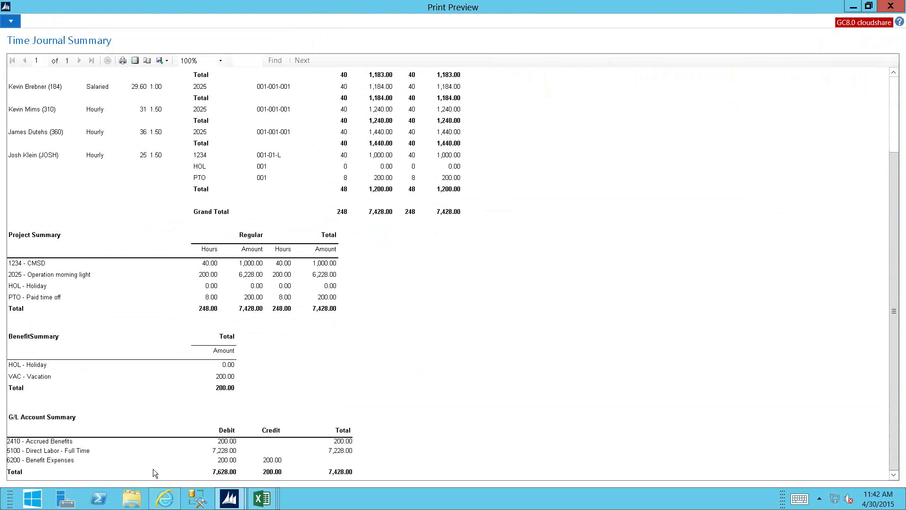
{"action": "left_click", "coordinate": [894, 99]}
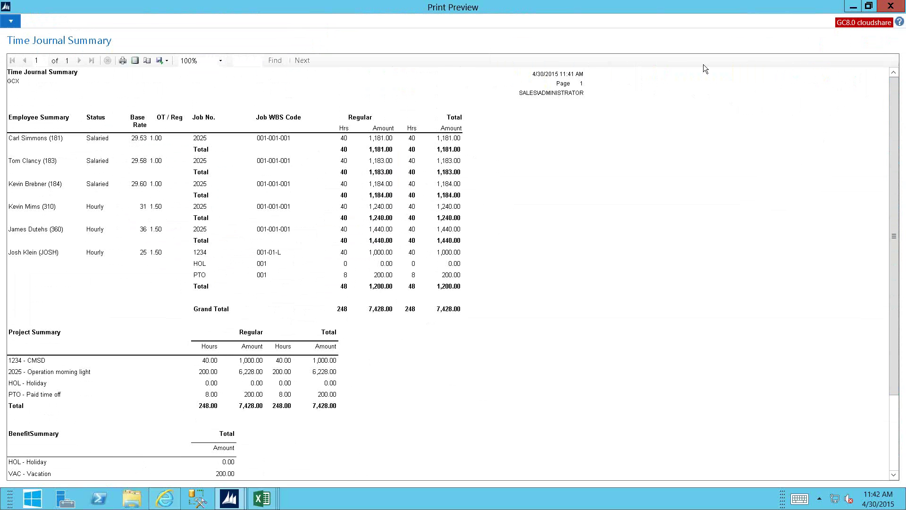
{"action": "key", "text": "Escape"}
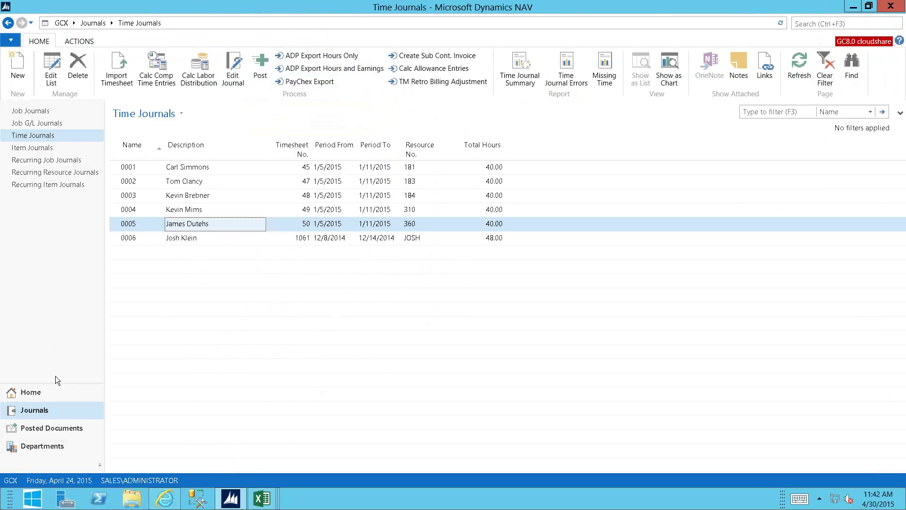
Step: Return to the Role Center, search for "Cost Pool" and open the Cost Pool list from Cost Pool Setup
{"action": "left_click", "coordinate": [36, 398]}
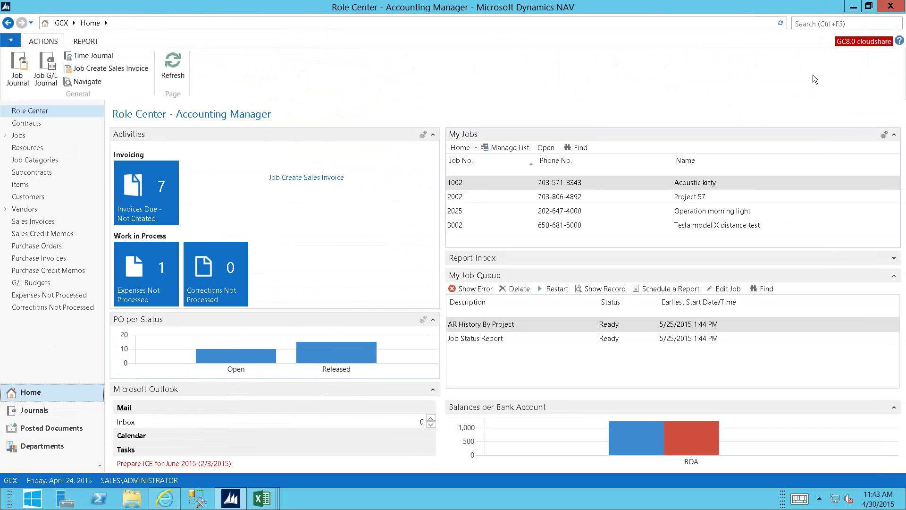
{"action": "left_click", "coordinate": [802, 20]}
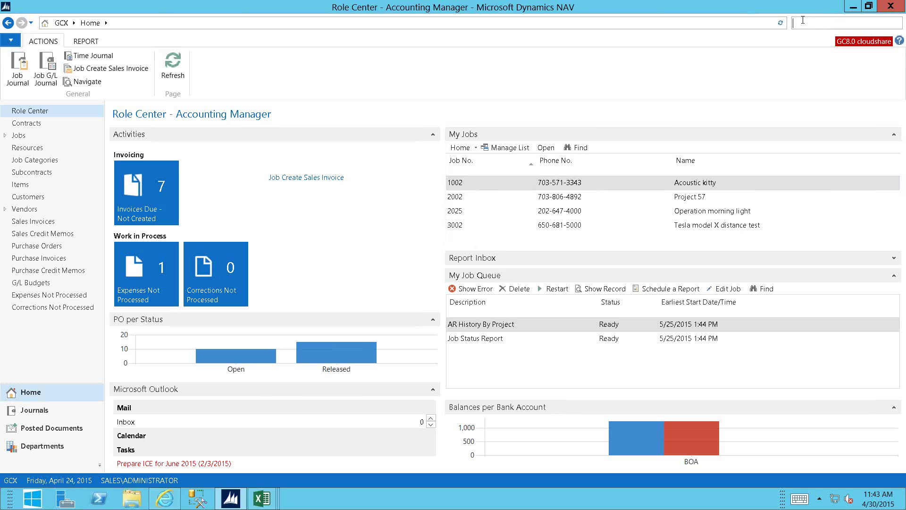
{"action": "type", "text": "Cost Pool"}
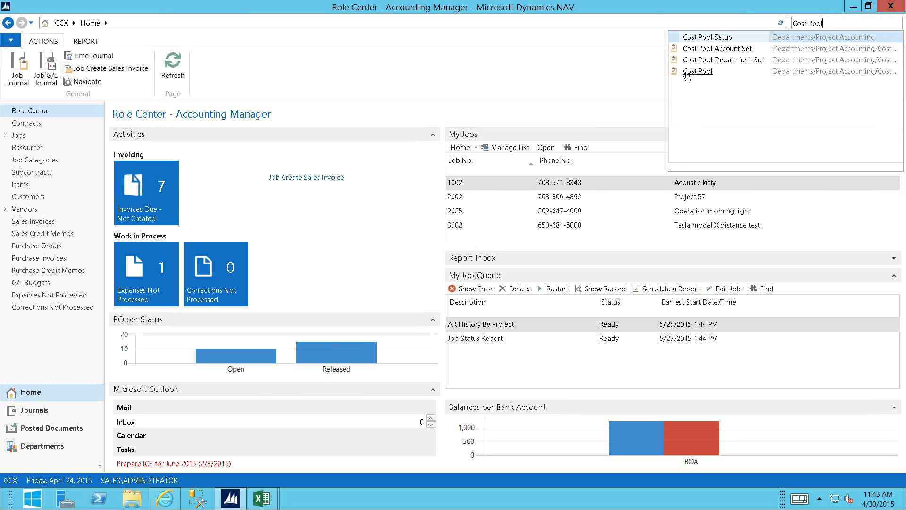
{"action": "left_click", "coordinate": [696, 38]}
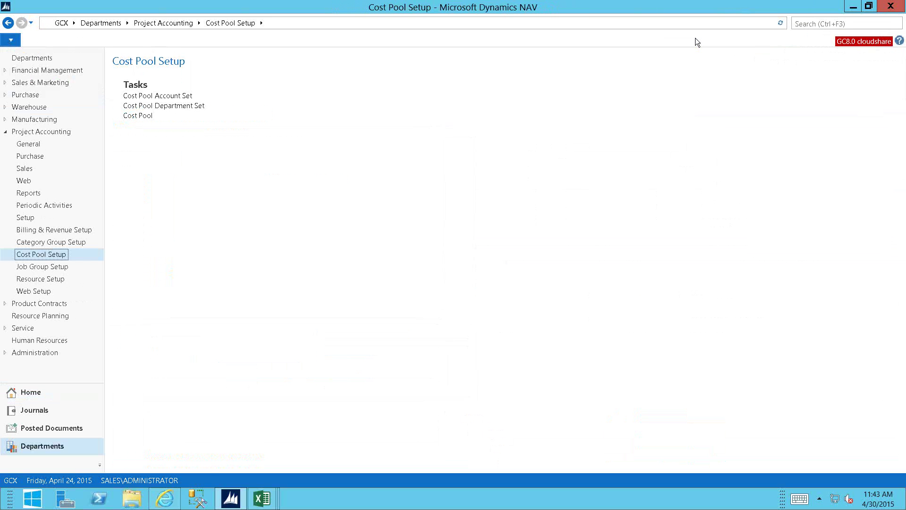
{"action": "left_click", "coordinate": [138, 115]}
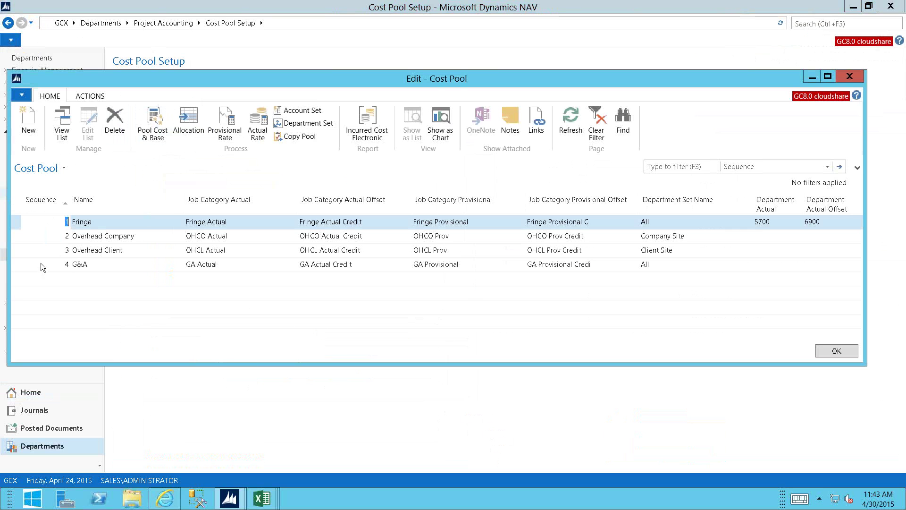
Step: Review the Overhead Client pool's cost and base setup, examine the account range of its Overhead Accounts set, and cancel the account set selection
{"action": "left_click", "coordinate": [85, 251]}
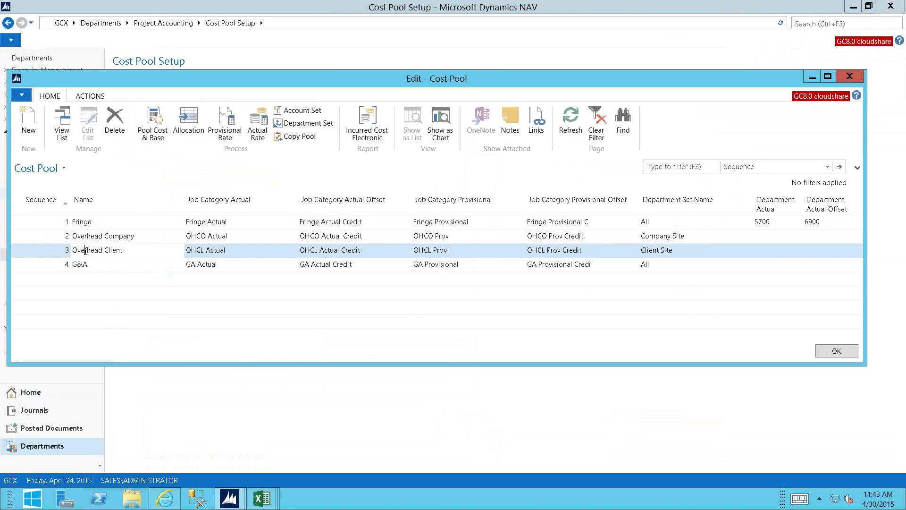
{"action": "left_click", "coordinate": [153, 134]}
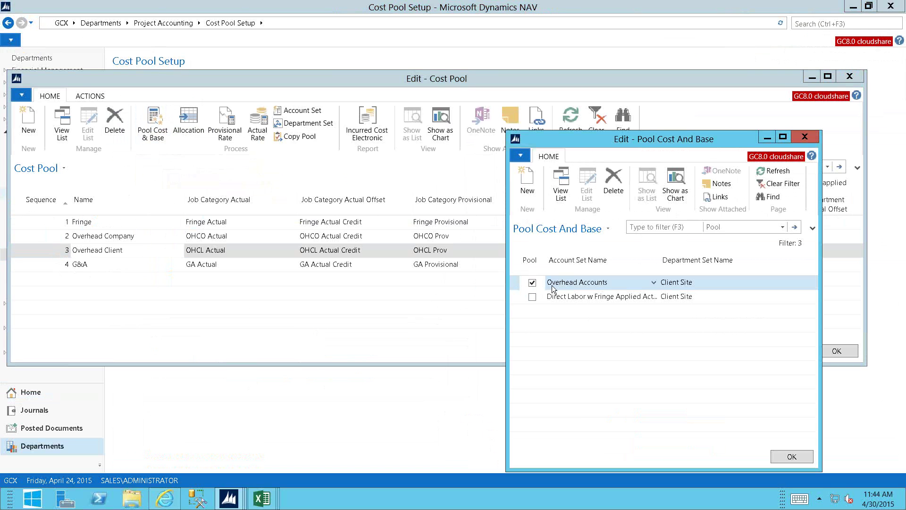
{"action": "left_click", "coordinate": [653, 283]}
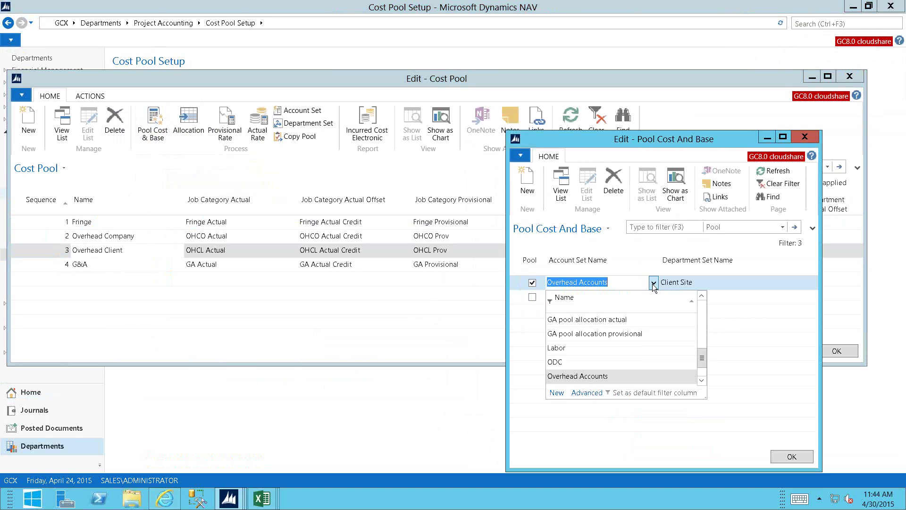
{"action": "left_click", "coordinate": [586, 393]}
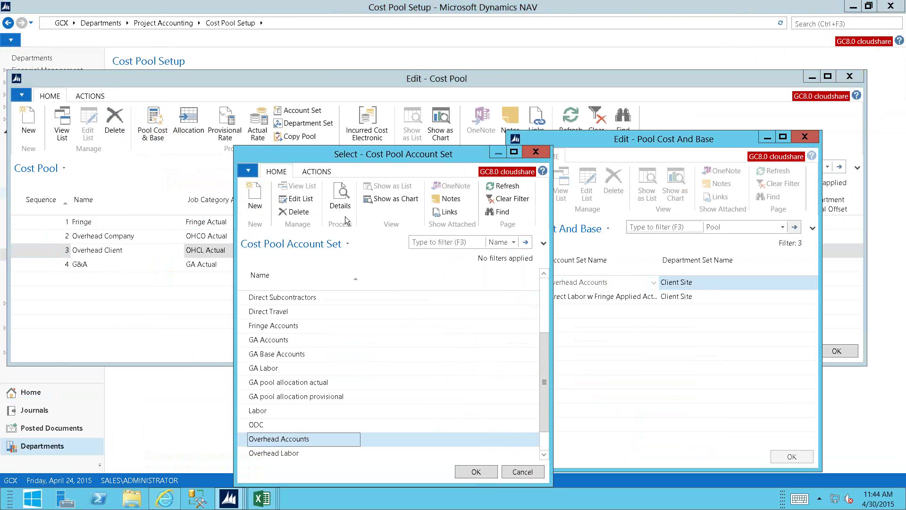
{"action": "left_click", "coordinate": [333, 203]}
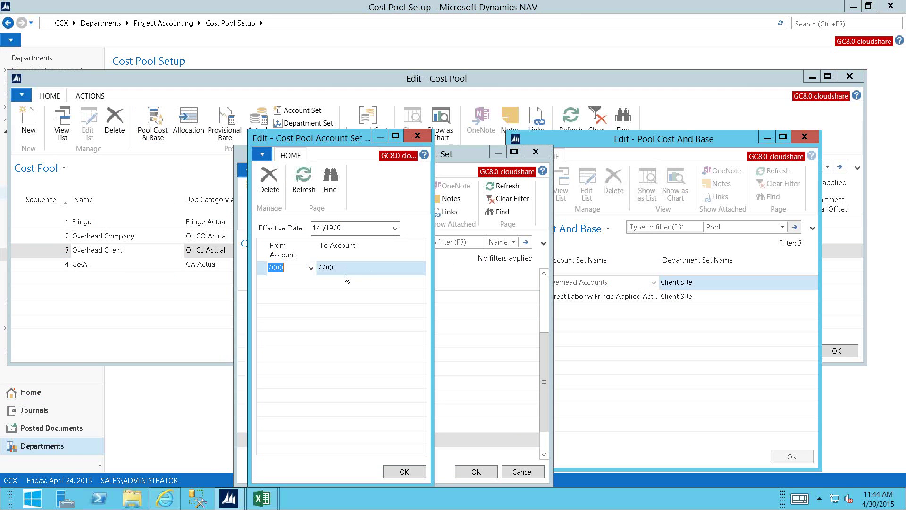
{"action": "left_click", "coordinate": [416, 137]}
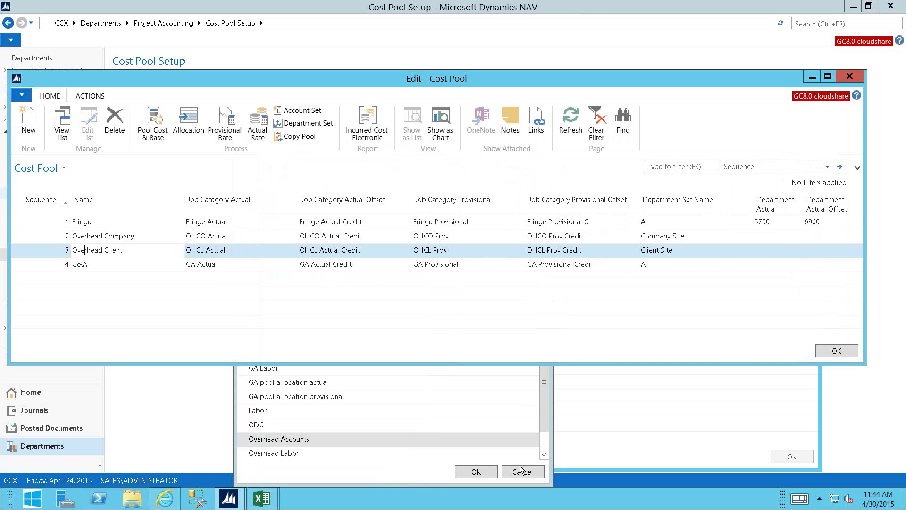
{"action": "left_click", "coordinate": [522, 471]}
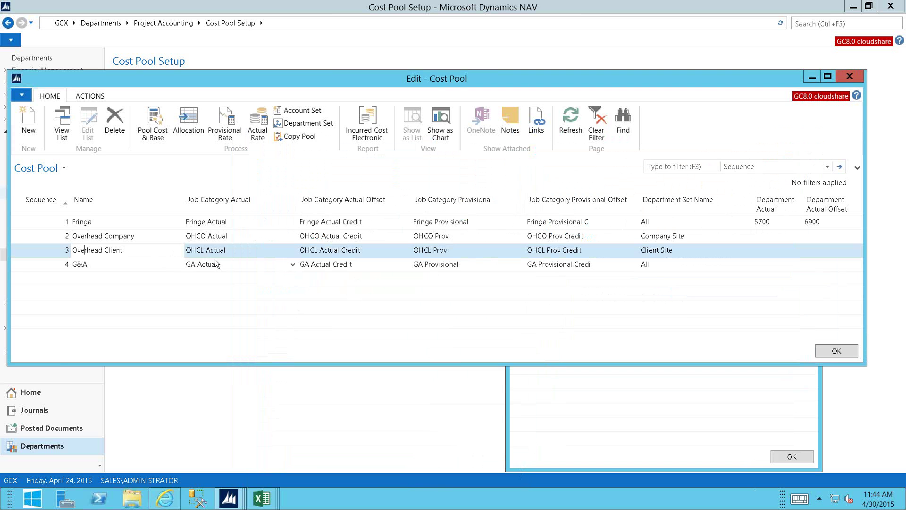
Step: Review the Overhead Client pool's direct labor base and its actual and provisional allocation settings, closing both without changes
{"action": "left_click", "coordinate": [186, 117]}
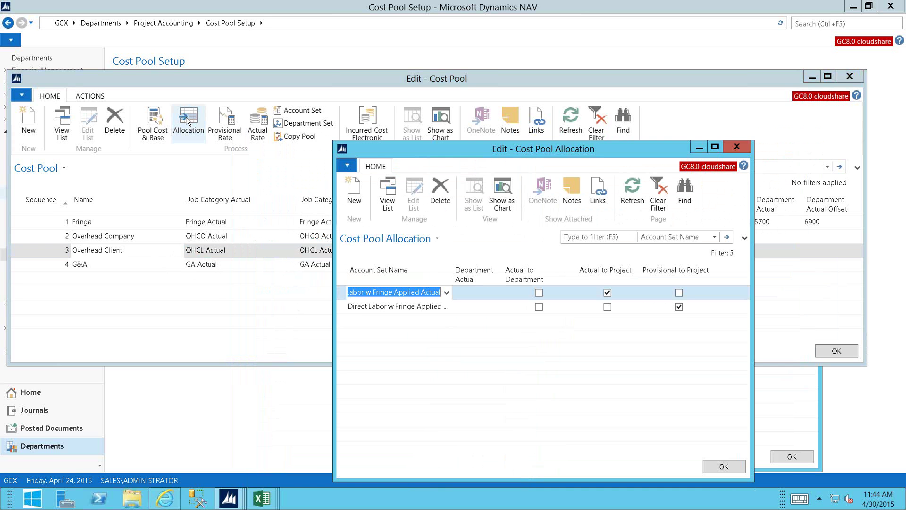
{"action": "key", "text": "Escape"}
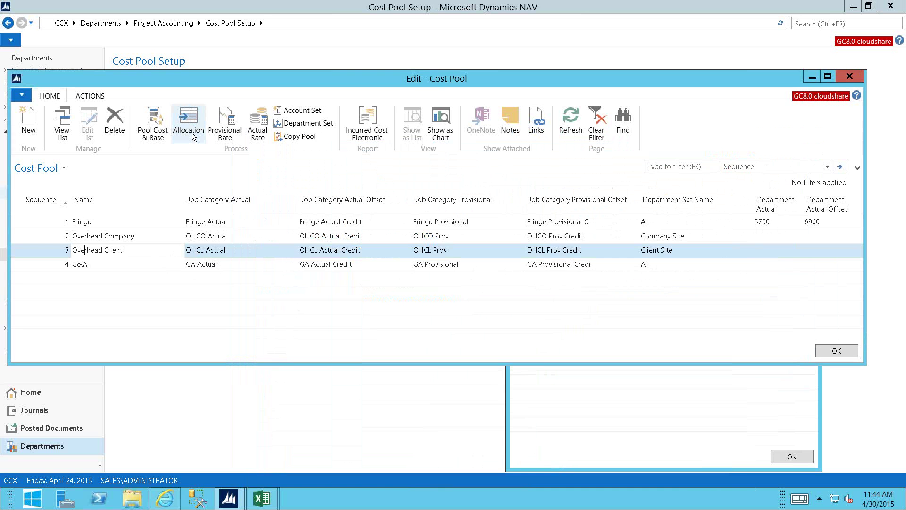
{"action": "left_click", "coordinate": [150, 137]}
{"action": "left_click", "coordinate": [626, 295]}
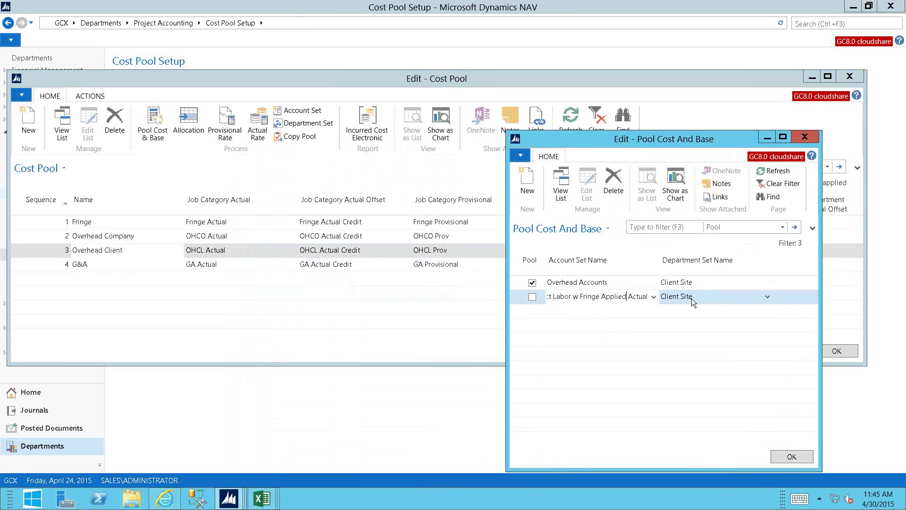
{"action": "left_click", "coordinate": [809, 137]}
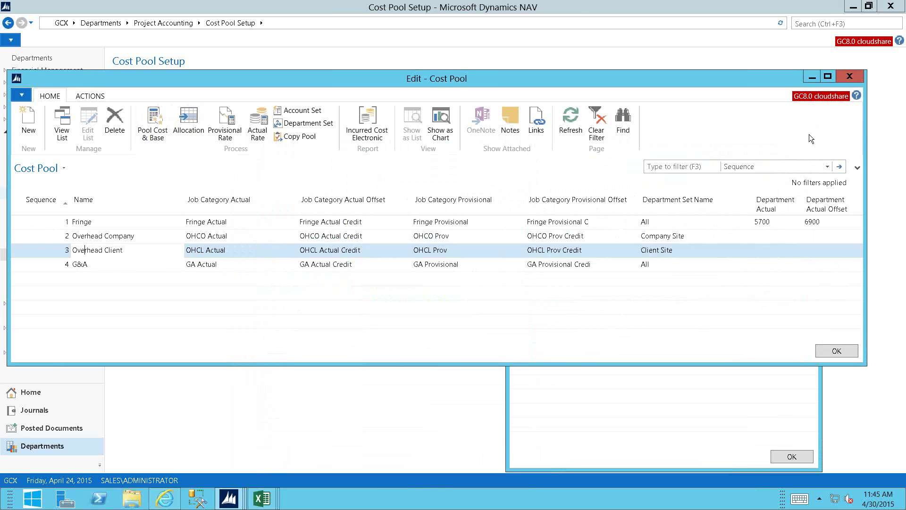
{"action": "left_click", "coordinate": [205, 129]}
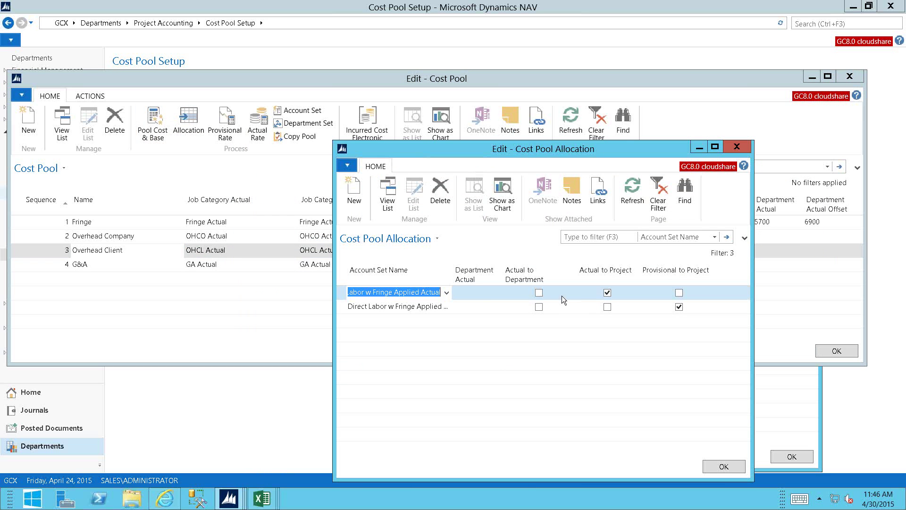
{"action": "left_click", "coordinate": [736, 148]}
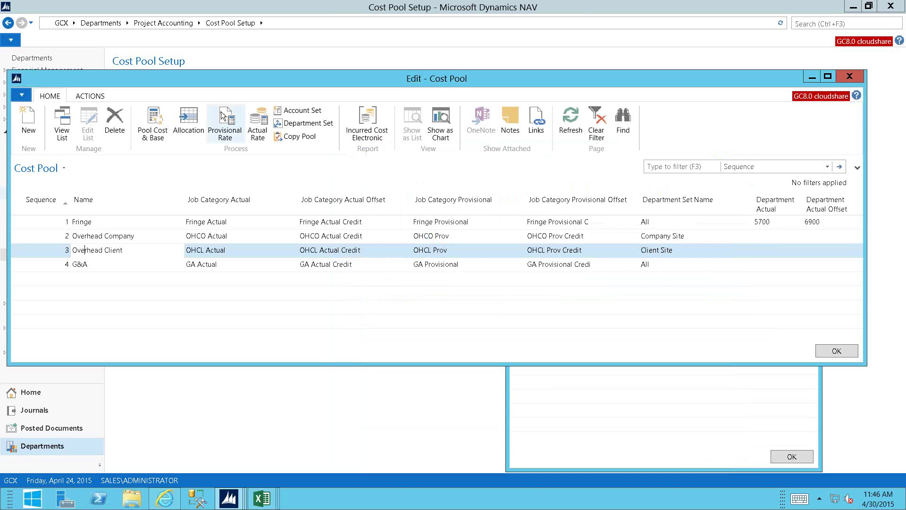
Step: Add a provisional rate of 55 starting 1/1/2014 to the Overhead Client cost pool
{"action": "left_click", "coordinate": [222, 115]}
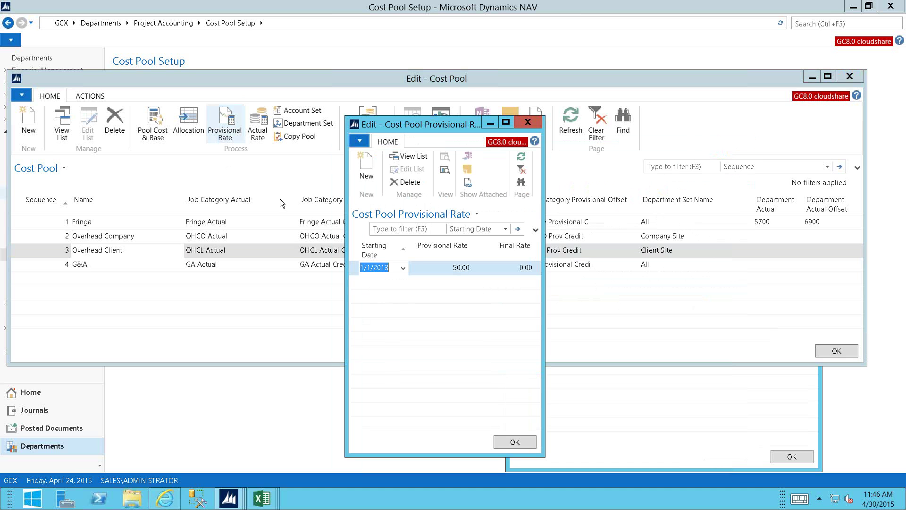
{"action": "left_click", "coordinate": [400, 283]}
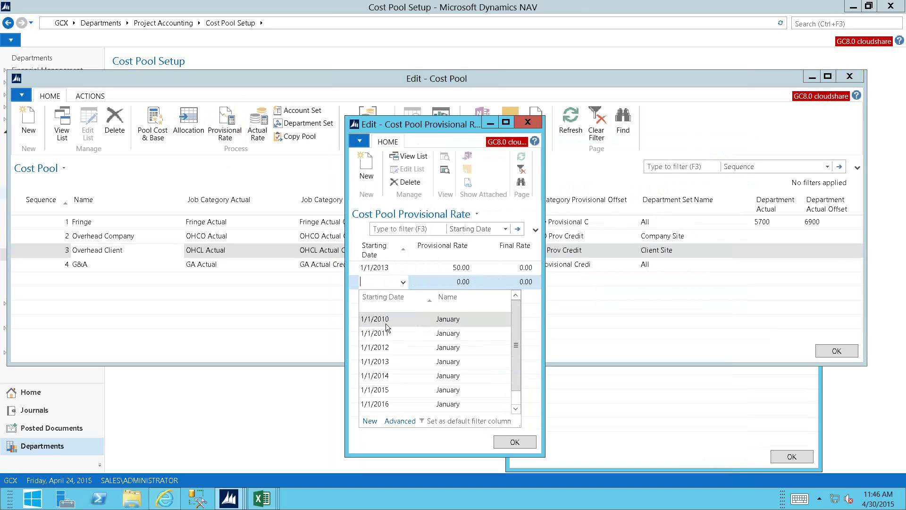
{"action": "left_click", "coordinate": [383, 376]}
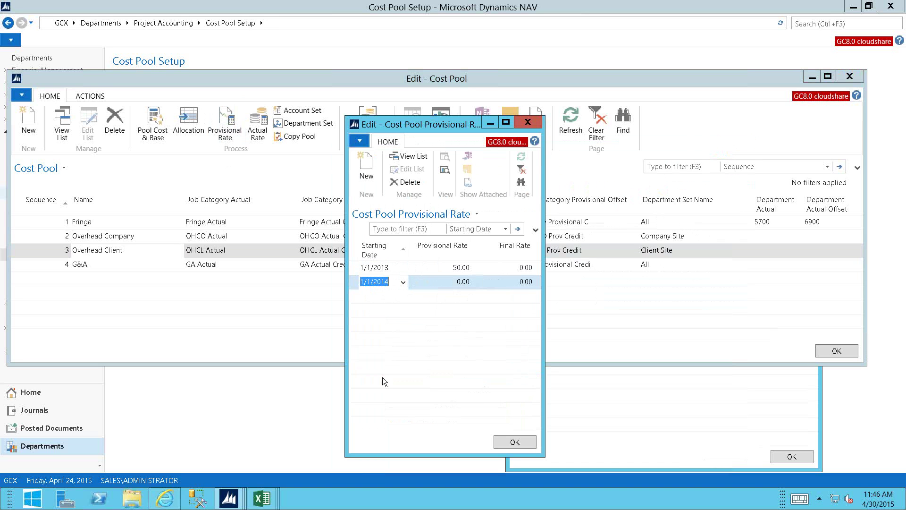
{"action": "left_click", "coordinate": [446, 283]}
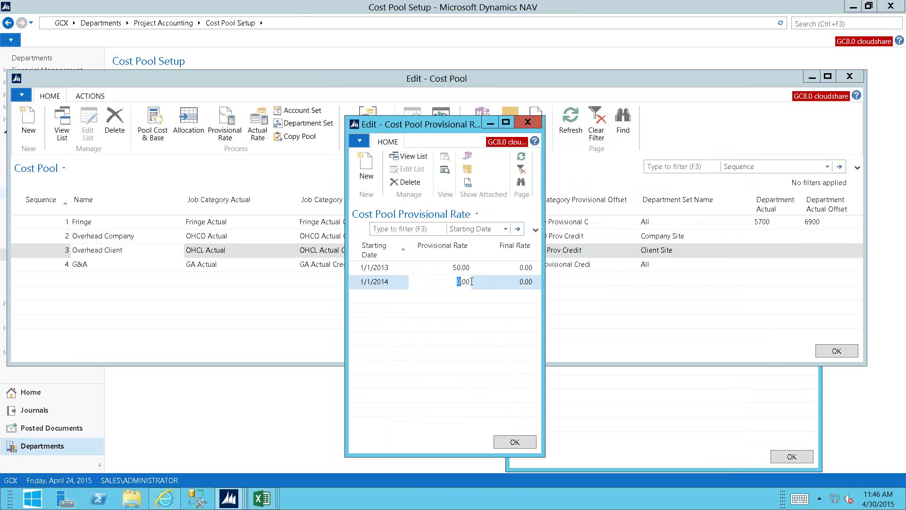
{"action": "left_click_drag", "start_coordinate": [455, 281], "coordinate": [472, 282]}
{"action": "type", "text": "55"}
Step: Set the final rate of the 1/1/2013 line to 51 and close the rate, cost pool and pool base windows
{"action": "left_click", "coordinate": [506, 268]}
{"action": "key", "text": "Delete"}
{"action": "key", "text": "Delete"}
{"action": "key", "text": "Delete"}
{"action": "key", "text": "Delete"}
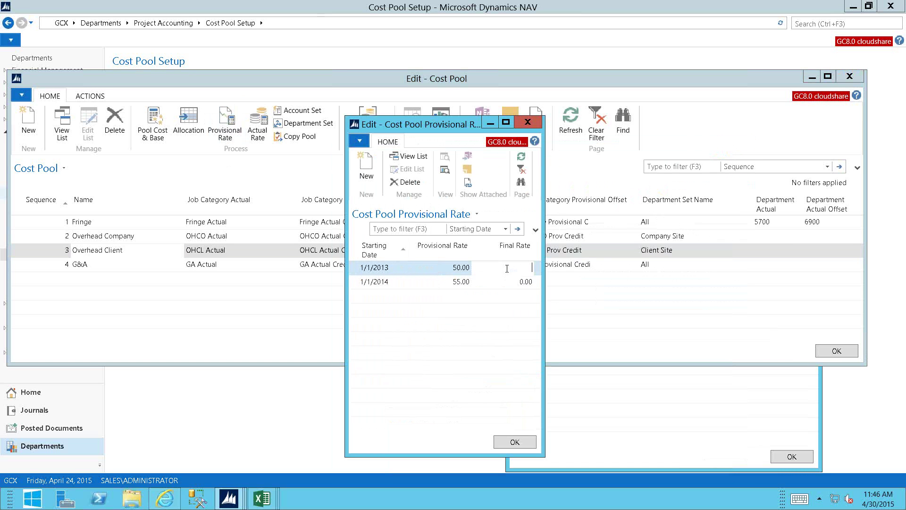
{"action": "type", "text": "51"}
{"action": "left_click", "coordinate": [508, 286]}
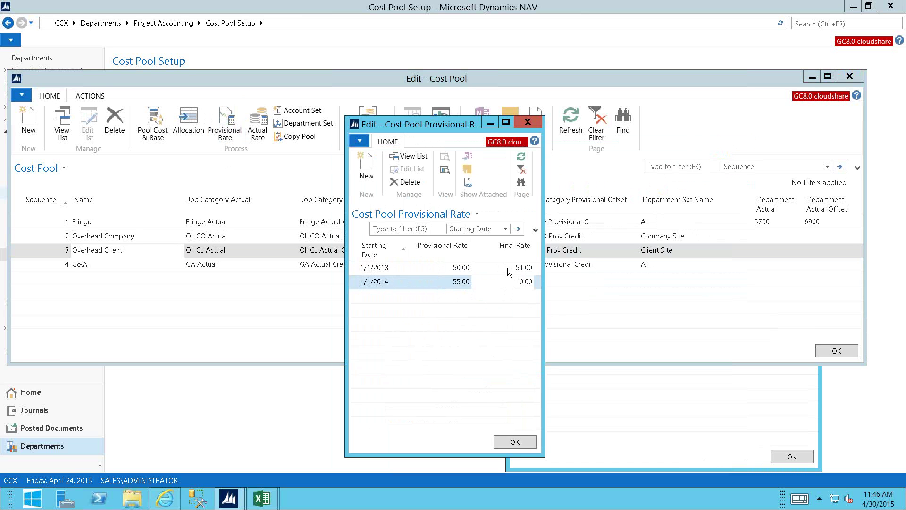
{"action": "left_click", "coordinate": [516, 442]}
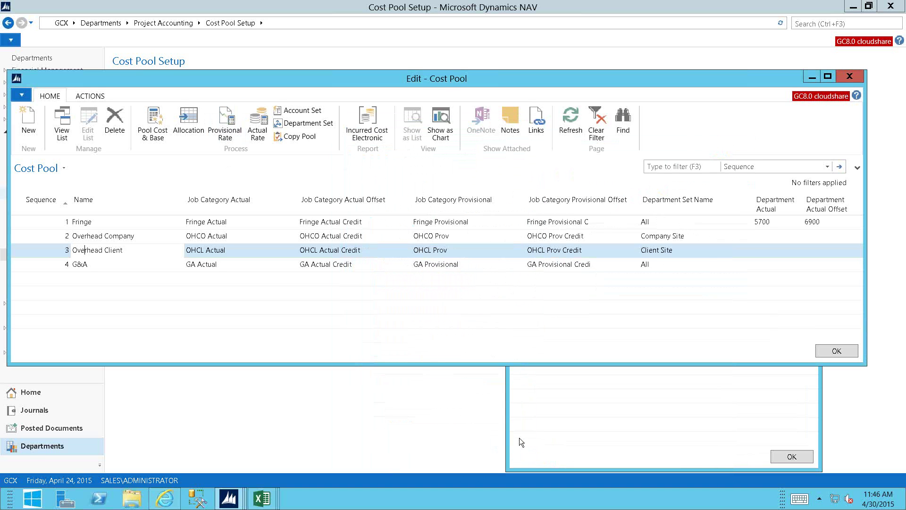
{"action": "left_click", "coordinate": [836, 351]}
{"action": "left_click", "coordinate": [788, 459]}
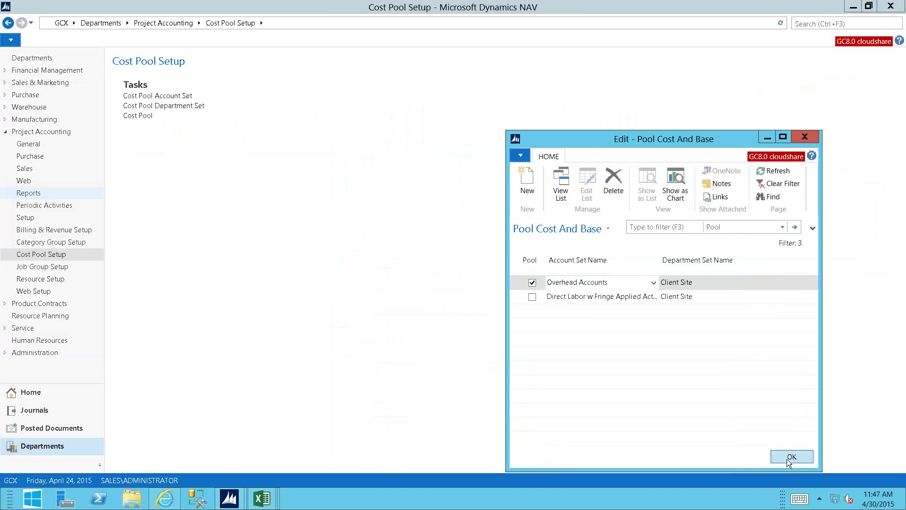
Step: Open the Chart of Accounts from General Ledger and select the OH to Project Company Site Actual account and its offset
{"action": "left_click", "coordinate": [5, 70]}
{"action": "left_click", "coordinate": [38, 83]}
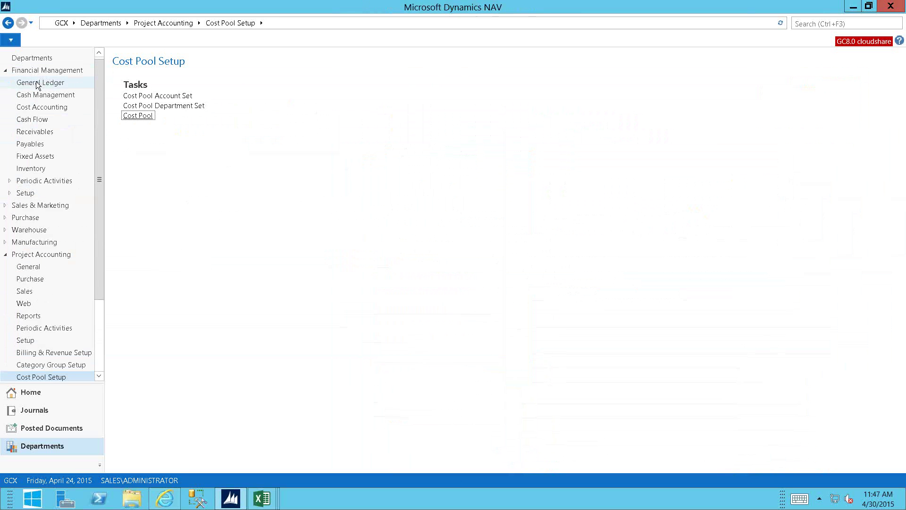
{"action": "left_click", "coordinate": [133, 97]}
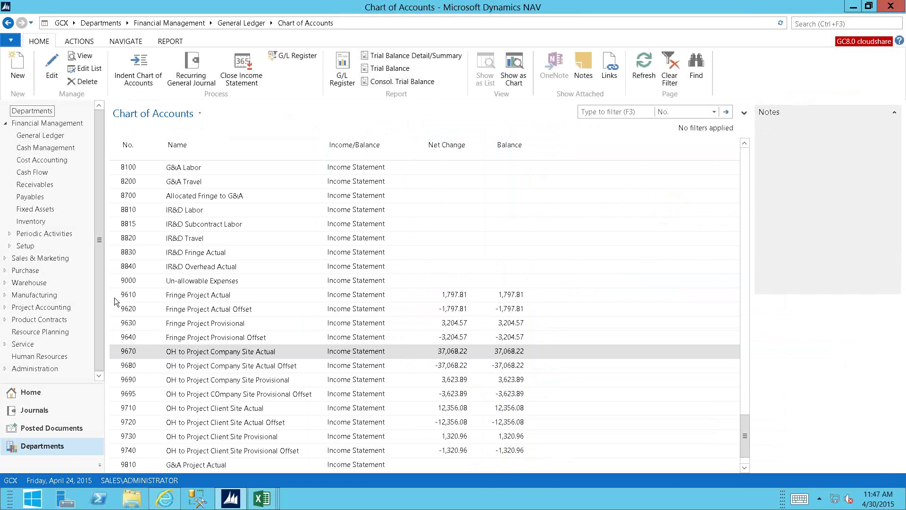
{"action": "left_click", "coordinate": [114, 355]}
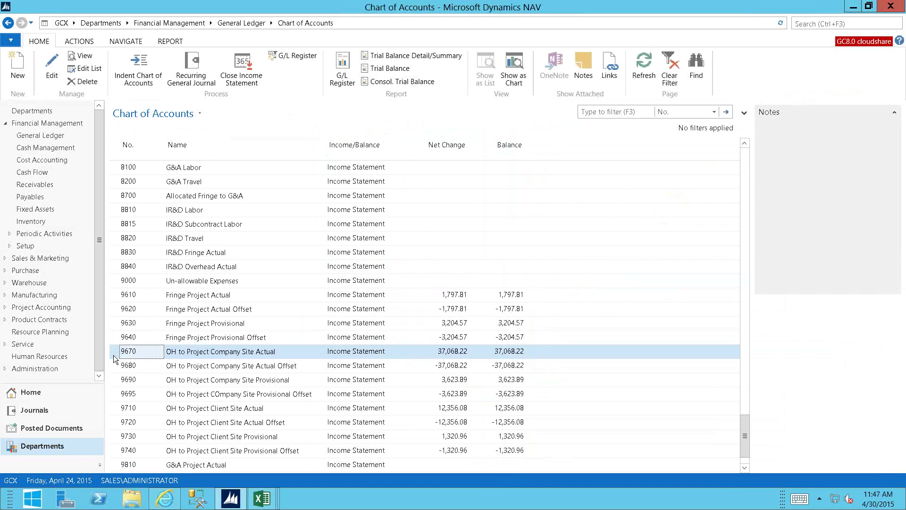
{"action": "left_click_drag", "start_coordinate": [114, 359], "coordinate": [114, 367]}
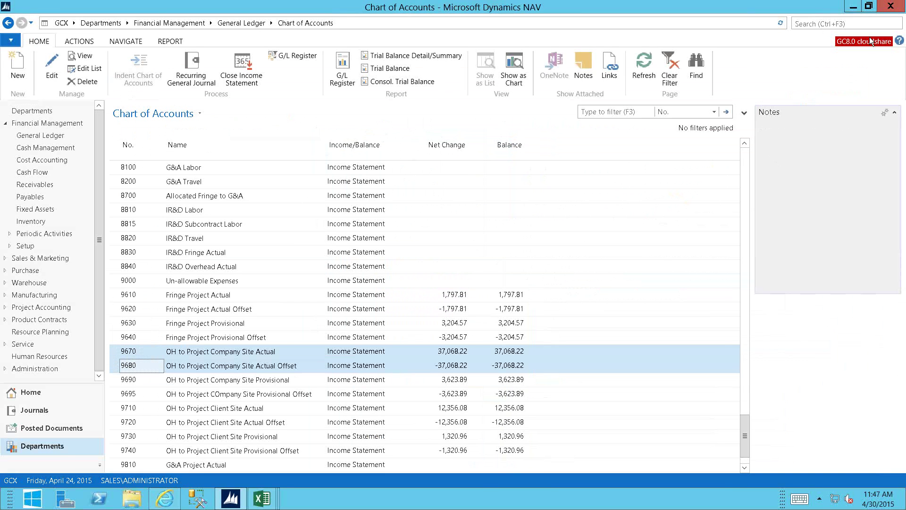
Step: Search for "allocate", open the Project Accounting Allocate Costs task, review its accounting period and scheduling options, and cancel
{"action": "left_click", "coordinate": [819, 22]}
{"action": "type", "text": "allocate"}
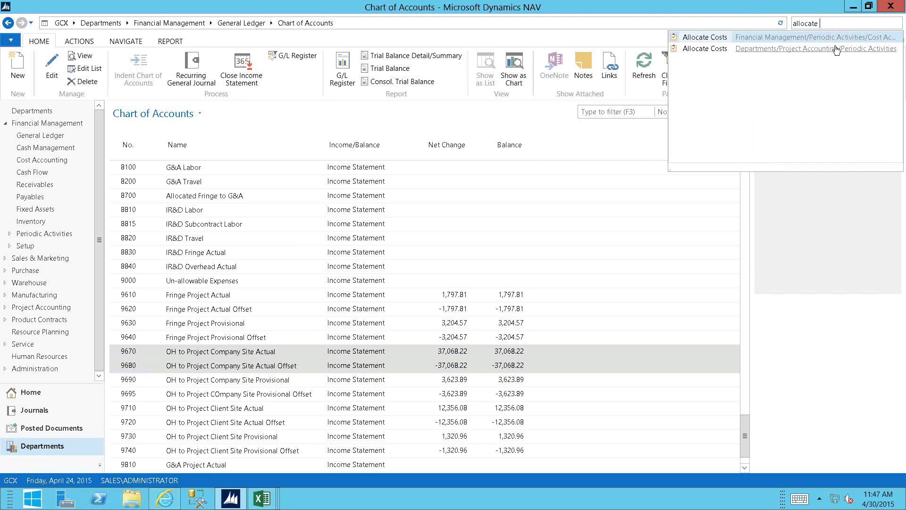
{"action": "left_click", "coordinate": [703, 48]}
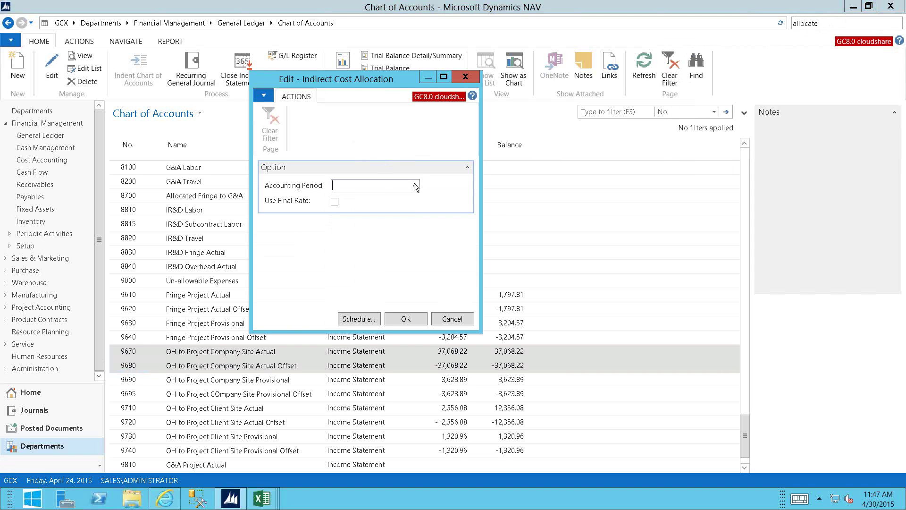
{"action": "left_click", "coordinate": [416, 185]}
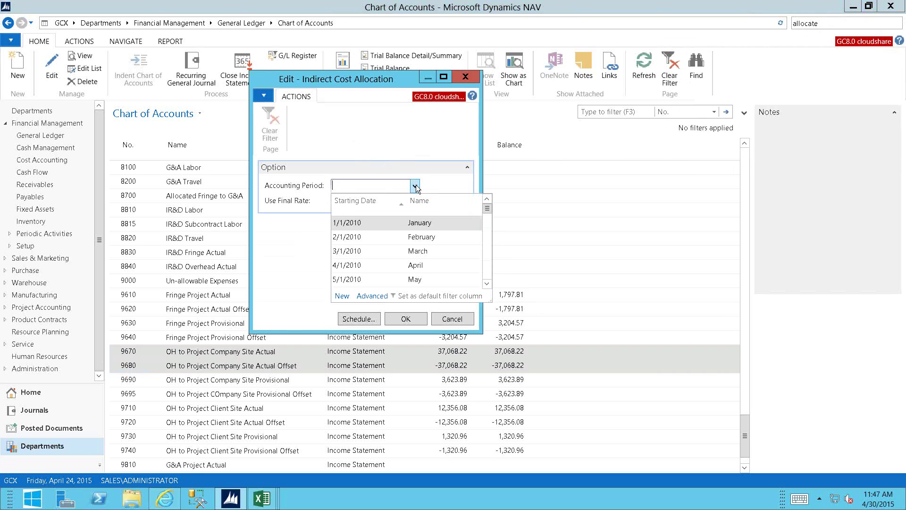
{"action": "left_click", "coordinate": [416, 185]}
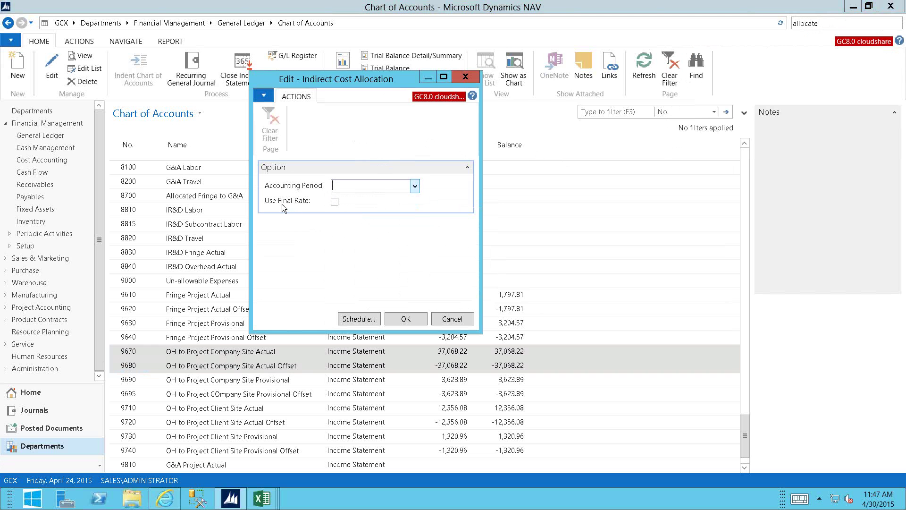
{"action": "left_click", "coordinate": [355, 318]}
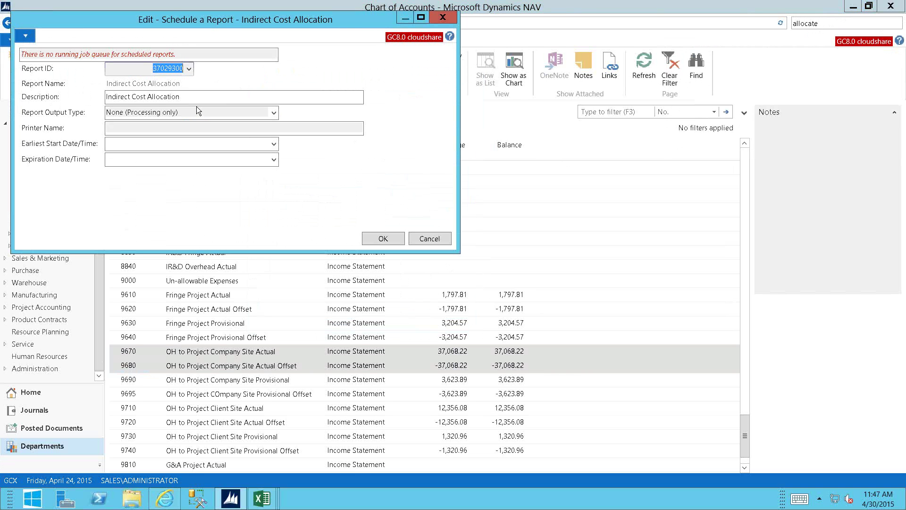
{"action": "left_click", "coordinate": [428, 237]}
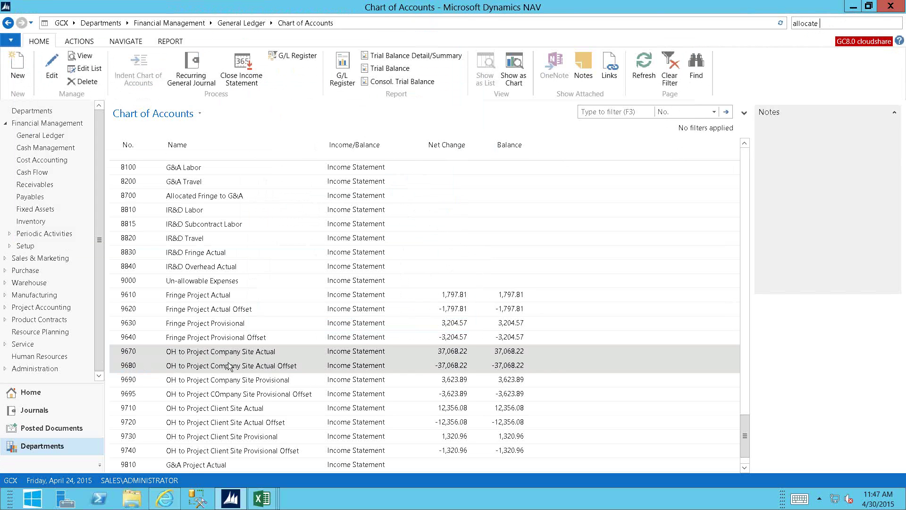
Step: Open the ledger entries behind the net change of OH to Project Company Site Actual, examine their job, WBS and amount columns, and close them
{"action": "left_click", "coordinate": [451, 352]}
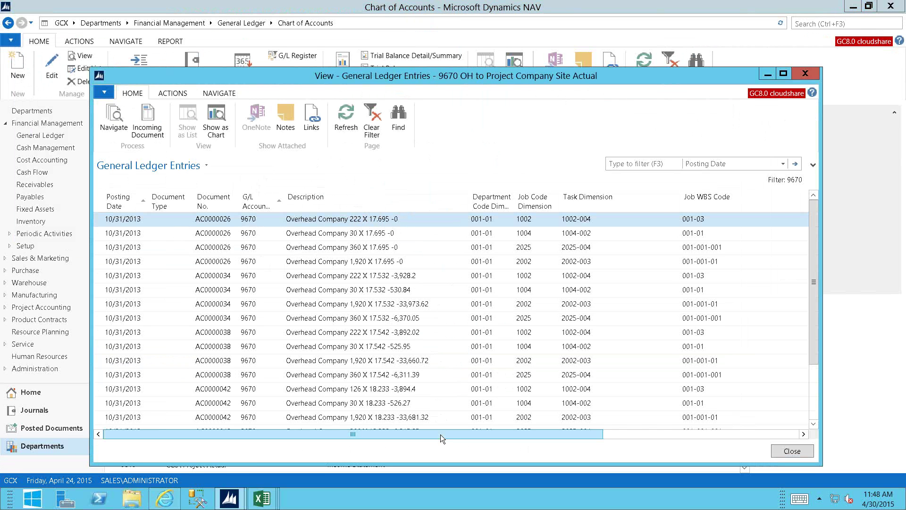
{"action": "left_click_drag", "start_coordinate": [458, 435], "coordinate": [499, 435]}
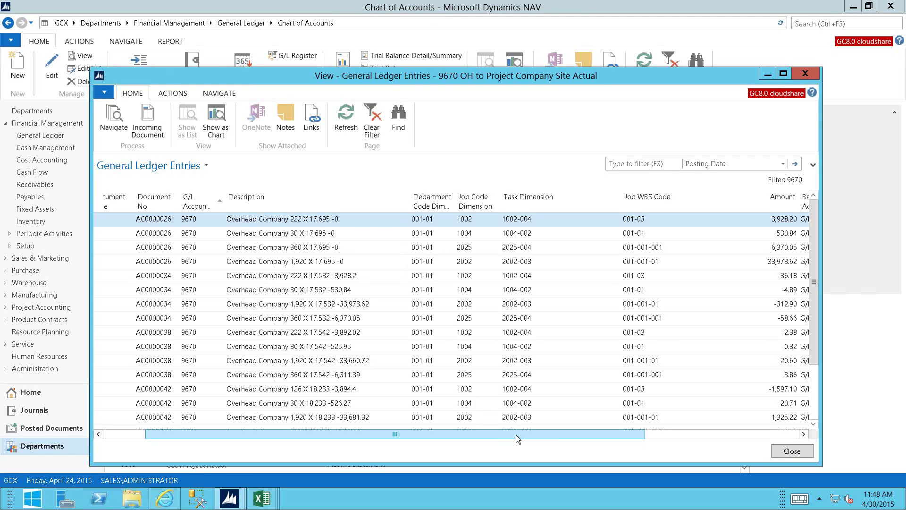
{"action": "left_click_drag", "start_coordinate": [531, 435], "coordinate": [554, 434]}
{"action": "scroll", "coordinate": [740, 232], "scroll_direction": "right", "scroll_amount": 3}
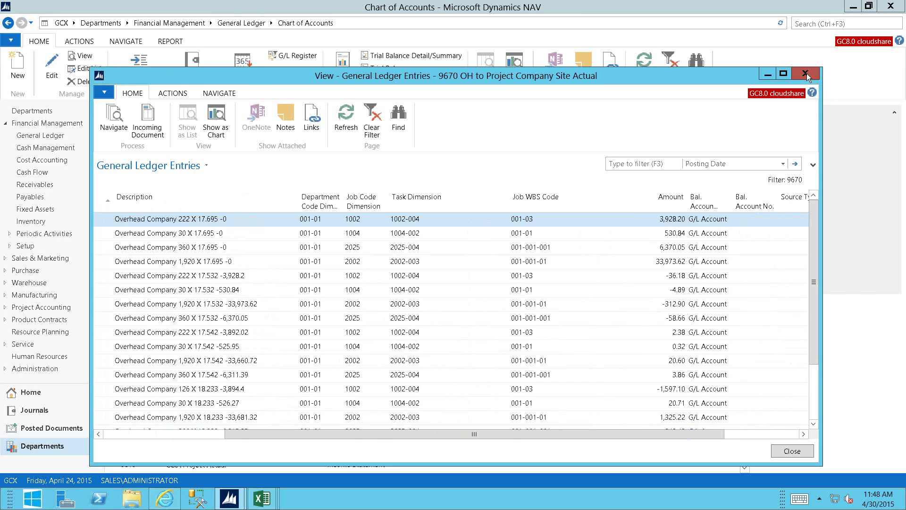
{"action": "left_click", "coordinate": [807, 74]}
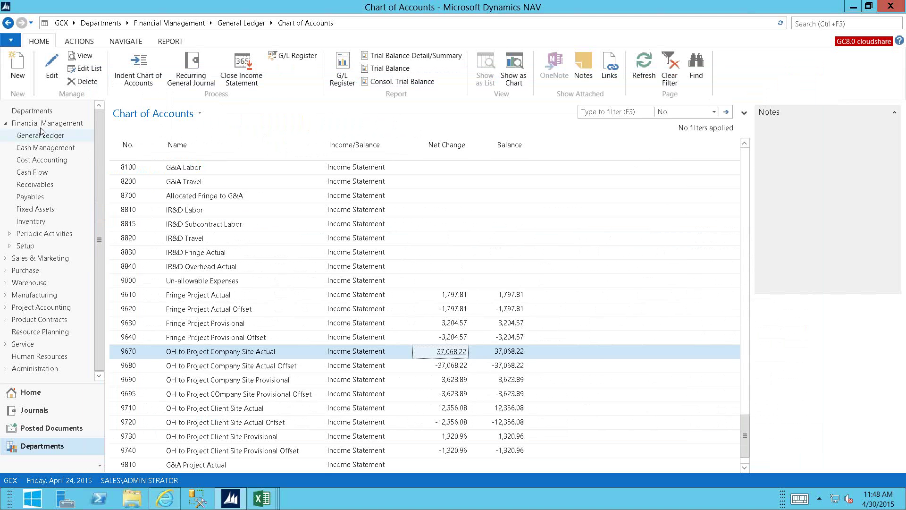
Step: Return to the home Role Center and open the job card of job 1002 Acoustic kitty
{"action": "left_click", "coordinate": [9, 398]}
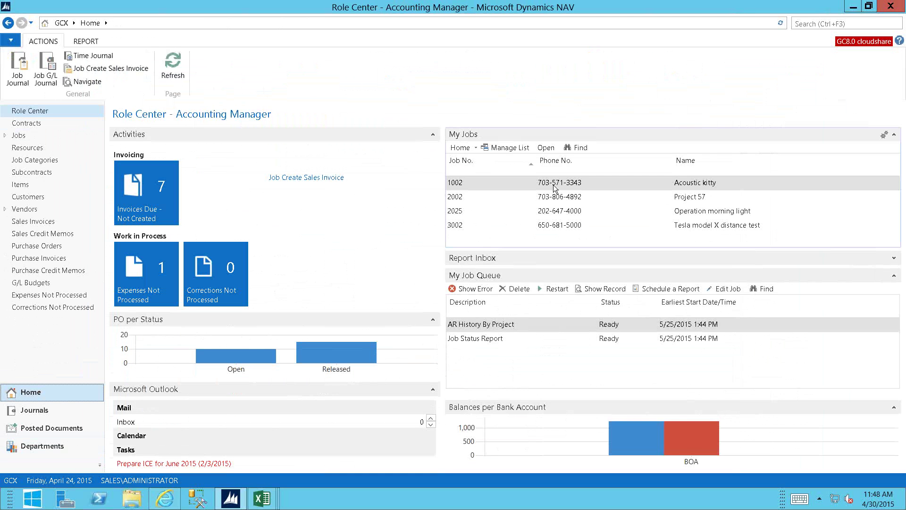
{"action": "left_click", "coordinate": [555, 187]}
{"action": "double_click", "coordinate": [555, 187]}
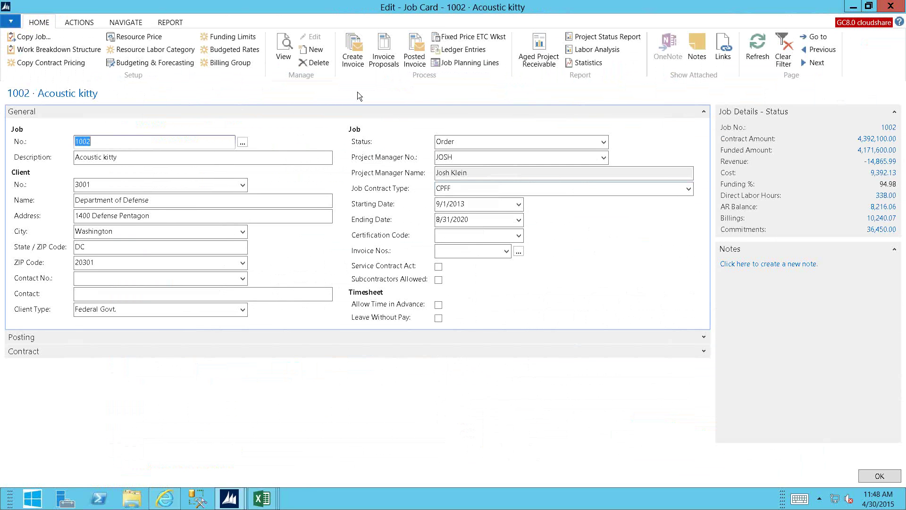
Step: Open Create Job Invoice Proposal for job 1002, review its billing group choices and period options, and close it
{"action": "left_click", "coordinate": [357, 60]}
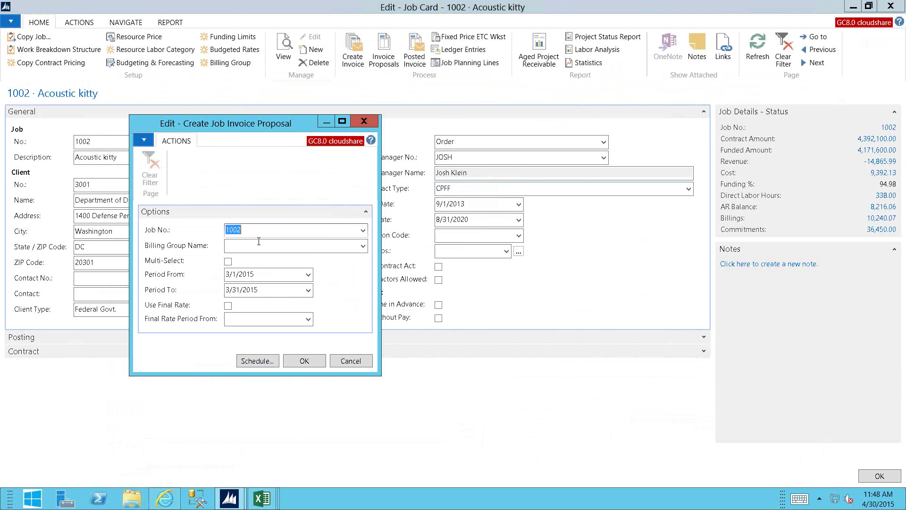
{"action": "left_click", "coordinate": [363, 247]}
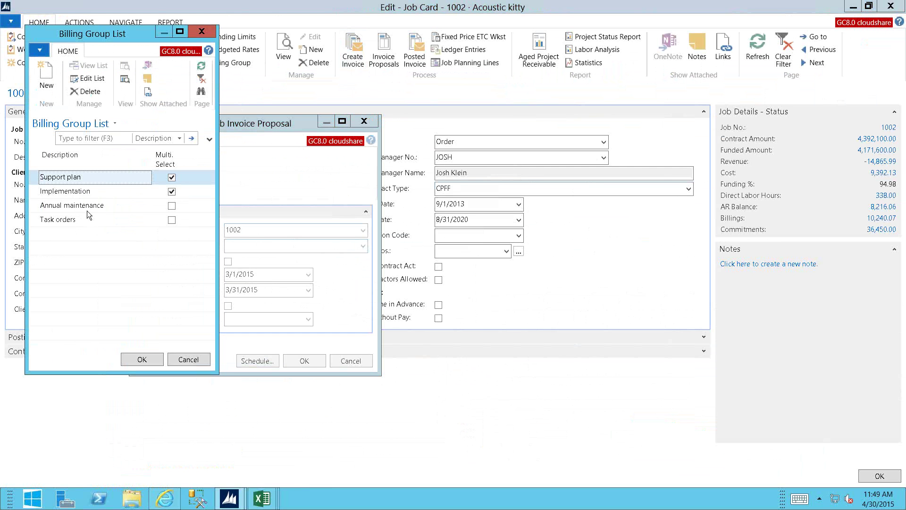
{"action": "left_click", "coordinate": [187, 359]}
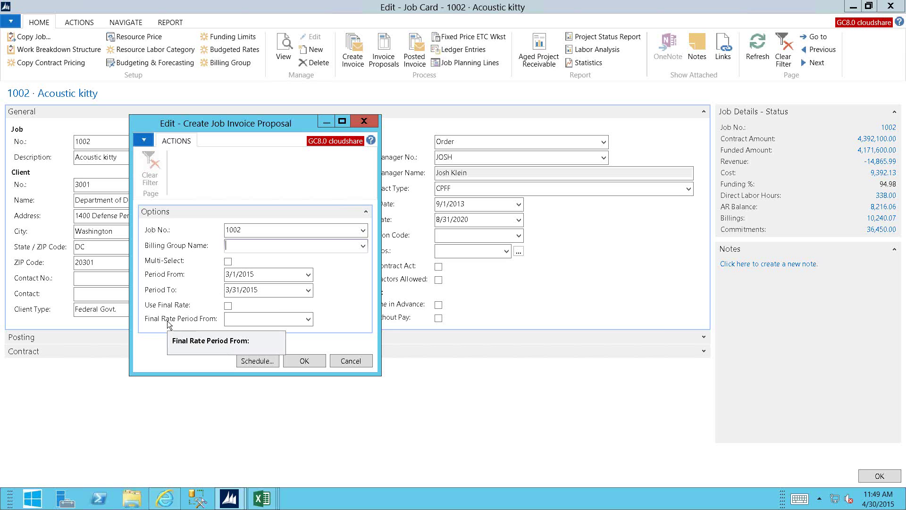
{"action": "left_click", "coordinate": [321, 363]}
Step: Open invoice proposal SI00079 and preview its GC invoice summarized By Resource
{"action": "left_click", "coordinate": [163, 220]}
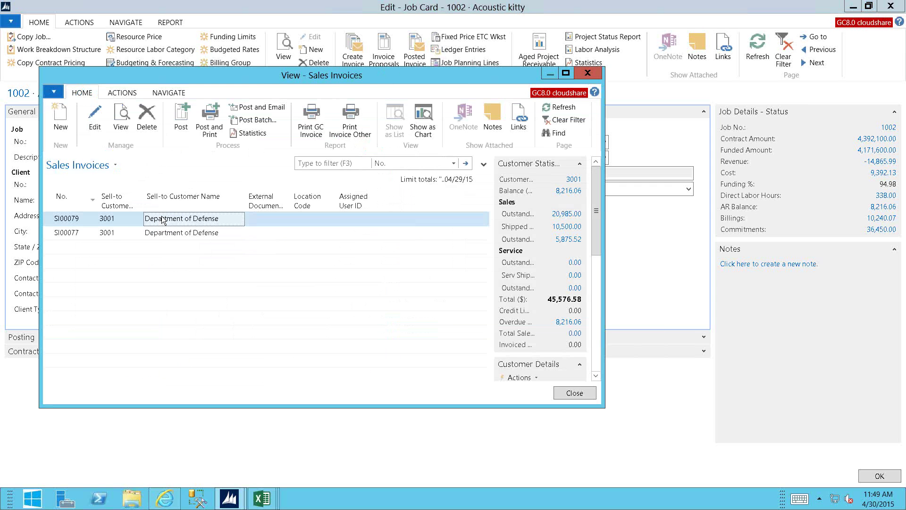
{"action": "double_click", "coordinate": [161, 218]}
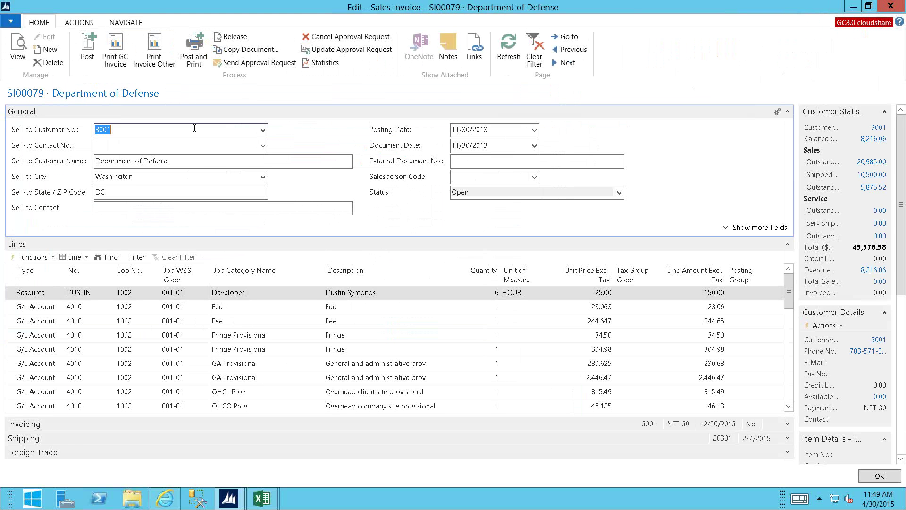
{"action": "left_click", "coordinate": [120, 61]}
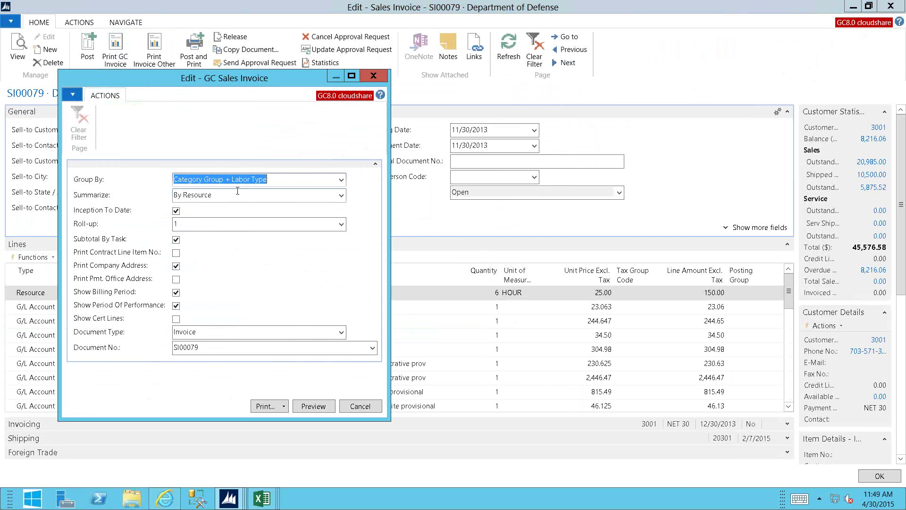
{"action": "left_click", "coordinate": [340, 195]}
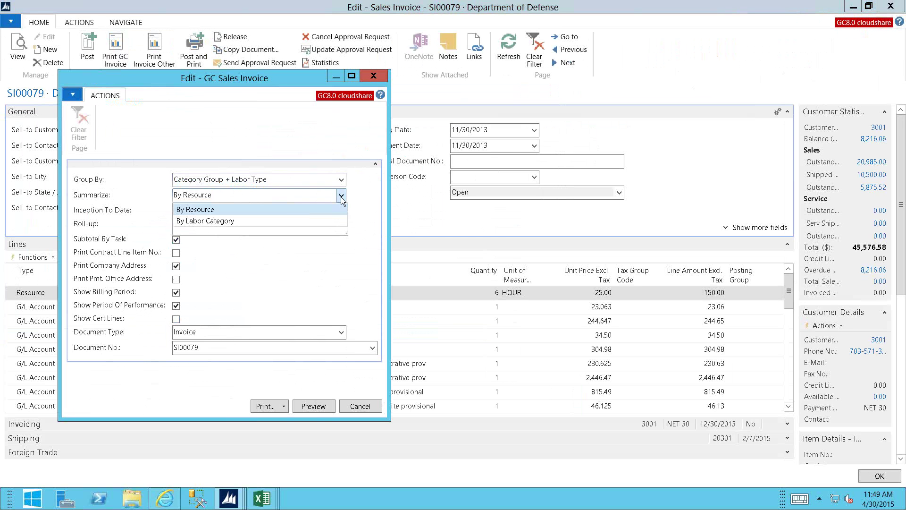
{"action": "left_click", "coordinate": [341, 196]}
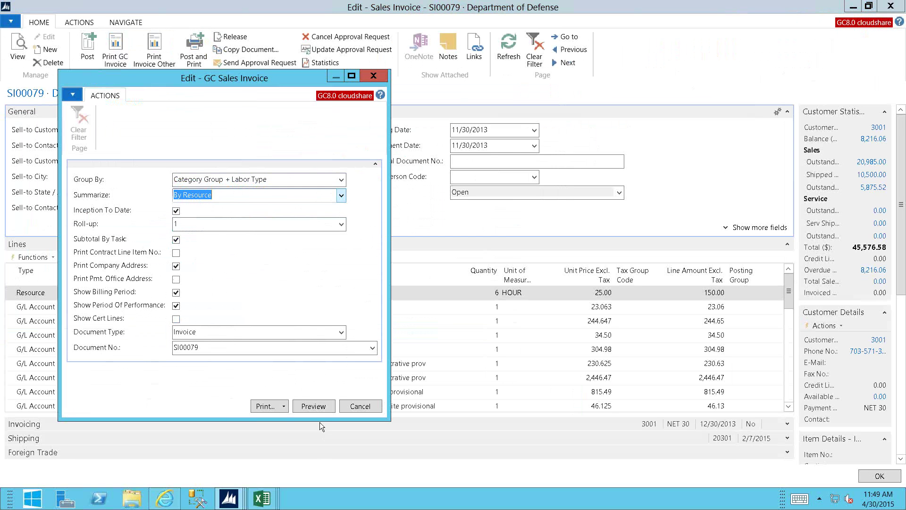
{"action": "left_click", "coordinate": [310, 411]}
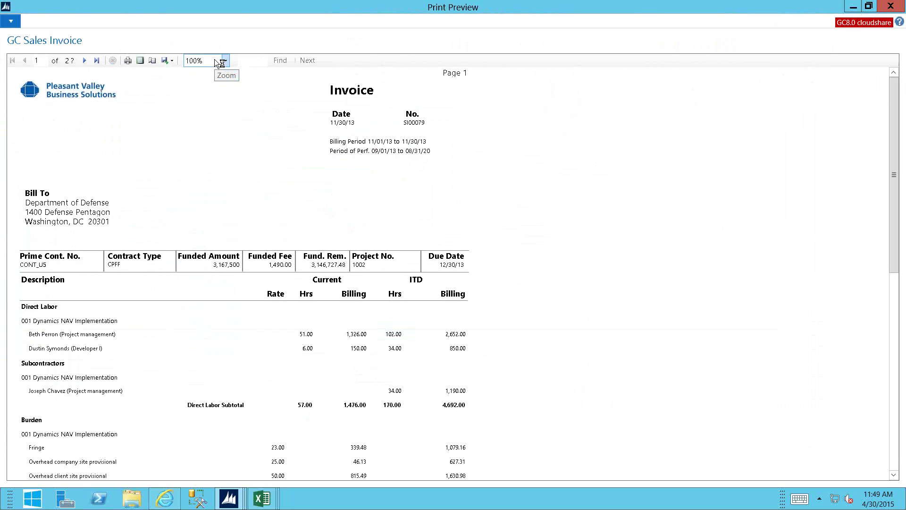
Step: Examine the invoice preview's labor, burden and fee sections at 150%, check the export formats, and close the preview
{"action": "left_click", "coordinate": [225, 61]}
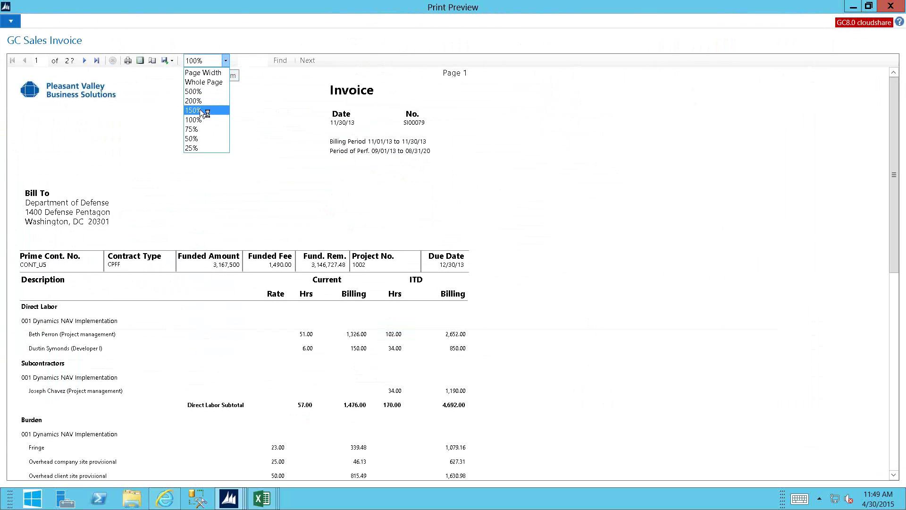
{"action": "left_click", "coordinate": [200, 109]}
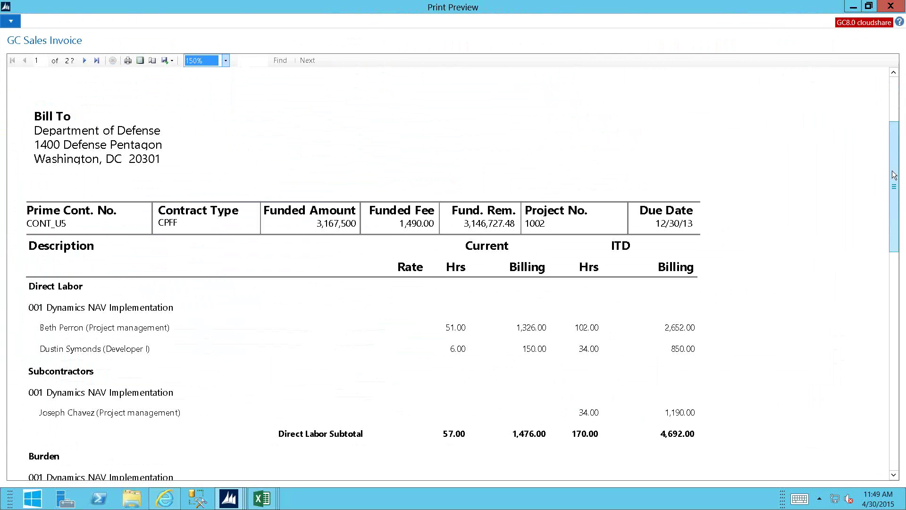
{"action": "left_click_drag", "start_coordinate": [893, 175], "coordinate": [893, 190]}
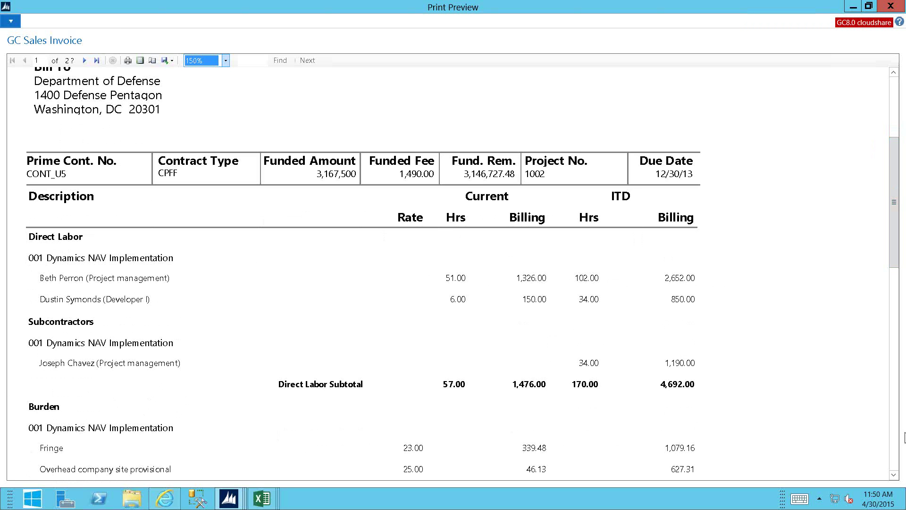
{"action": "scroll", "coordinate": [896, 225], "scroll_direction": "down", "scroll_amount": 1}
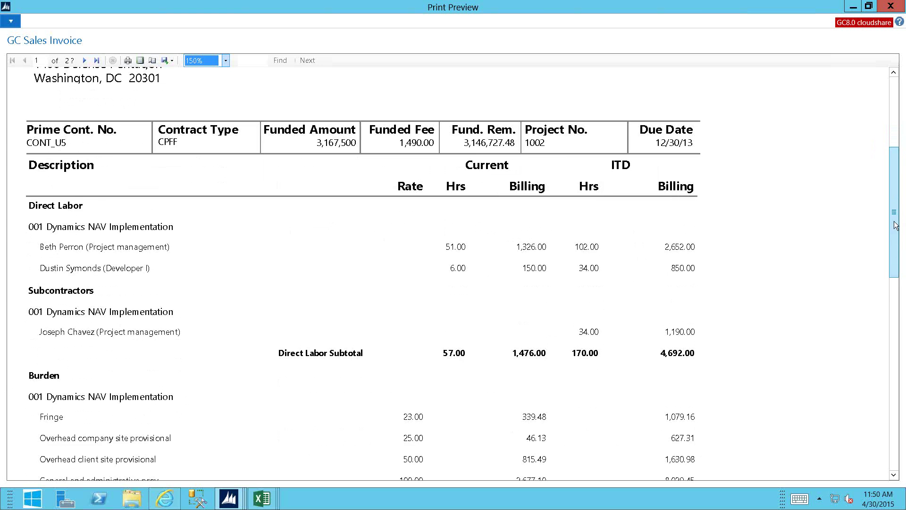
{"action": "scroll", "coordinate": [895, 226], "scroll_direction": "down", "scroll_amount": 2}
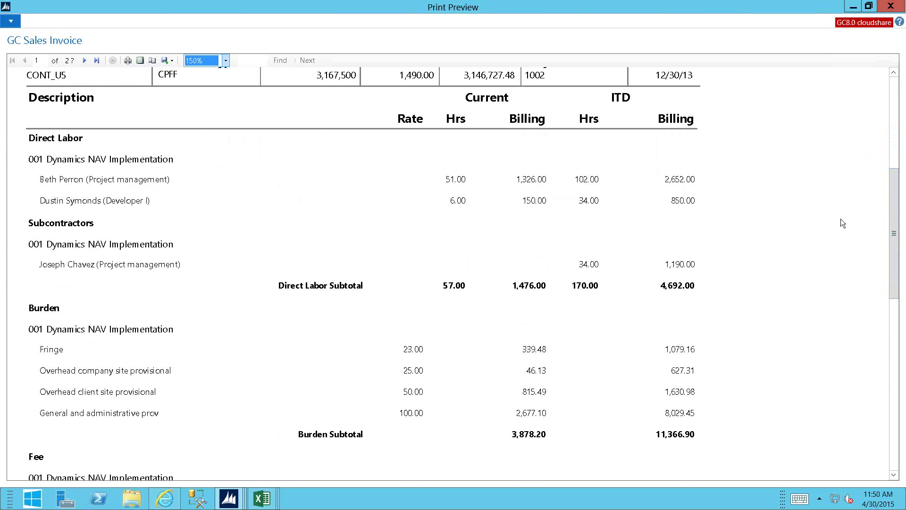
{"action": "scroll", "coordinate": [899, 214], "scroll_direction": "down", "scroll_amount": 3}
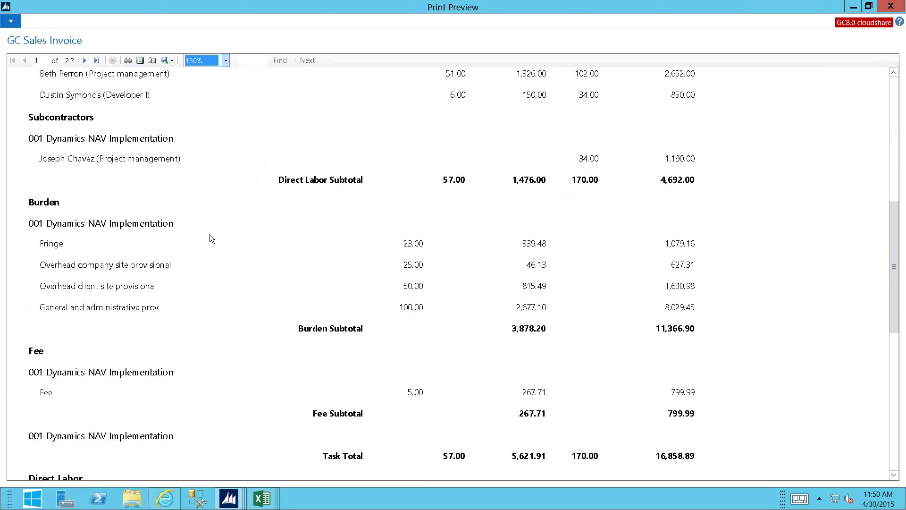
{"action": "left_click", "coordinate": [171, 61]}
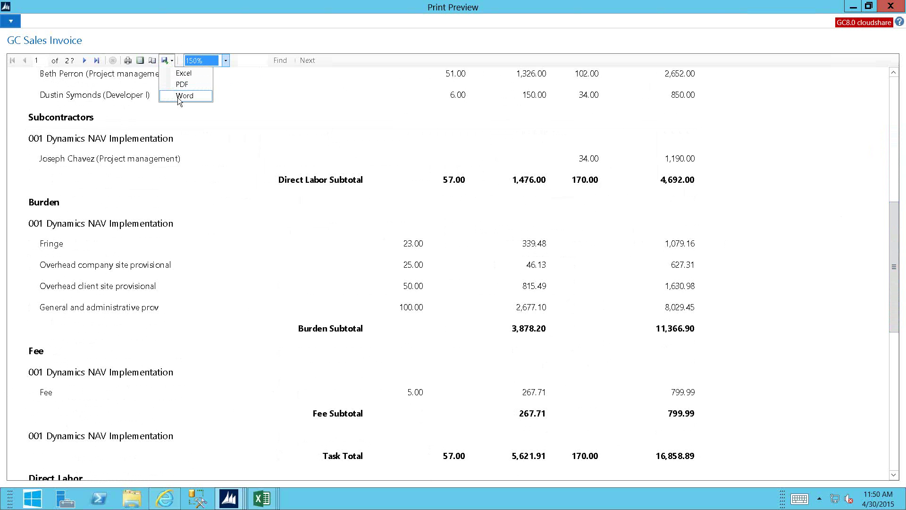
{"action": "left_click", "coordinate": [886, 10]}
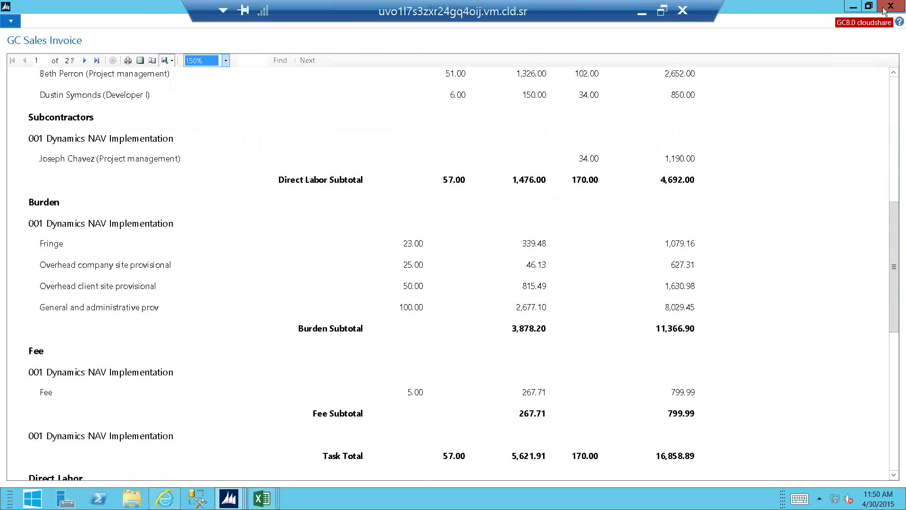
{"action": "left_click", "coordinate": [885, 11]}
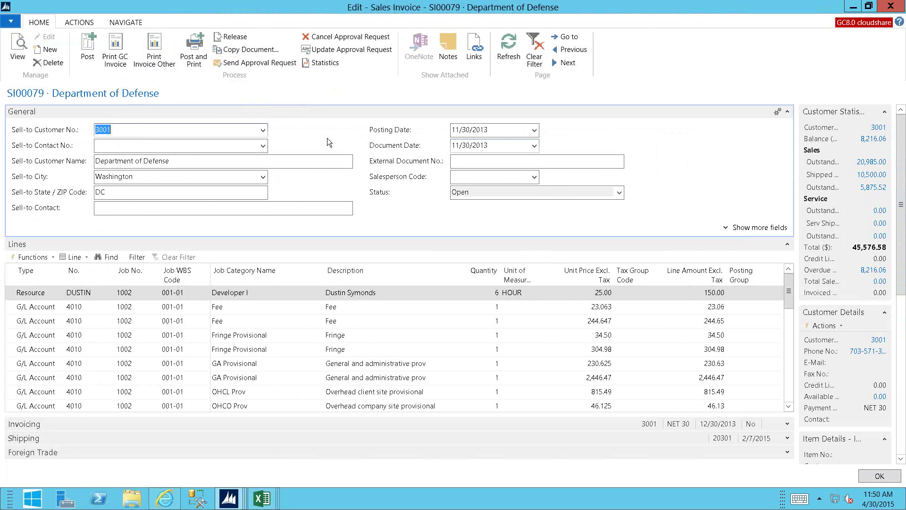
Step: Return to the Acoustic kitty job card and open its posted sales invoice SI-0108
{"action": "left_click", "coordinate": [88, 57]}
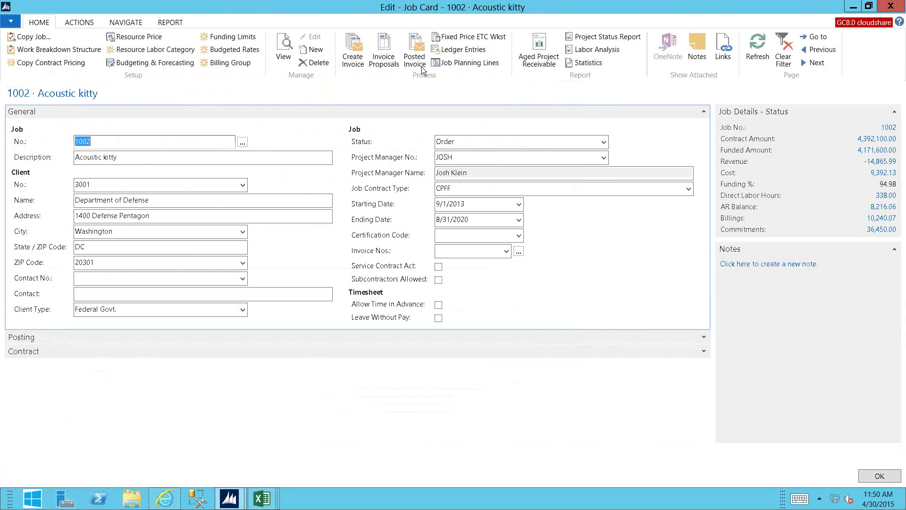
{"action": "left_click", "coordinate": [415, 52]}
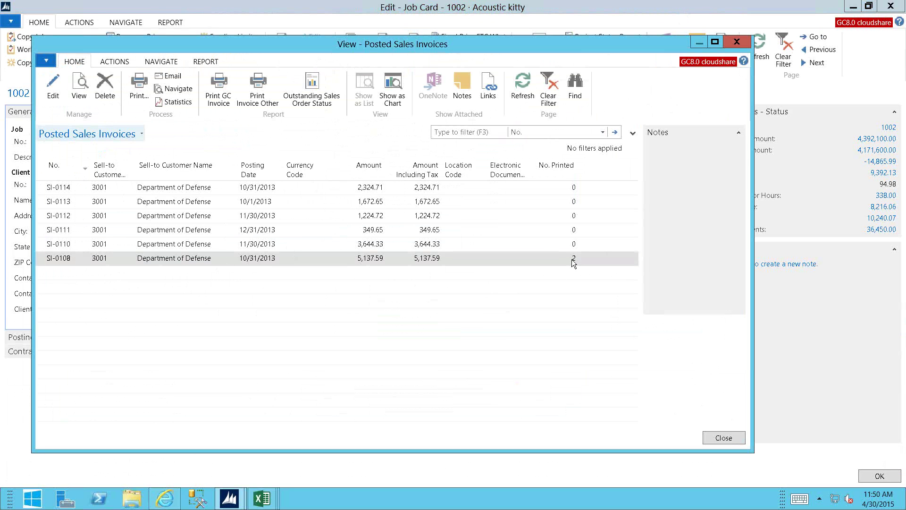
{"action": "left_click", "coordinate": [275, 261]}
{"action": "double_click", "coordinate": [276, 260]}
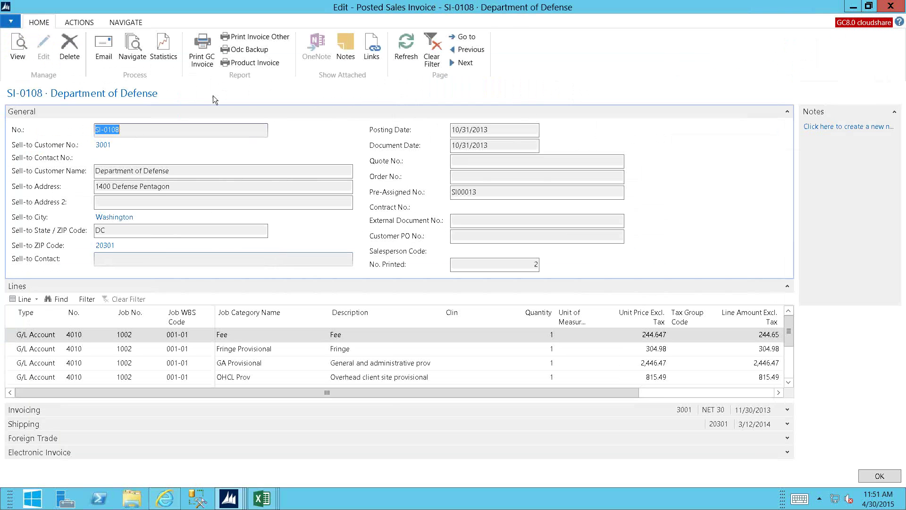
Step: Preview the GC invoice for posted invoice SI-0108 summarized By Labor Category
{"action": "left_click", "coordinate": [199, 62]}
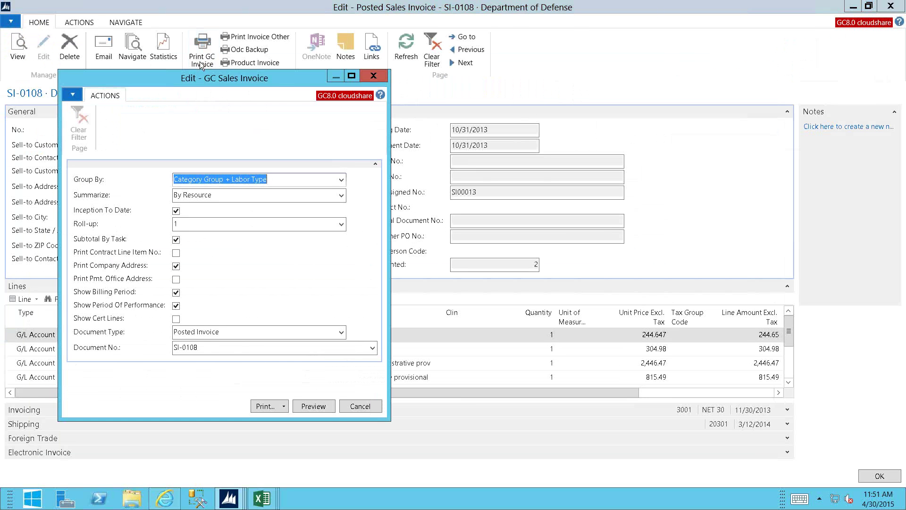
{"action": "left_click", "coordinate": [341, 195]}
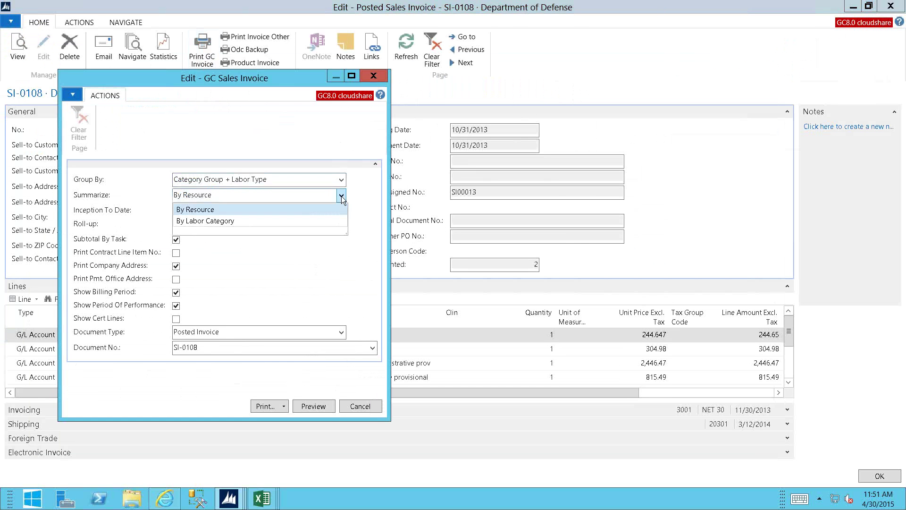
{"action": "left_click", "coordinate": [208, 220]}
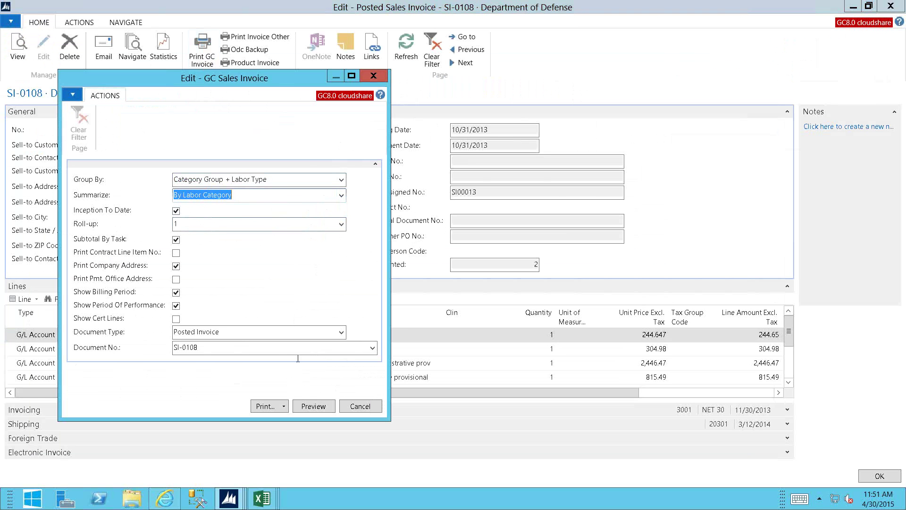
{"action": "left_click", "coordinate": [314, 406]}
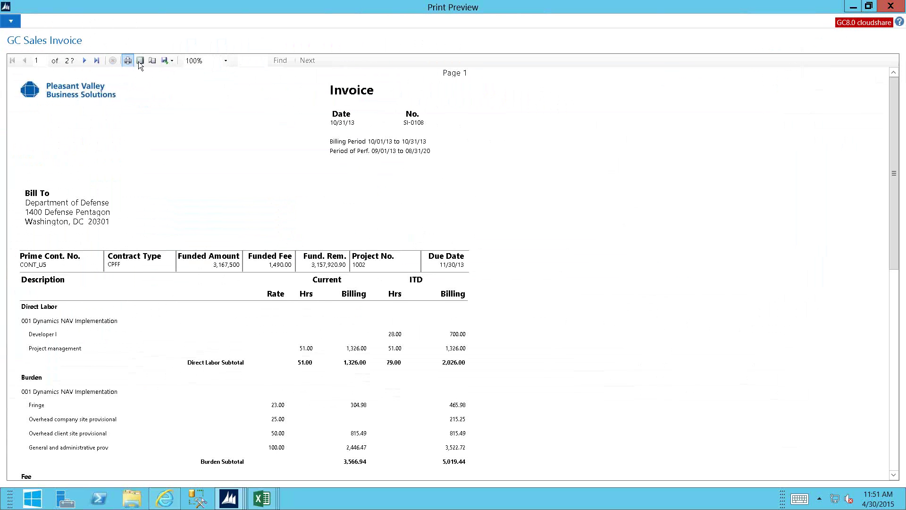
Step: Examine the direct labor lines of the labor category invoice preview at 150%, and close back to the job card
{"action": "left_click", "coordinate": [211, 61]}
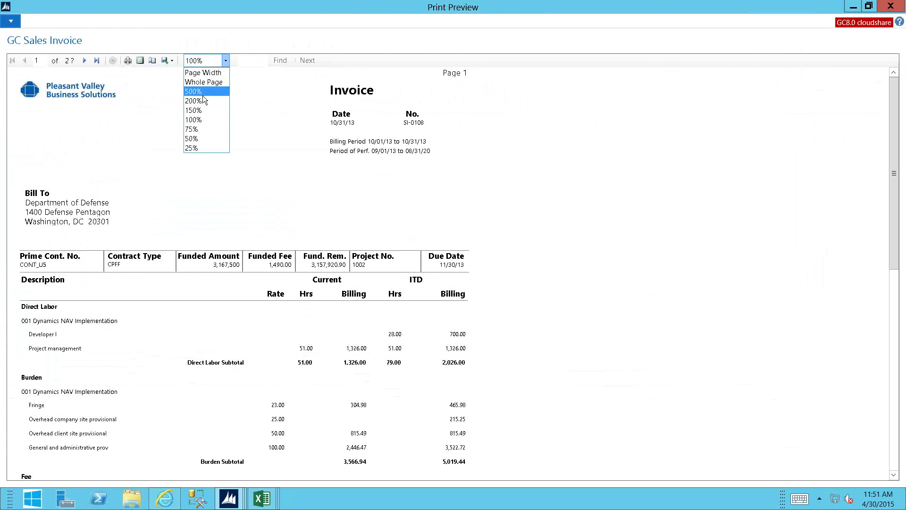
{"action": "left_click", "coordinate": [200, 110]}
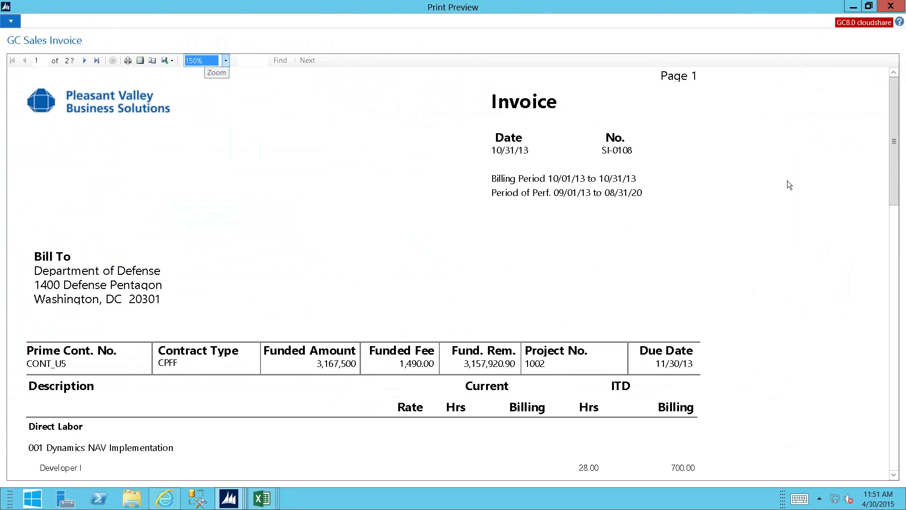
{"action": "left_click_drag", "start_coordinate": [894, 169], "coordinate": [893, 209]}
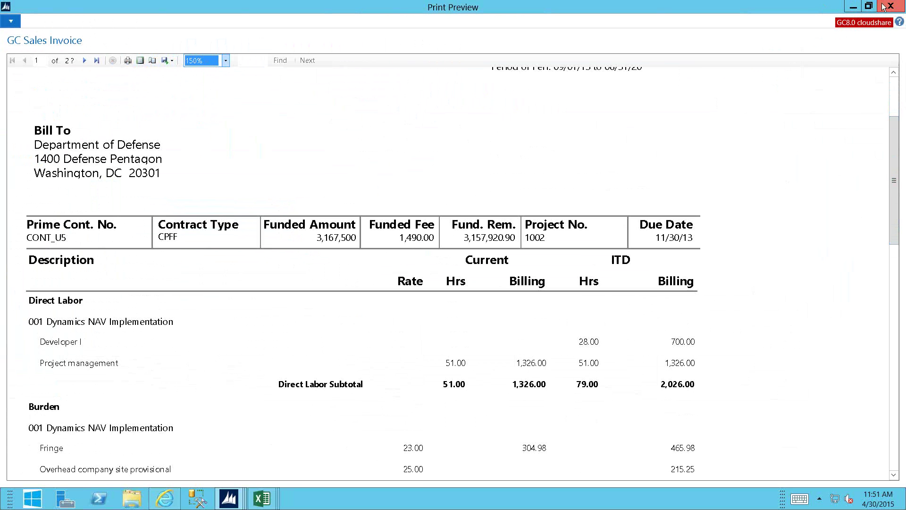
{"action": "key", "text": "Escape"}
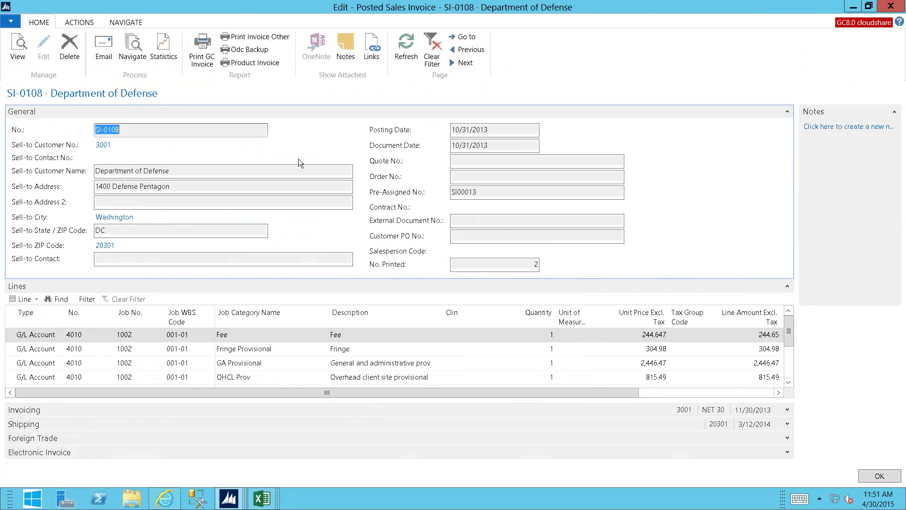
{"action": "key", "text": "Escape"}
{"action": "key", "text": "Escape"}
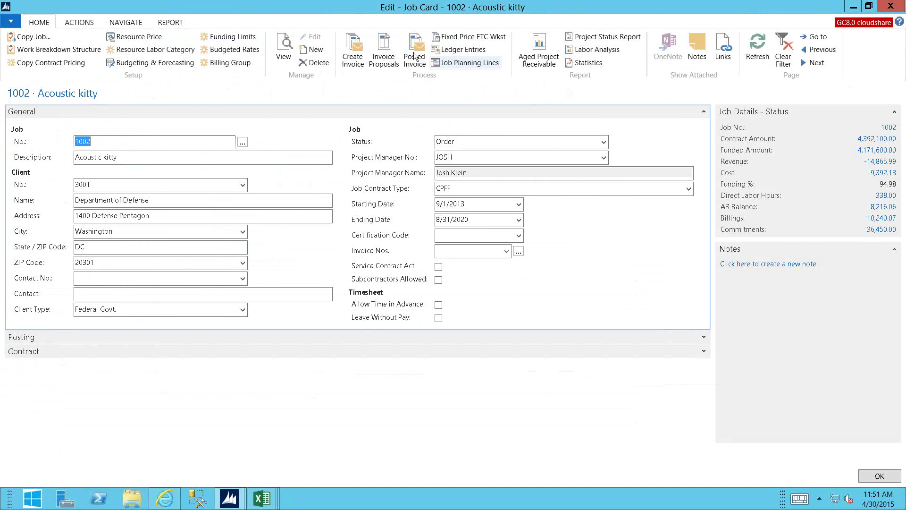
Step: Open posted sales invoice SI-0108 from the Acoustic kitty job's posted invoices
{"action": "left_click", "coordinate": [413, 56]}
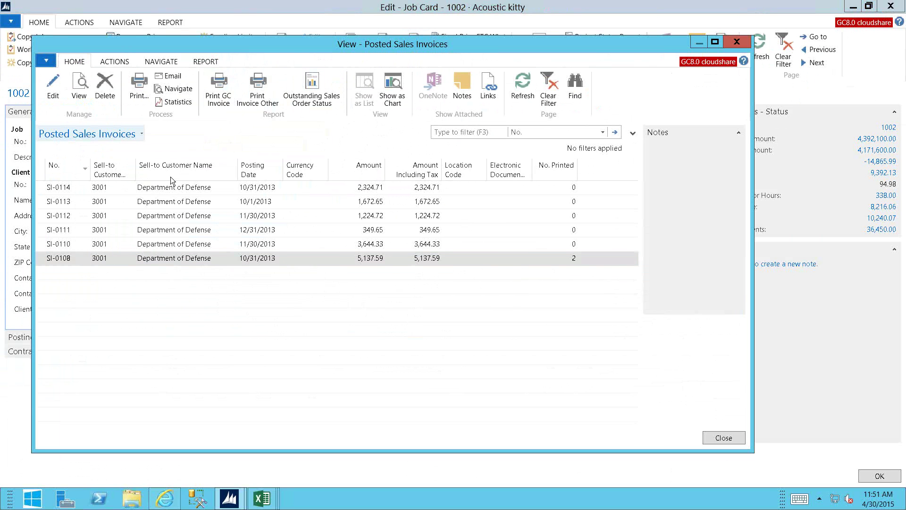
{"action": "left_click", "coordinate": [169, 260]}
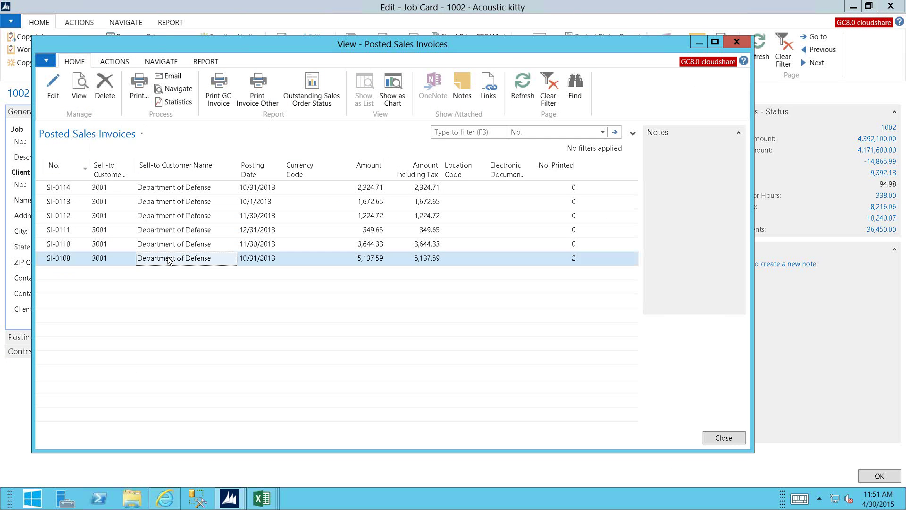
{"action": "double_click", "coordinate": [170, 259]}
Step: Preview Standard Form 1034 for invoice SI-0108, examine the voucher, and close back to the posted sales invoices list
{"action": "left_click", "coordinate": [127, 23]}
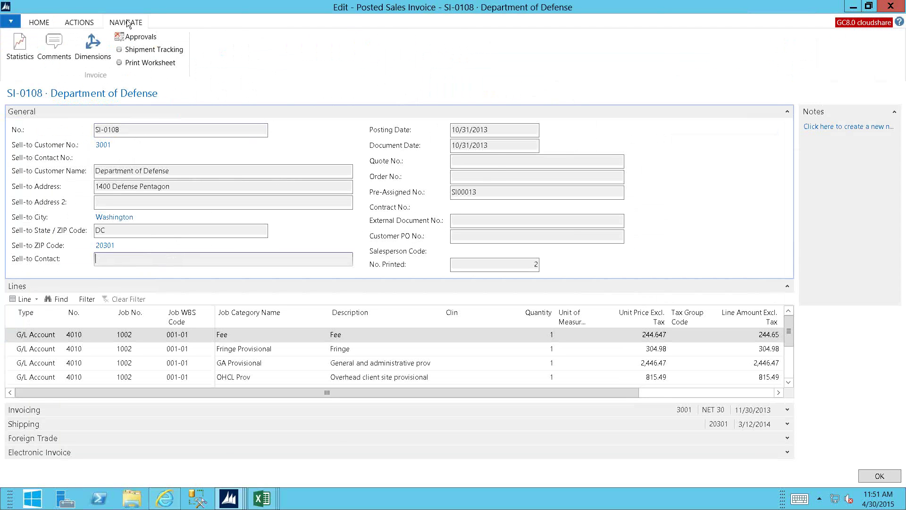
{"action": "left_click", "coordinate": [77, 22]}
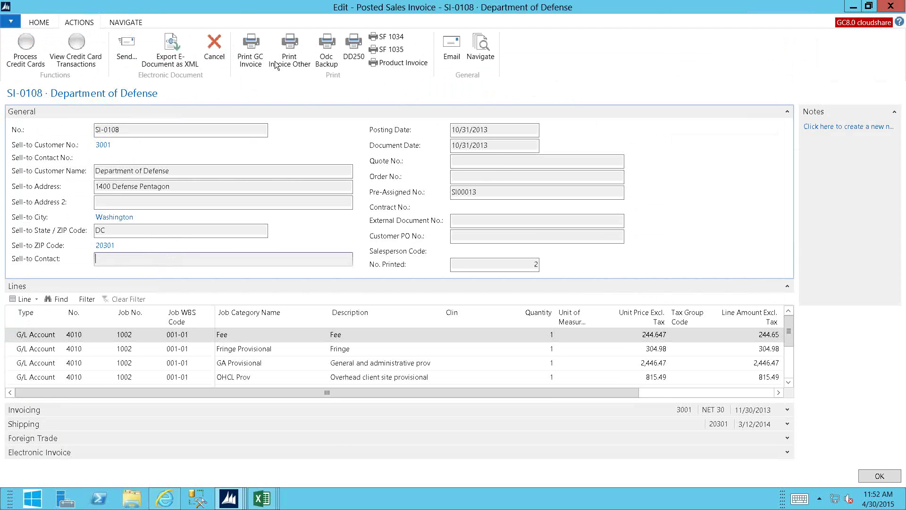
{"action": "left_click", "coordinate": [388, 41]}
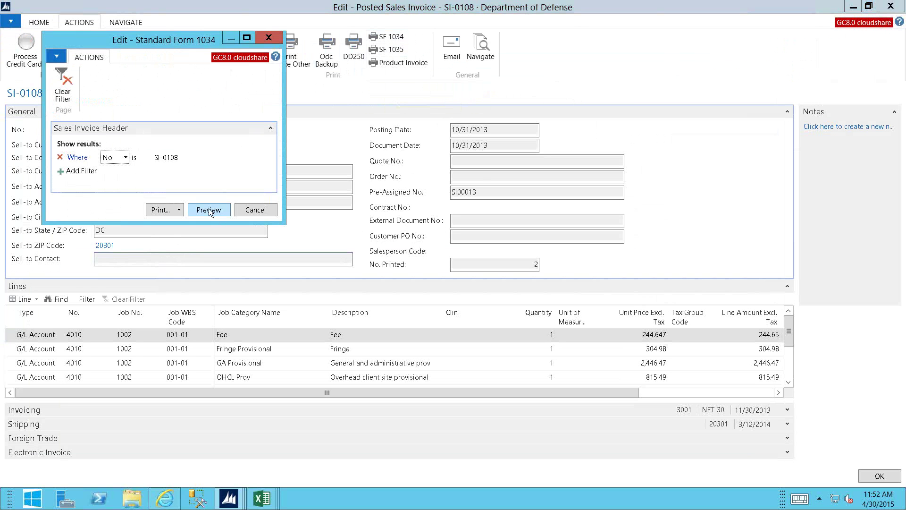
{"action": "left_click", "coordinate": [209, 209]}
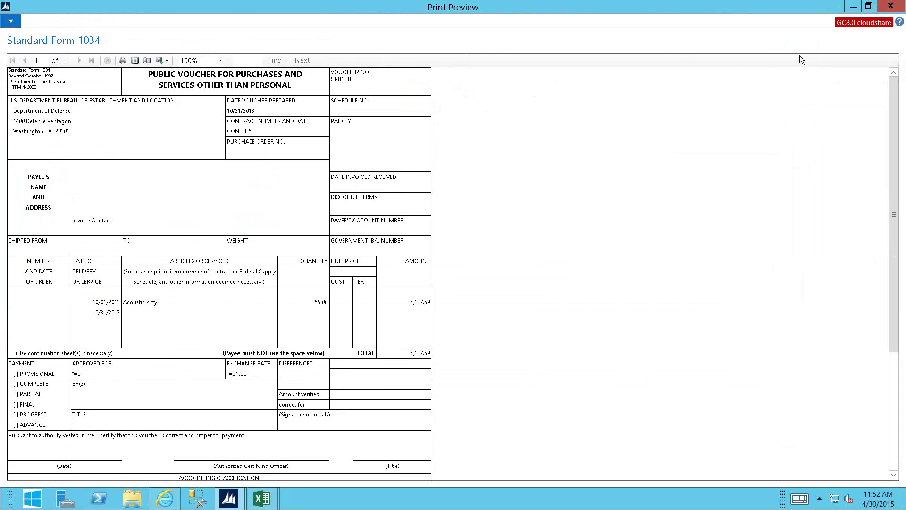
{"action": "key", "text": "Escape"}
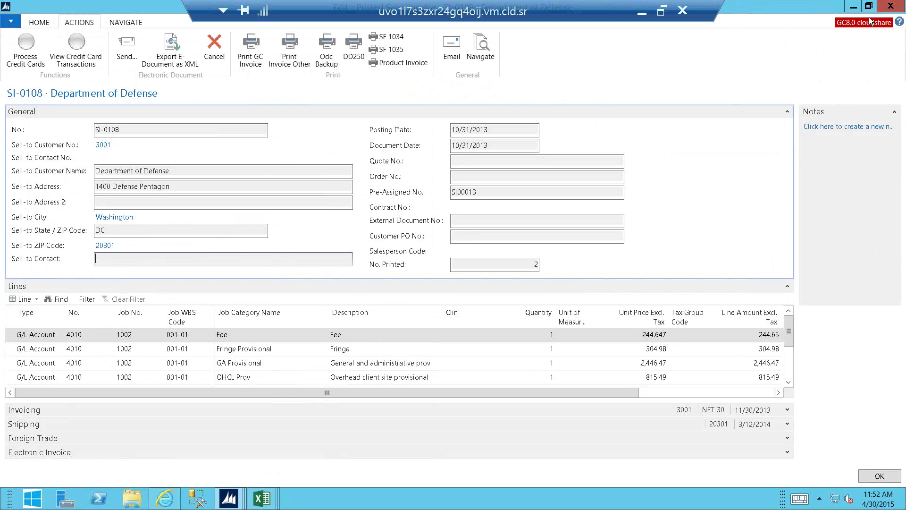
{"action": "key", "text": "Escape"}
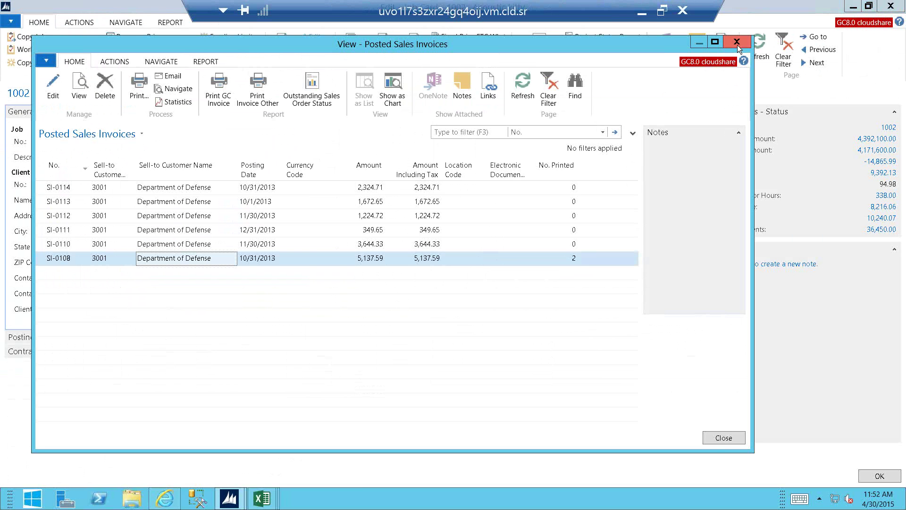
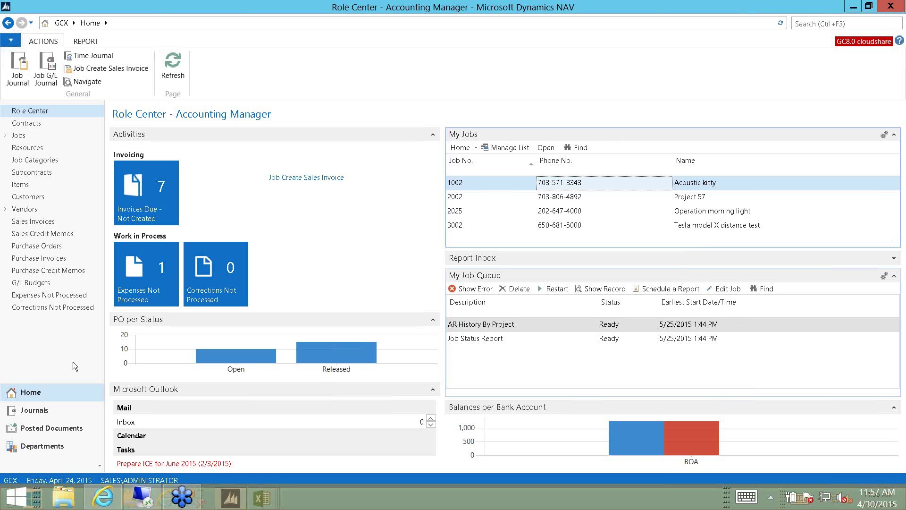
Step: Open the account schedules from the General Ledger area of the Financial Management department
{"action": "left_click", "coordinate": [34, 445]}
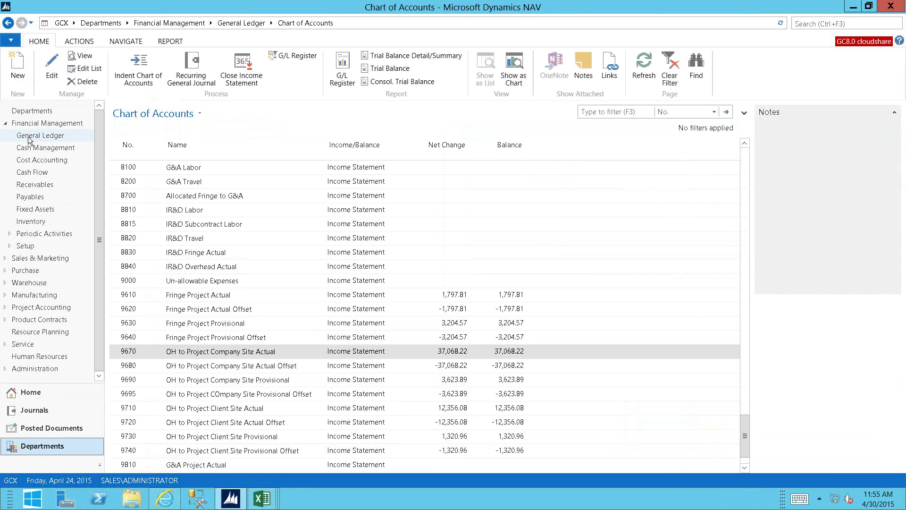
{"action": "left_click", "coordinate": [30, 136]}
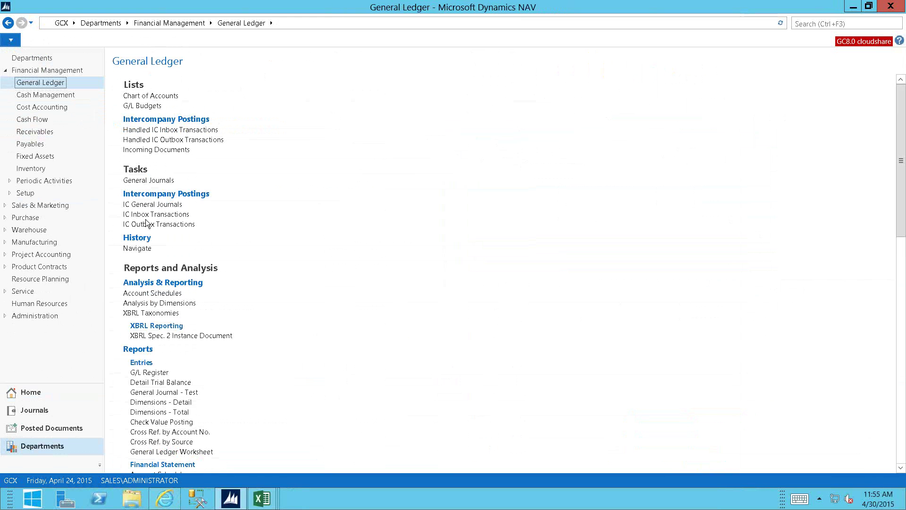
{"action": "left_click", "coordinate": [141, 296]}
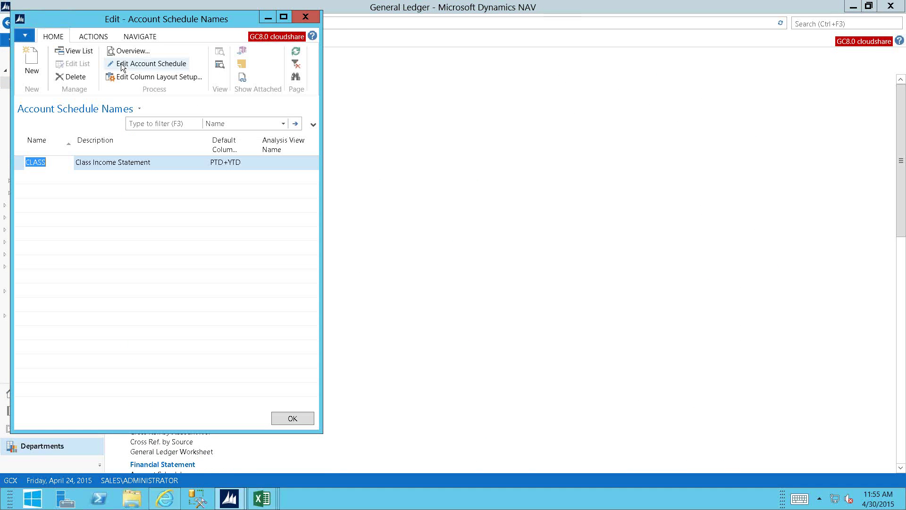
Step: Examine the row definitions of the CLASS income statement account schedule, and close back to the General Ledger page
{"action": "left_click", "coordinate": [120, 63]}
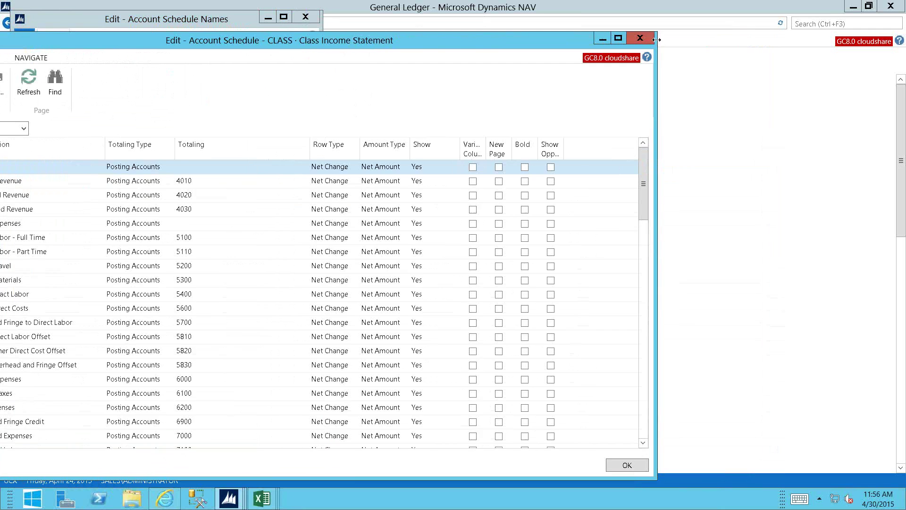
{"action": "left_click", "coordinate": [641, 38]}
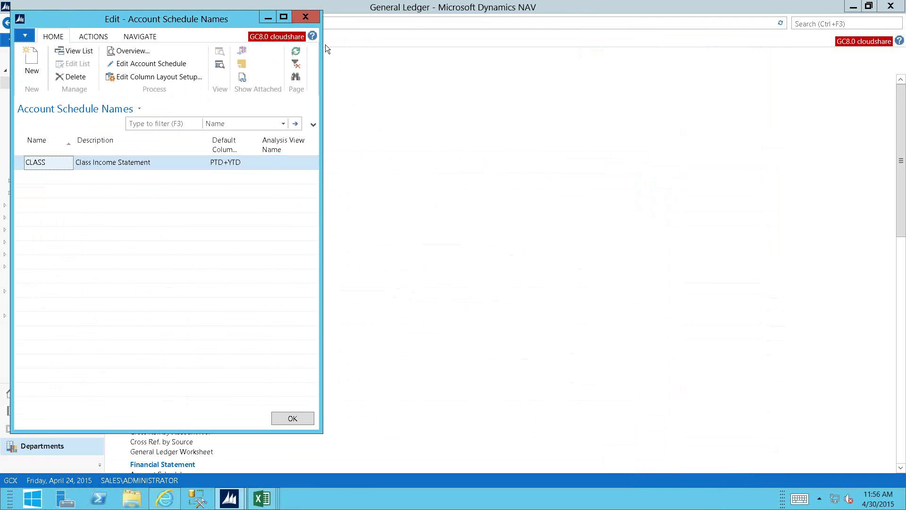
{"action": "left_click", "coordinate": [305, 17]}
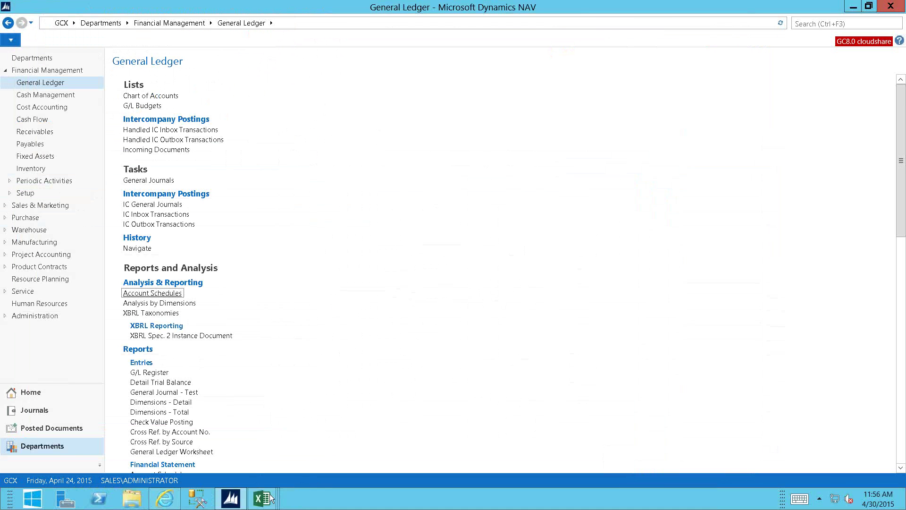
Step: Switch to the Projects workbook in Excel, examine its Project Spend dashboard, and return to Dynamics NAV
{"action": "mouse_move", "coordinate": [265, 501]}
{"action": "left_click", "coordinate": [145, 452]}
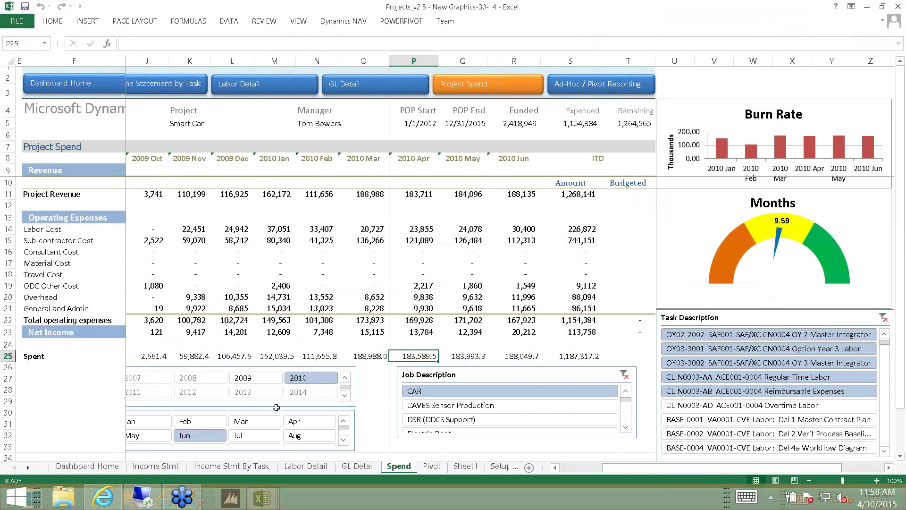
{"action": "mouse_move", "coordinate": [614, 5]}
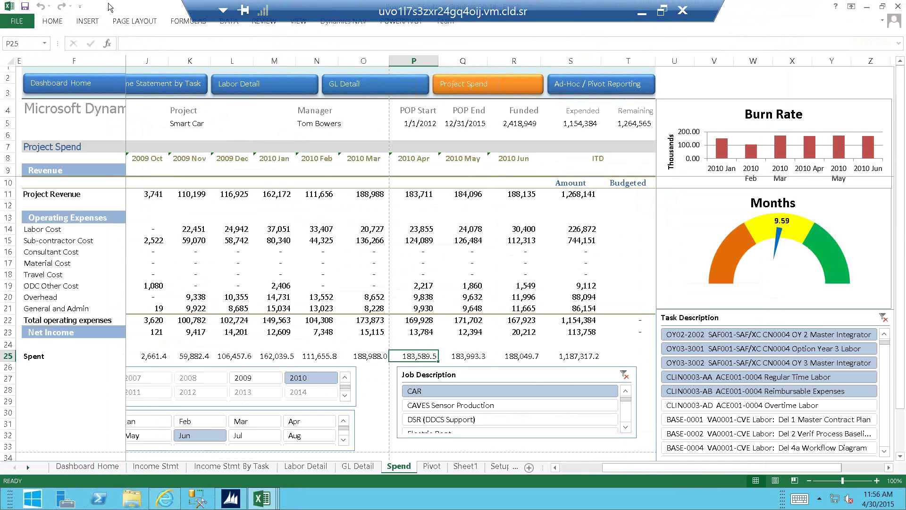
{"action": "left_click", "coordinate": [241, 506]}
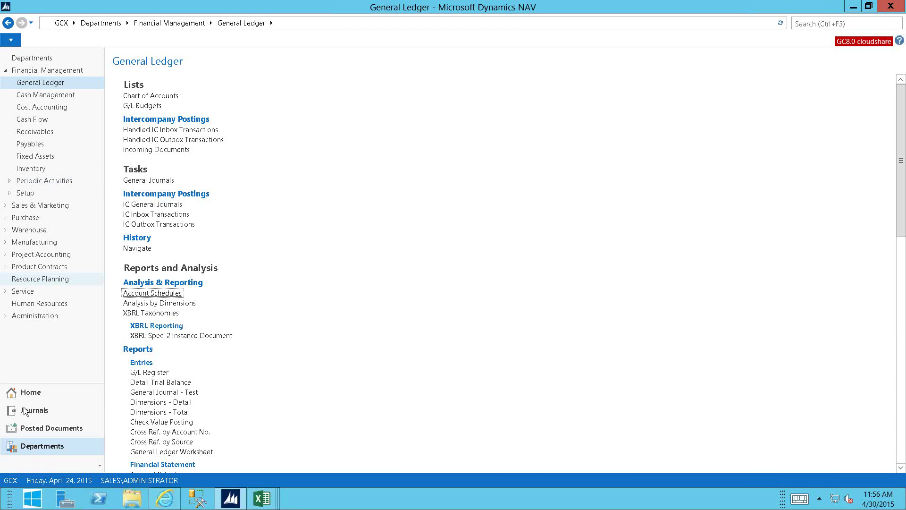
Step: Open the card of subcontract S001 from the Subcontracts list and examine its funding details
{"action": "left_click", "coordinate": [22, 392]}
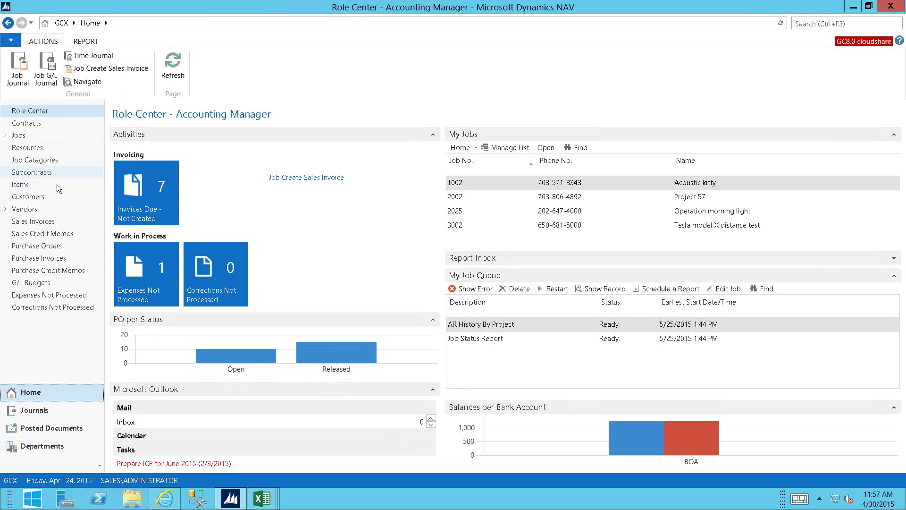
{"action": "left_click", "coordinate": [33, 173]}
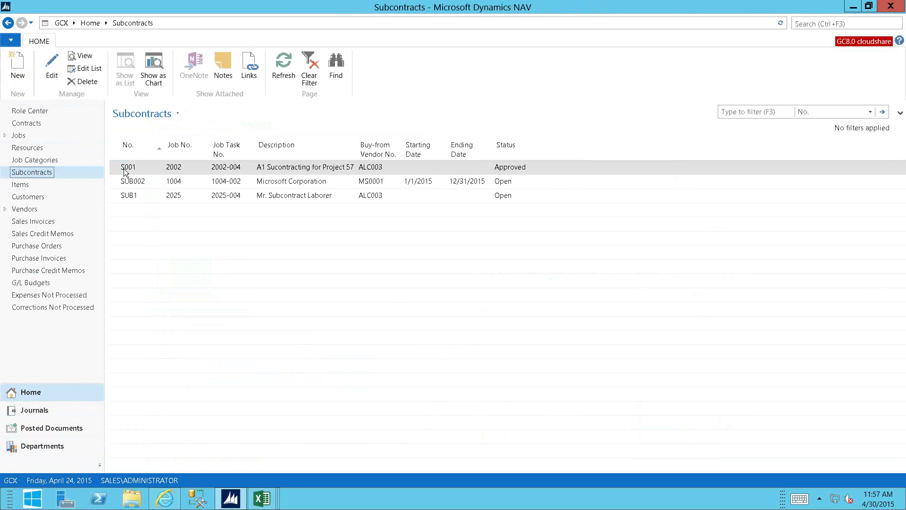
{"action": "left_click", "coordinate": [125, 169]}
{"action": "double_click", "coordinate": [124, 168]}
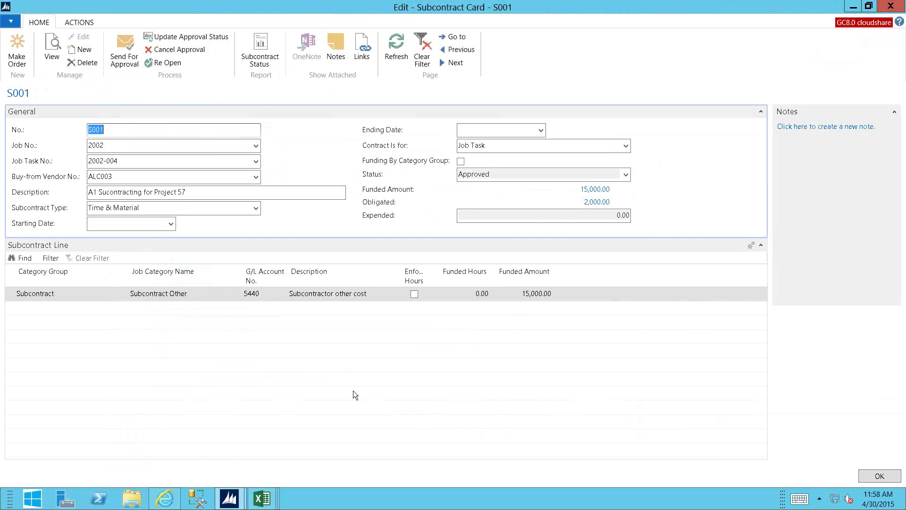
Step: Switch from the subcontract card to the Subcontracts list window and return to the Accounting Manager Role Center
{"action": "mouse_move", "coordinate": [229, 504]}
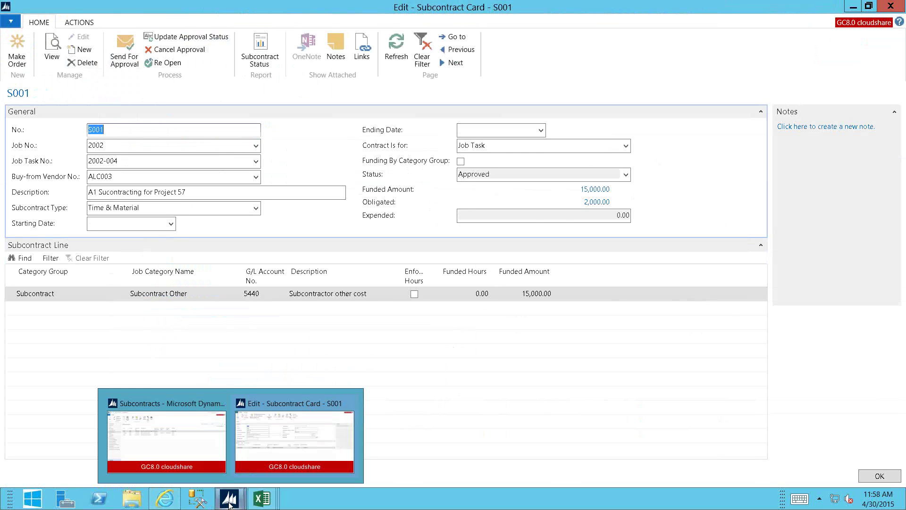
{"action": "left_click", "coordinate": [157, 443]}
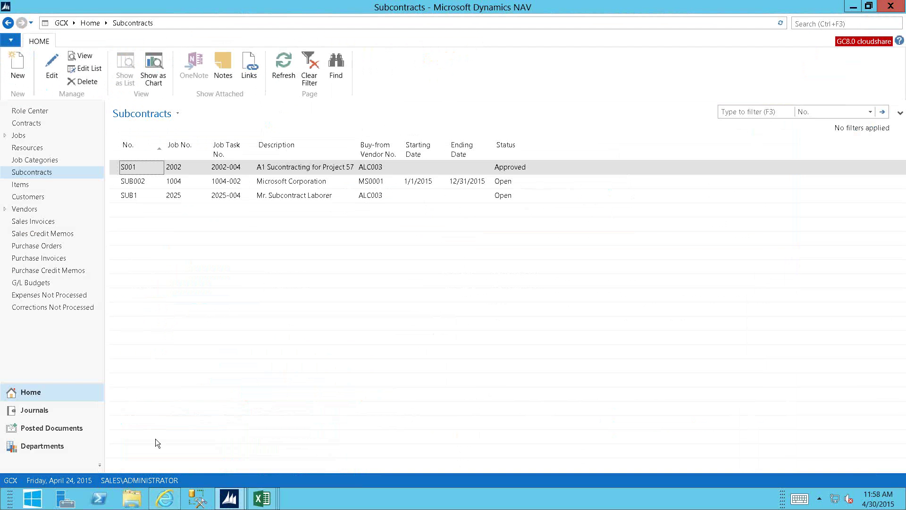
{"action": "left_click", "coordinate": [24, 113]}
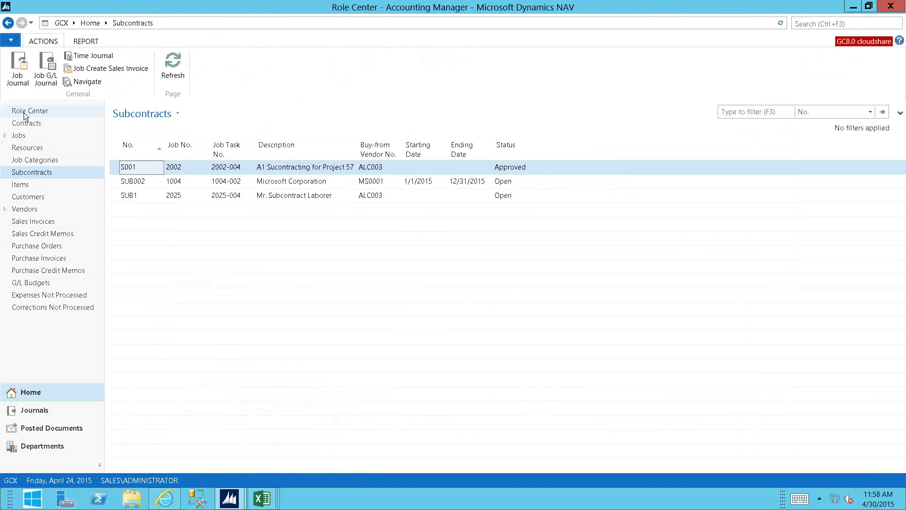